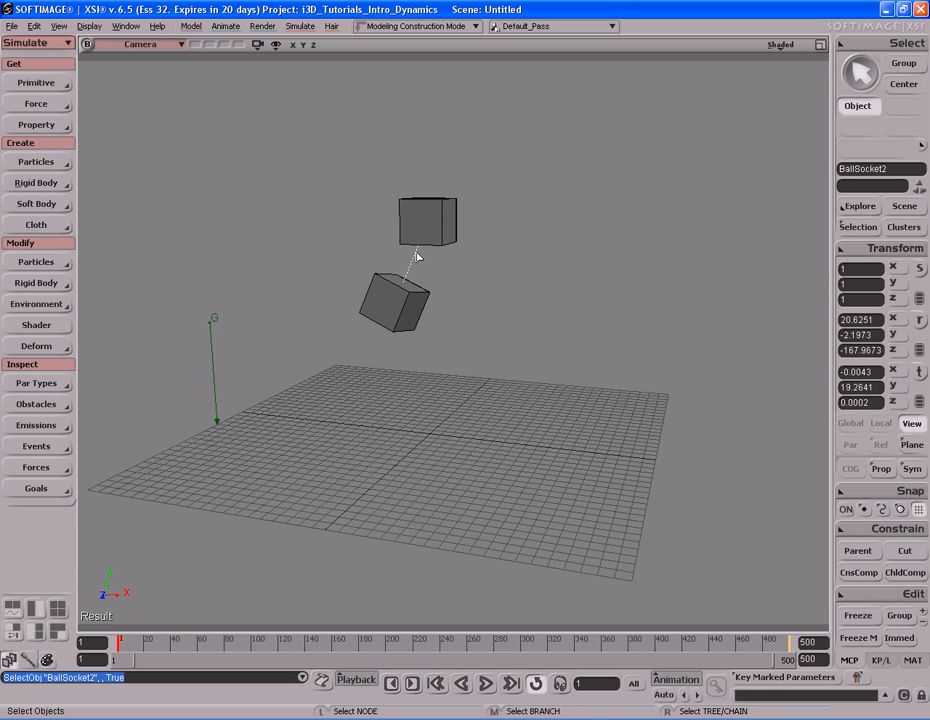
Delete the ball-and-socket constraint between the two cubes, play the simulation briefly and return to the first frame
key(Delete)
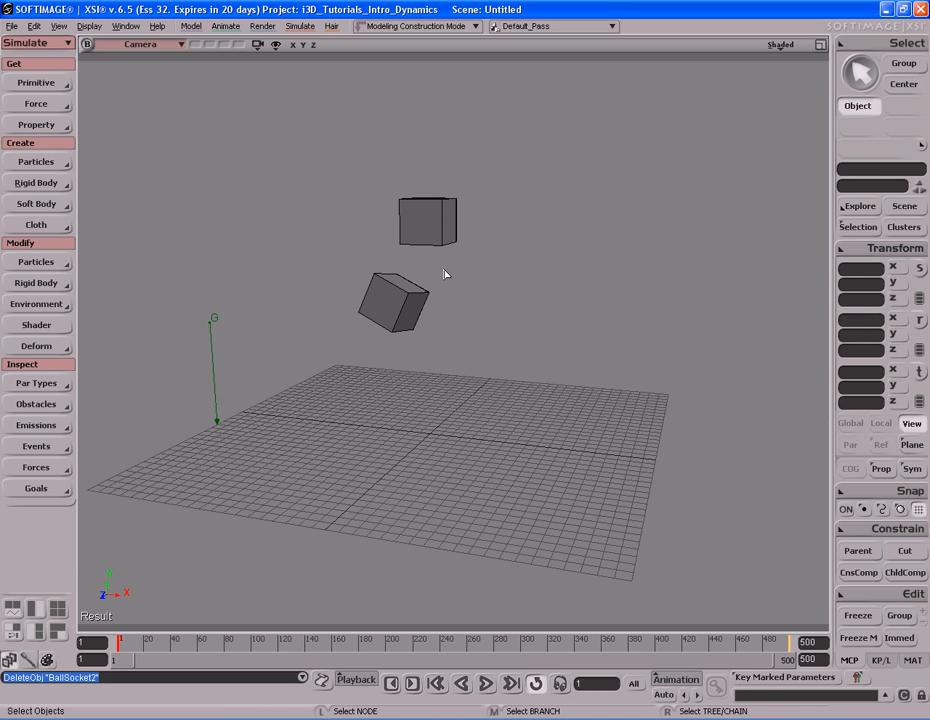
key(Up)
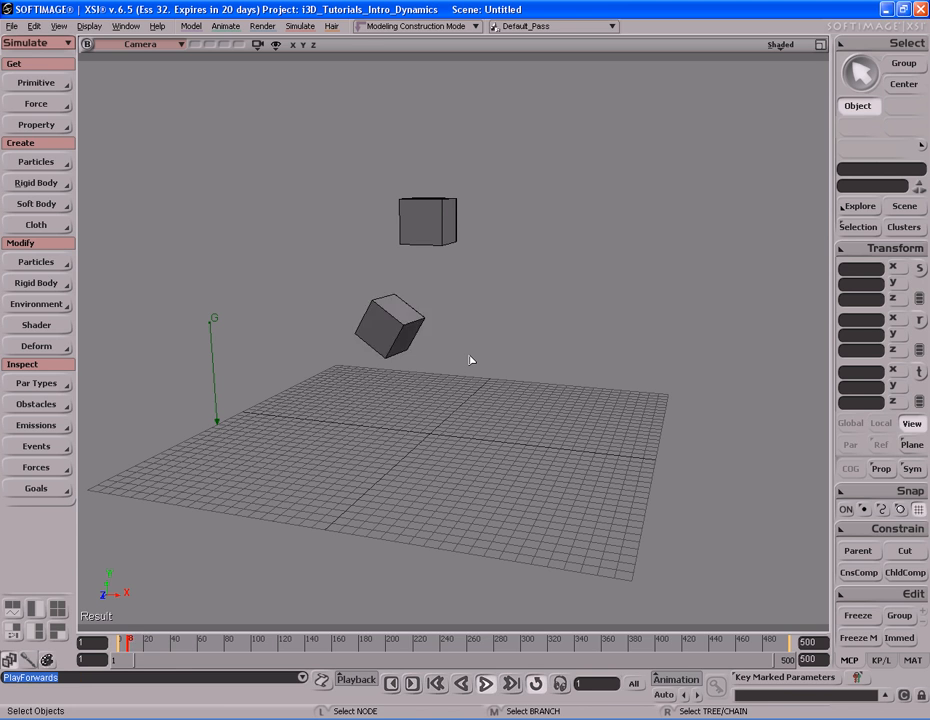
key(Home)
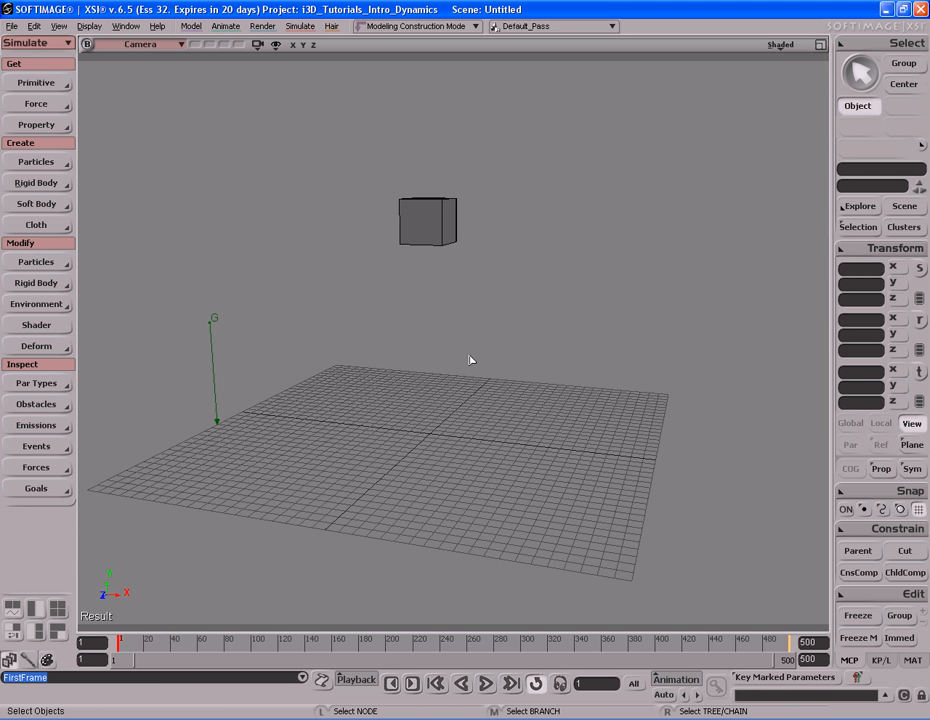
Raise the fallen lower cube back above the grid, to a Y position of about 8.65
key(s)
middle_drag(535, 497, 554, 479)
drag(550, 497, 529, 508)
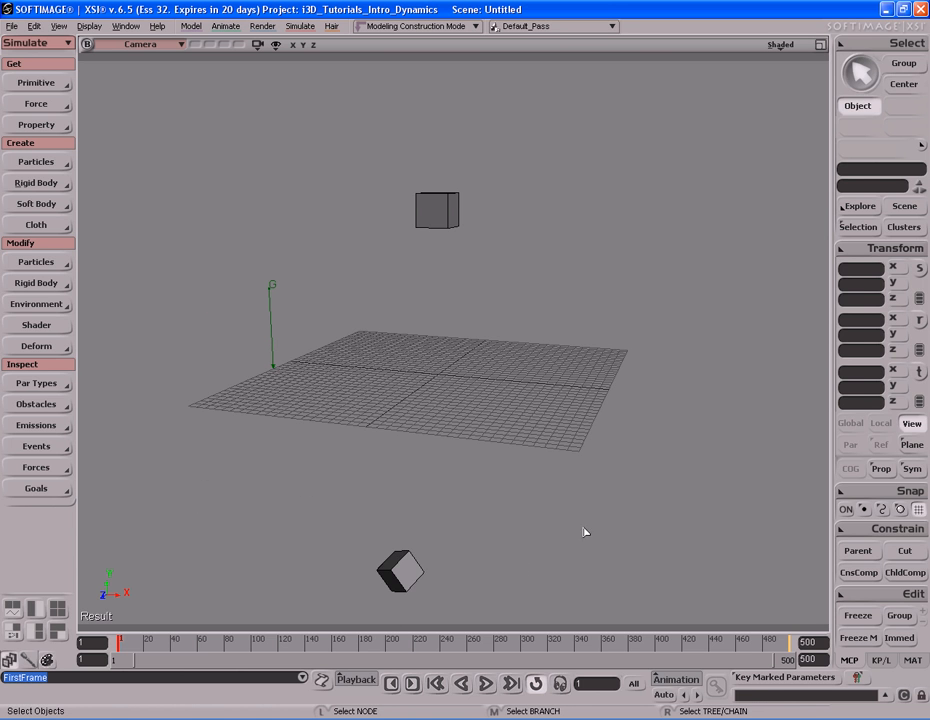
click(418, 580)
key(v)
middle_drag(542, 608, 539, 322)
key(s)
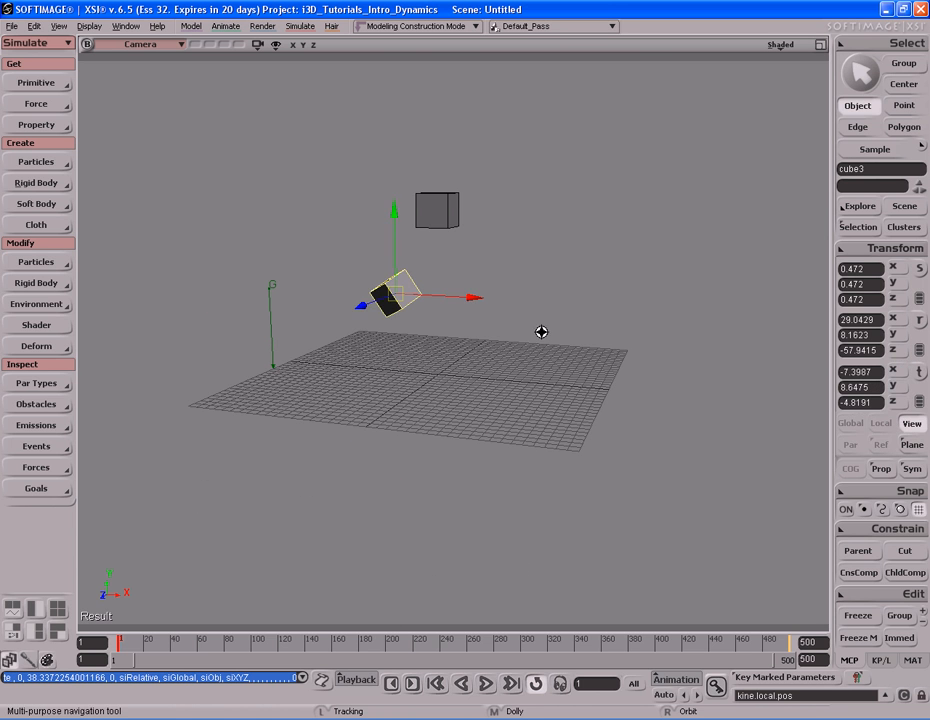
drag(536, 342, 546, 437)
middle_drag(639, 384, 512, 401)
drag(518, 411, 511, 400)
key(space)
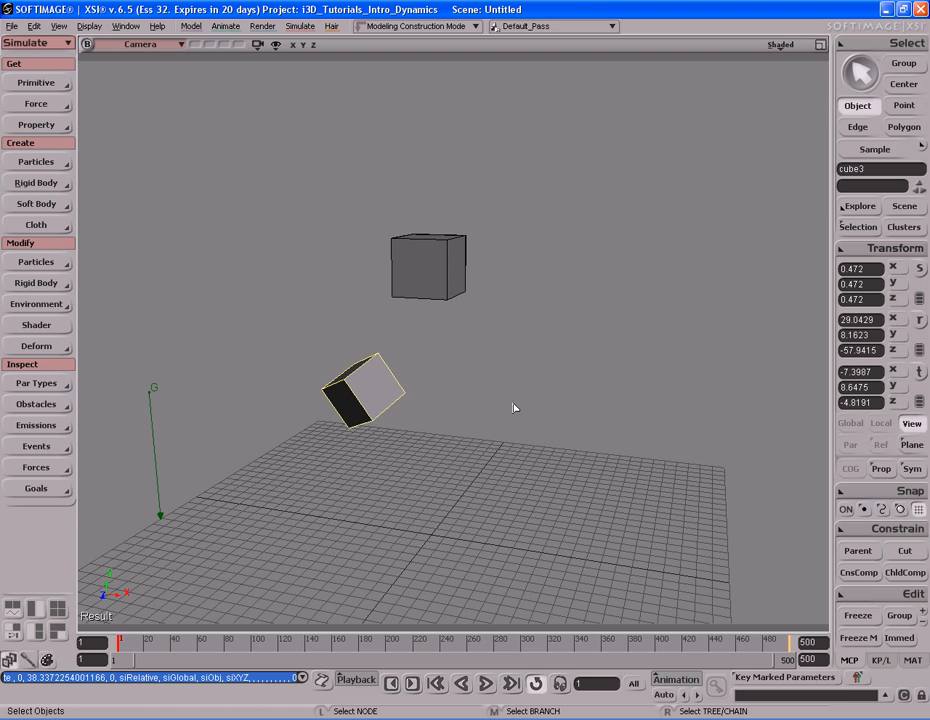
Set the play mode to Live in the environment's Simulation Time Control properties and close the explorer
key(8)
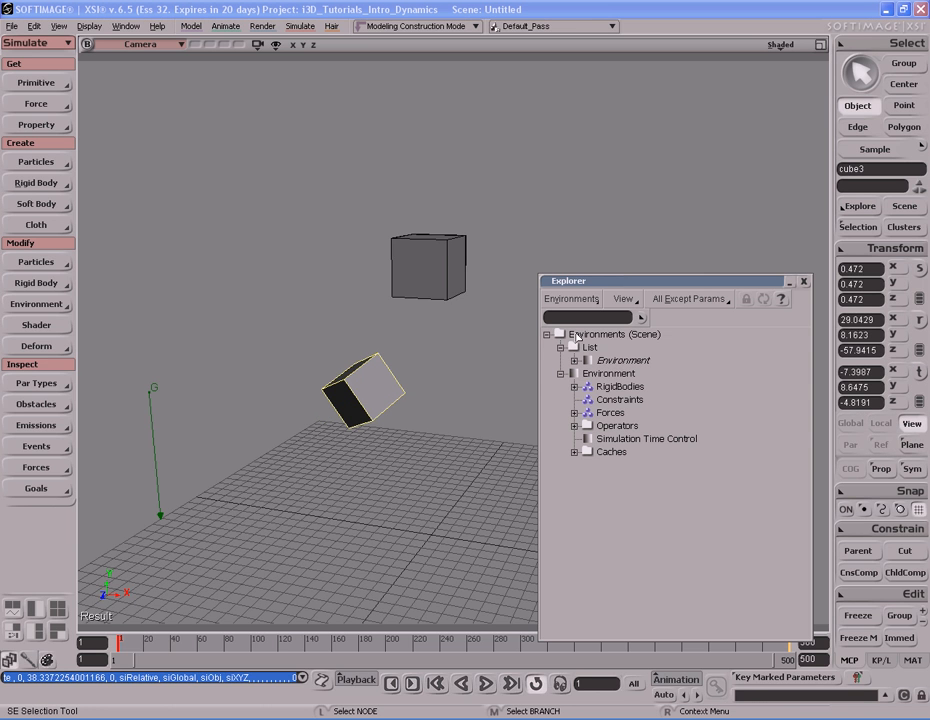
click(624, 440)
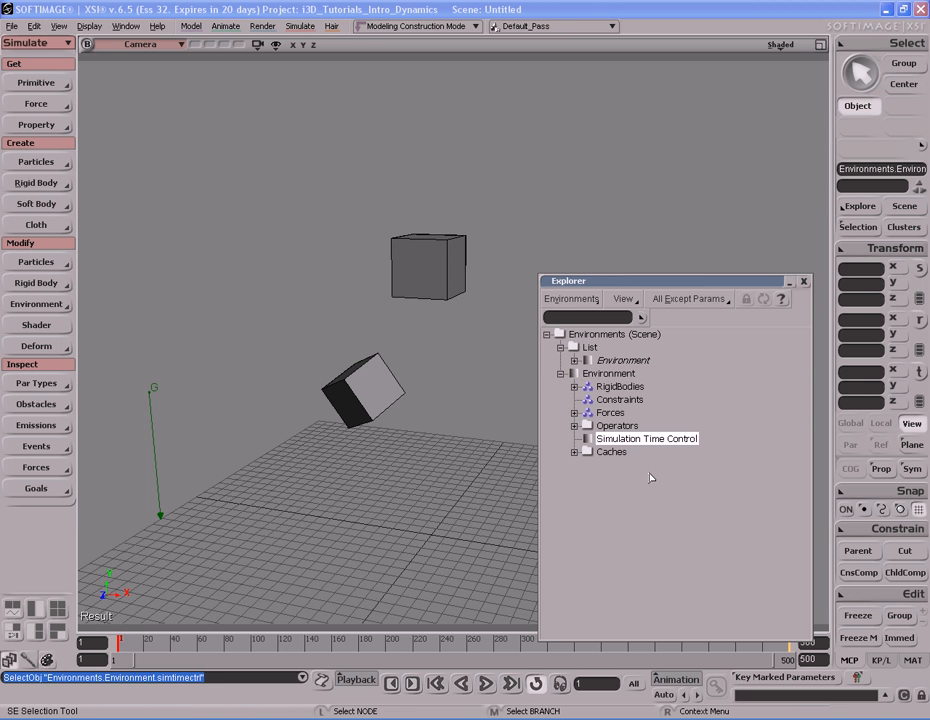
key(Return)
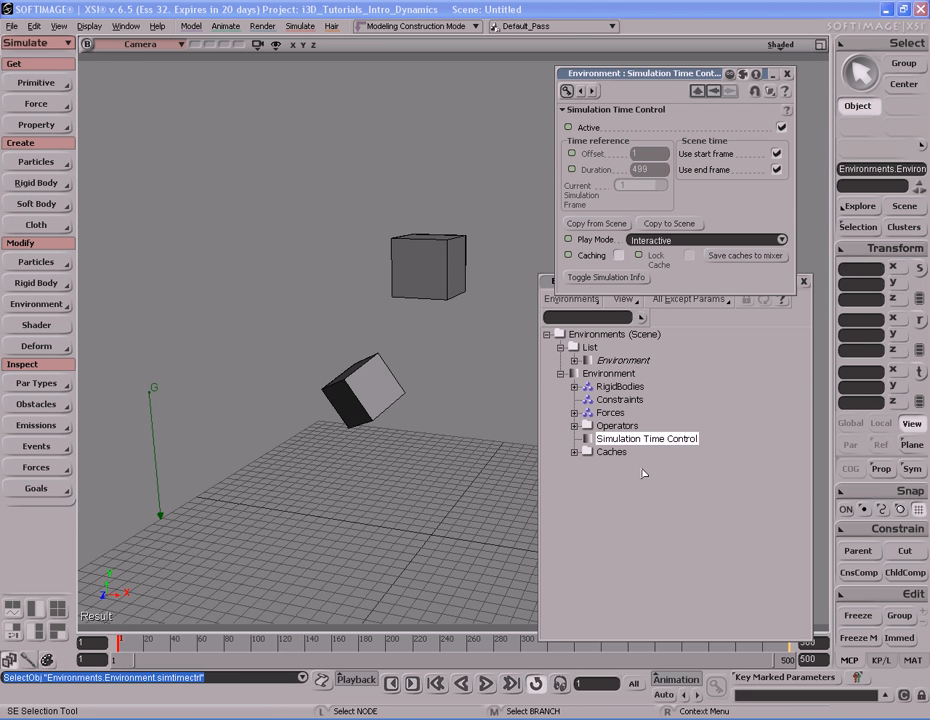
click(690, 240)
click(688, 226)
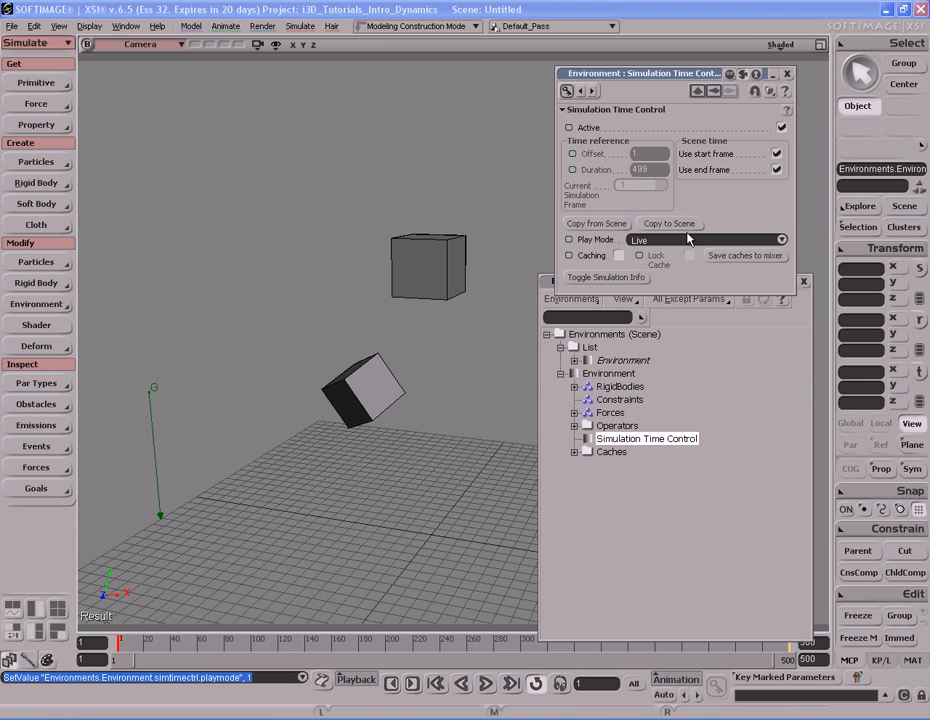
click(787, 73)
click(803, 281)
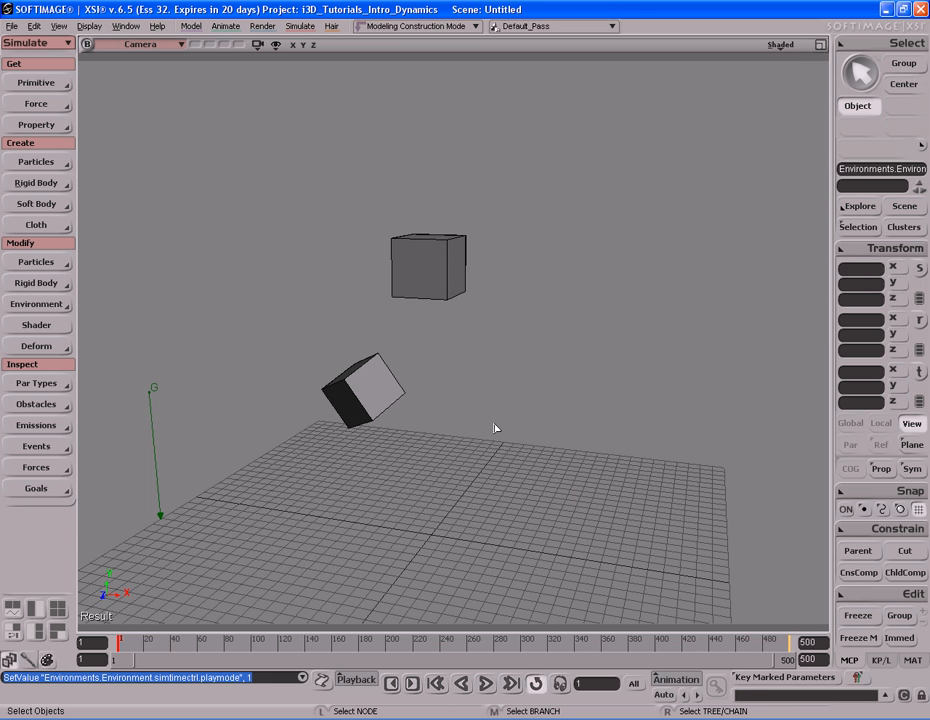
Play the simulation in Live mode, stop it and return to the first frame
key(Up)
key(Up)
key(Home)
Reset the lower cube's rotation to 0 on the X, Y and Z axes
click(400, 398)
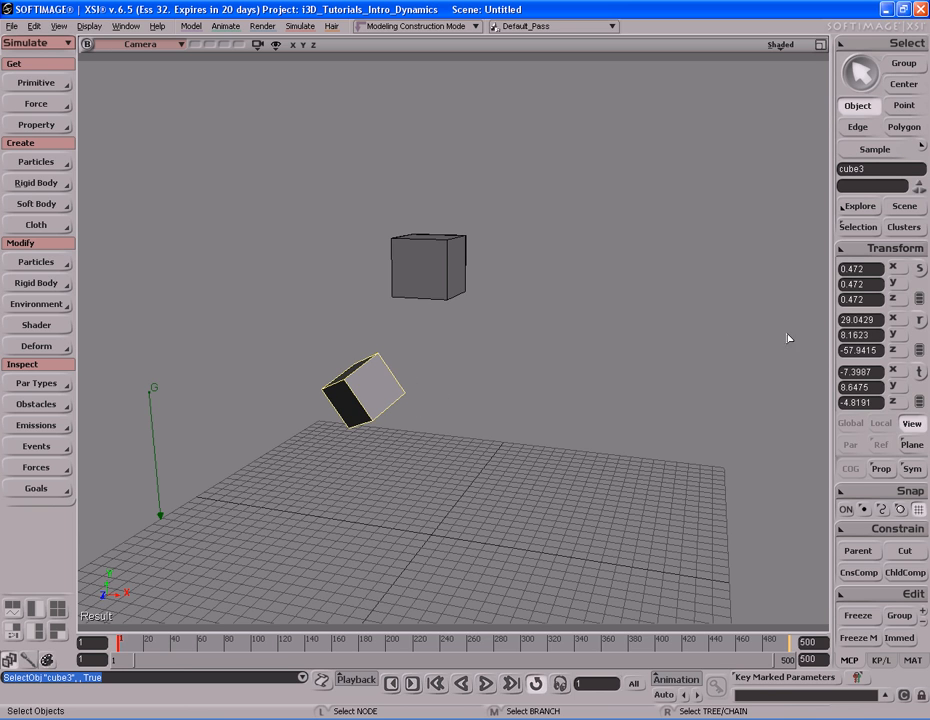
click(898, 324)
click(898, 334)
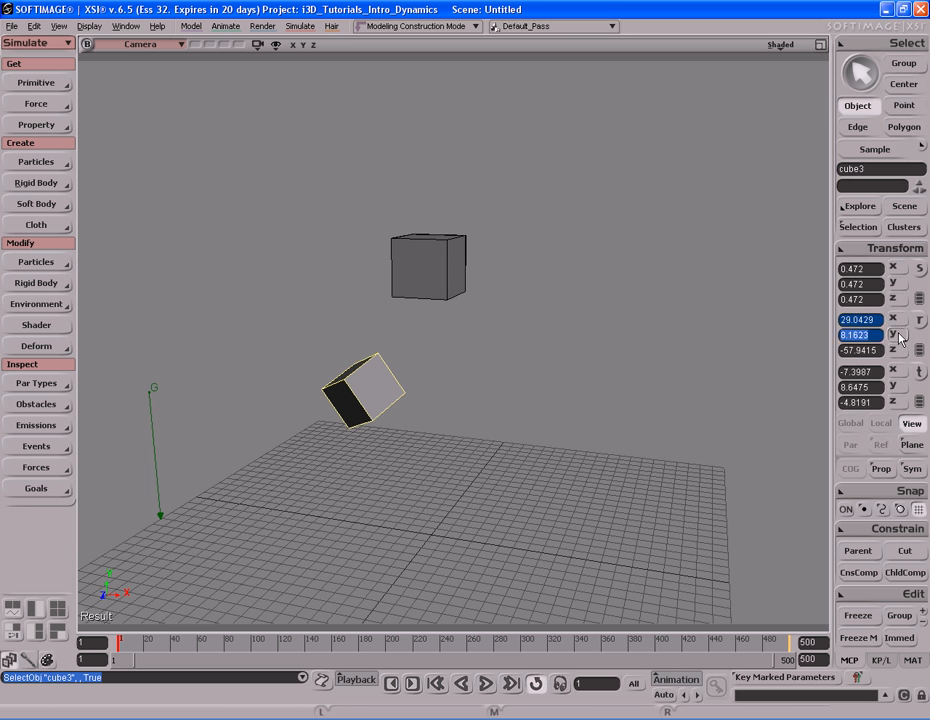
click(896, 351)
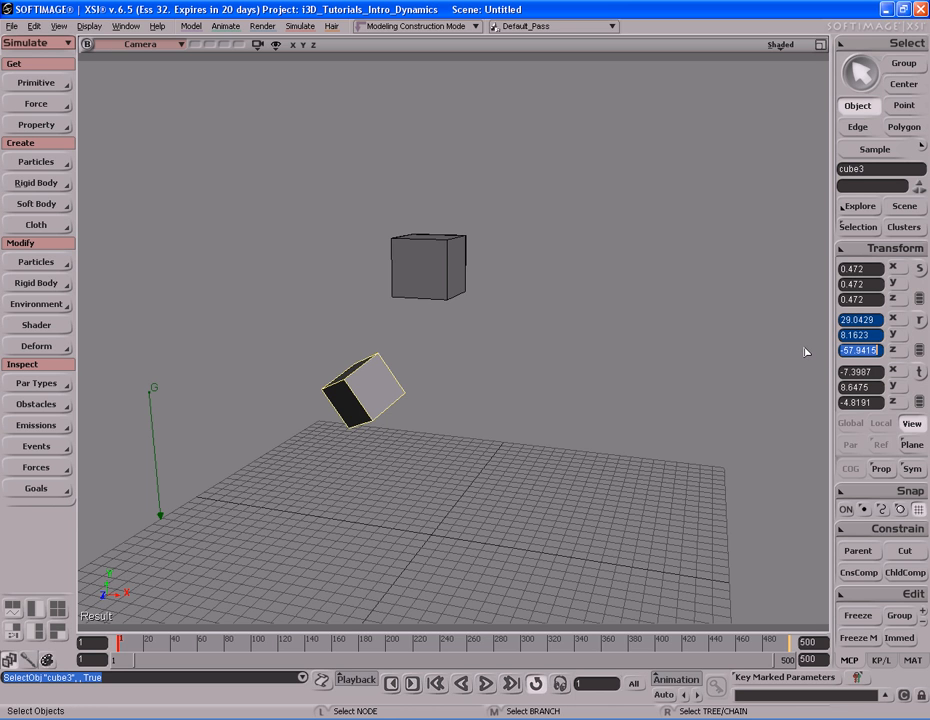
text(0)
key(Return)
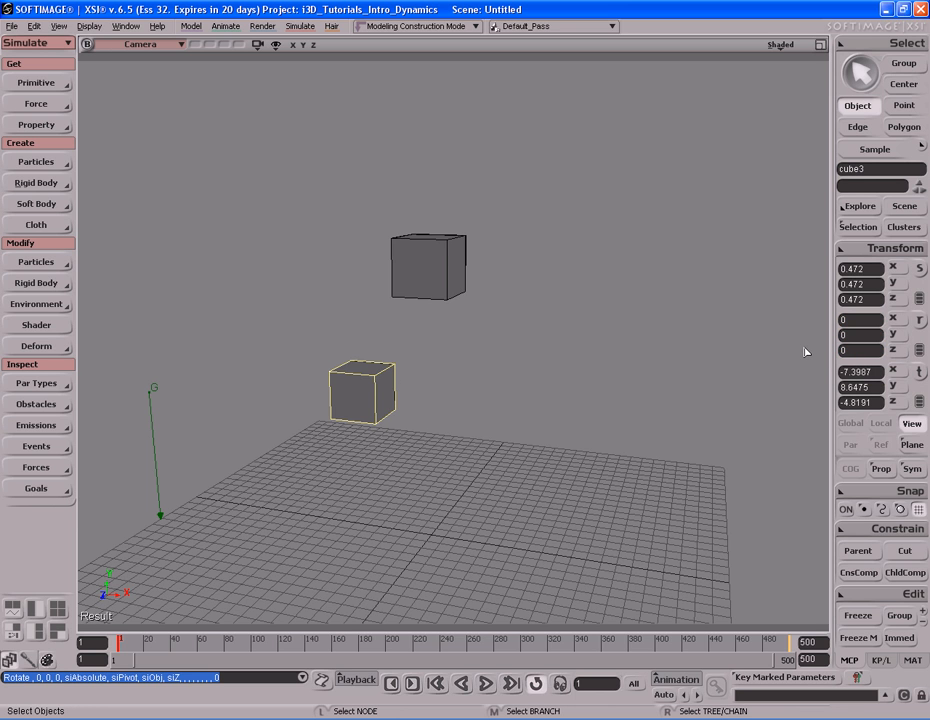
Align the lower cube directly beneath the upper one, at about X -0.02 and Z 0.51, and deselect it
key(s)
right_drag(513, 349, 575, 357)
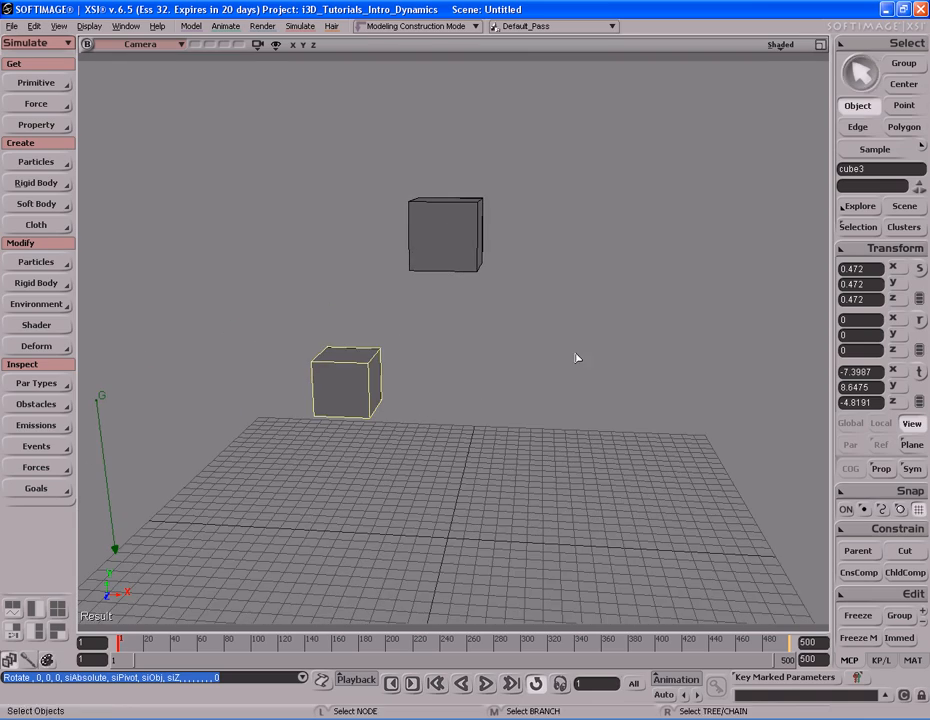
key(v)
key(s)
right_drag(517, 336, 575, 376)
key(v)
drag(388, 423, 487, 432)
key(s)
right_drag(569, 424, 664, 359)
key(v)
key(s)
right_drag(492, 363, 552, 360)
key(v)
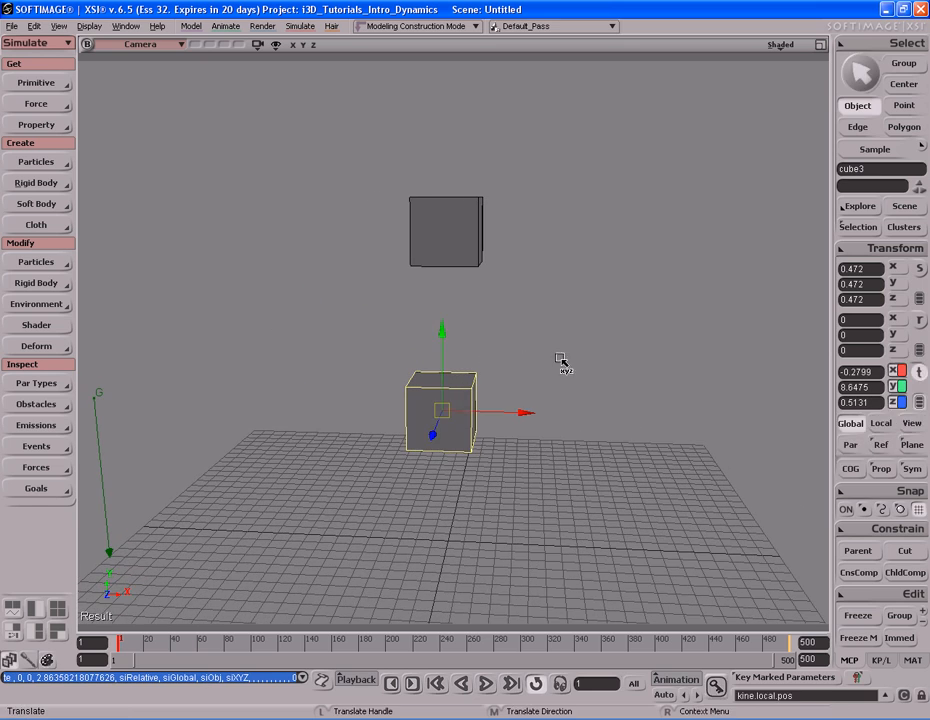
middle_drag(556, 361, 564, 357)
key(s)
right_drag(587, 361, 537, 344)
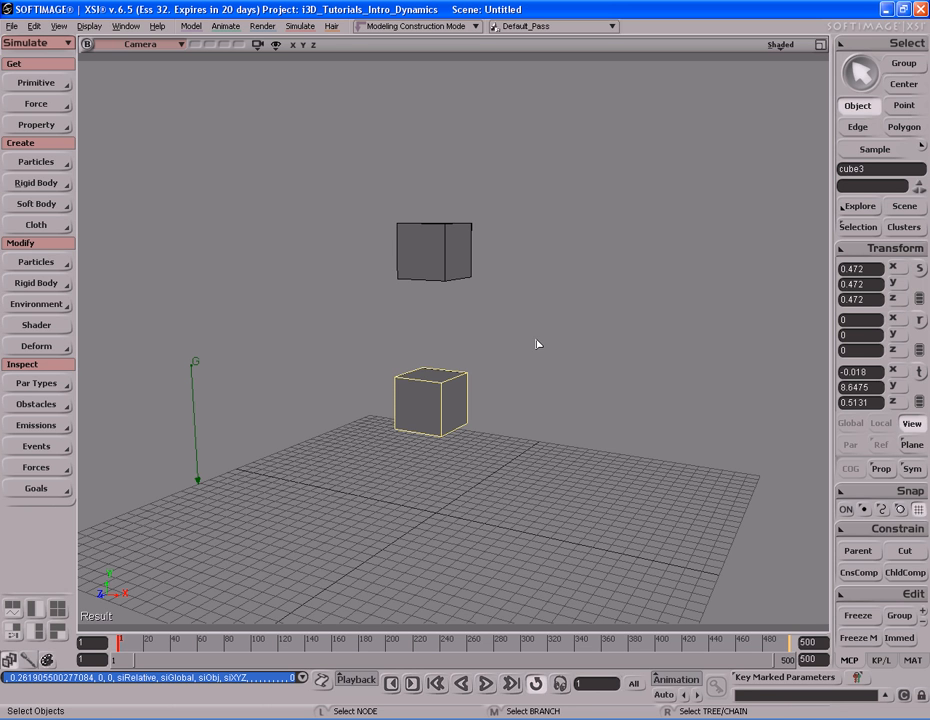
key(s)
right_drag(477, 338, 529, 355)
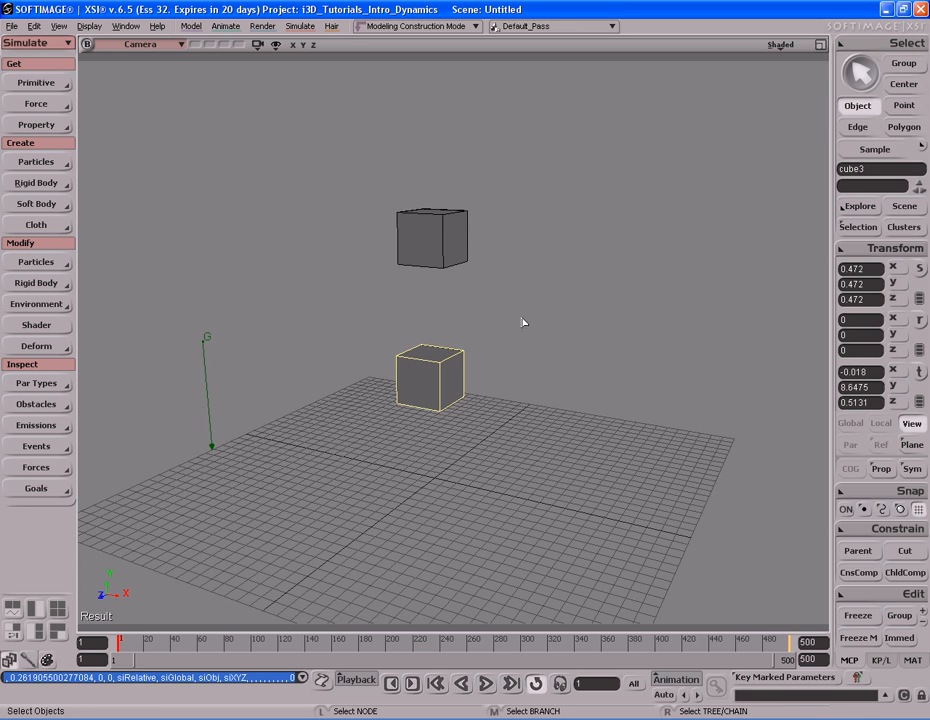
click(534, 346)
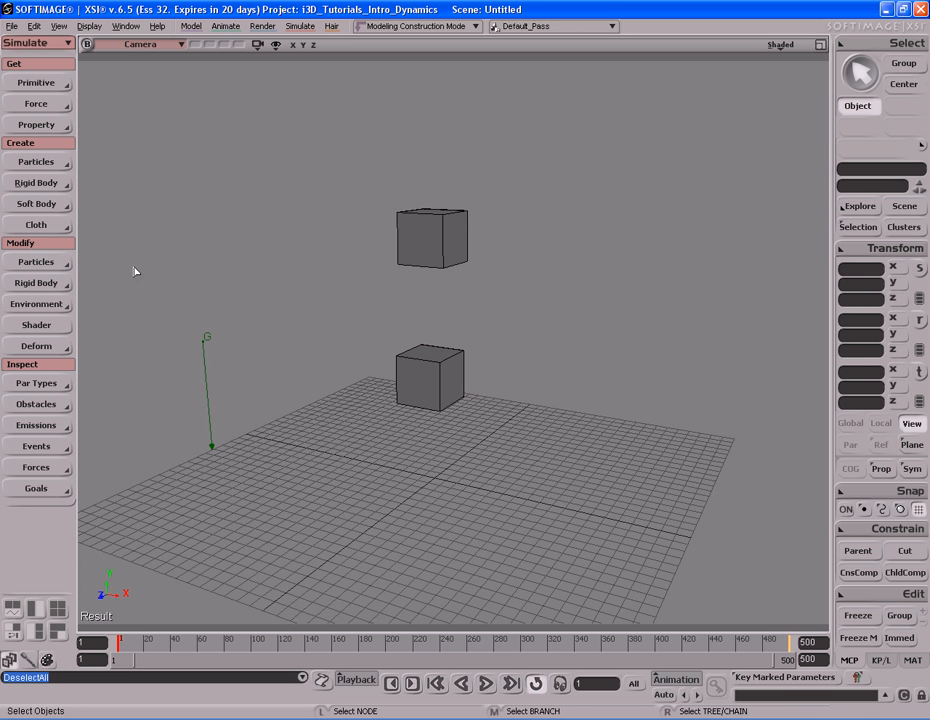
Detach the list of rigid constraint types as a floating palette beside the cubes
click(44, 185)
mouse_move(143, 230)
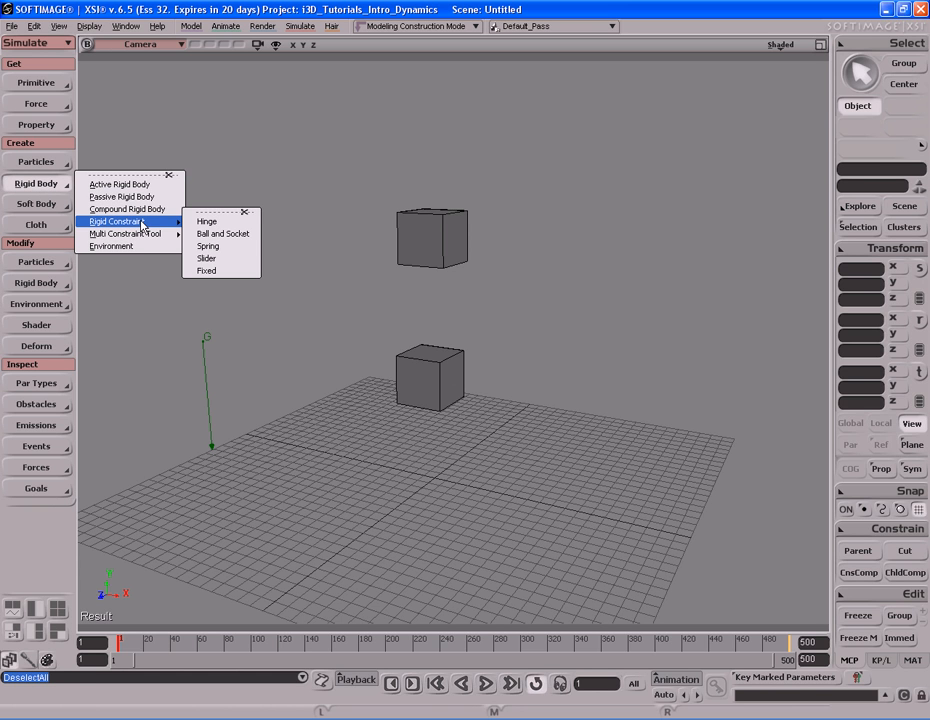
click(237, 216)
drag(222, 197, 136, 170)
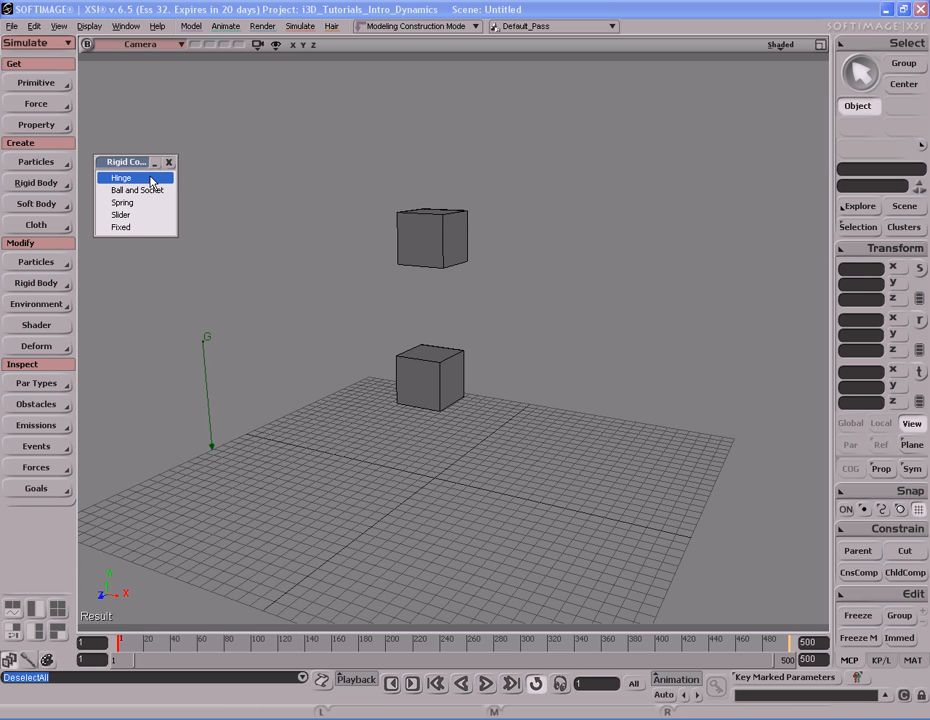
Create a hinge constraint midway between the cubes, attaching the upper cube first and the lower cube second, and dismiss its properties
click(151, 181)
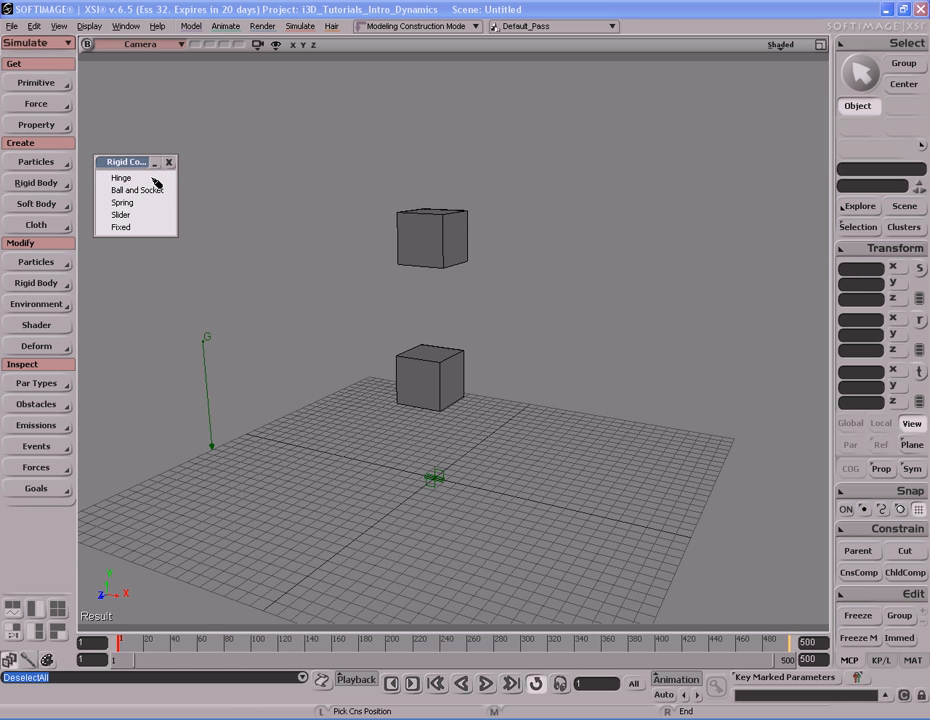
click(440, 310)
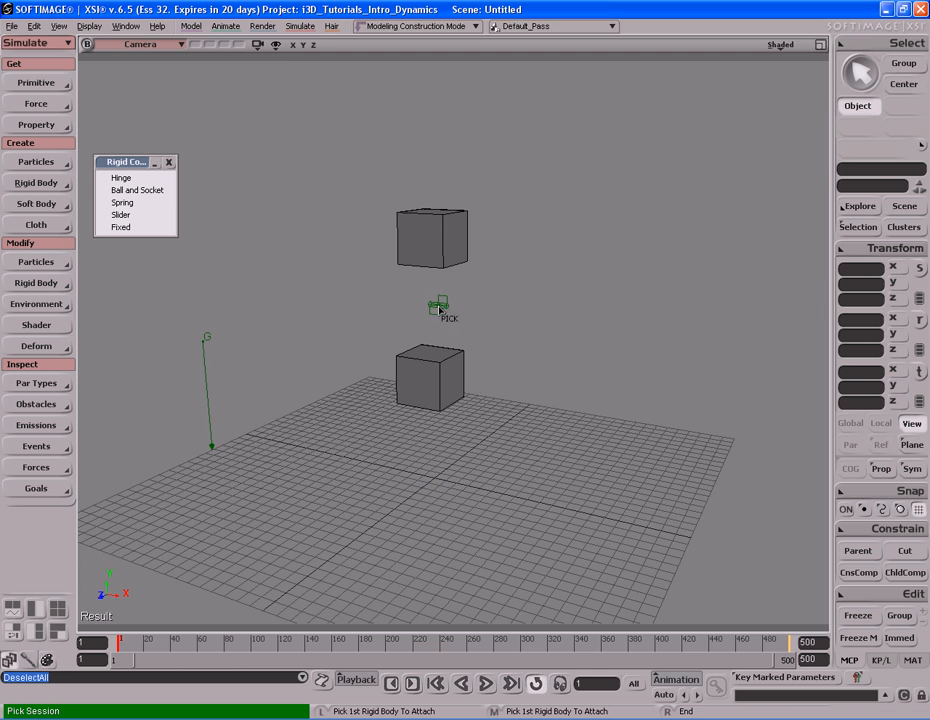
click(447, 250)
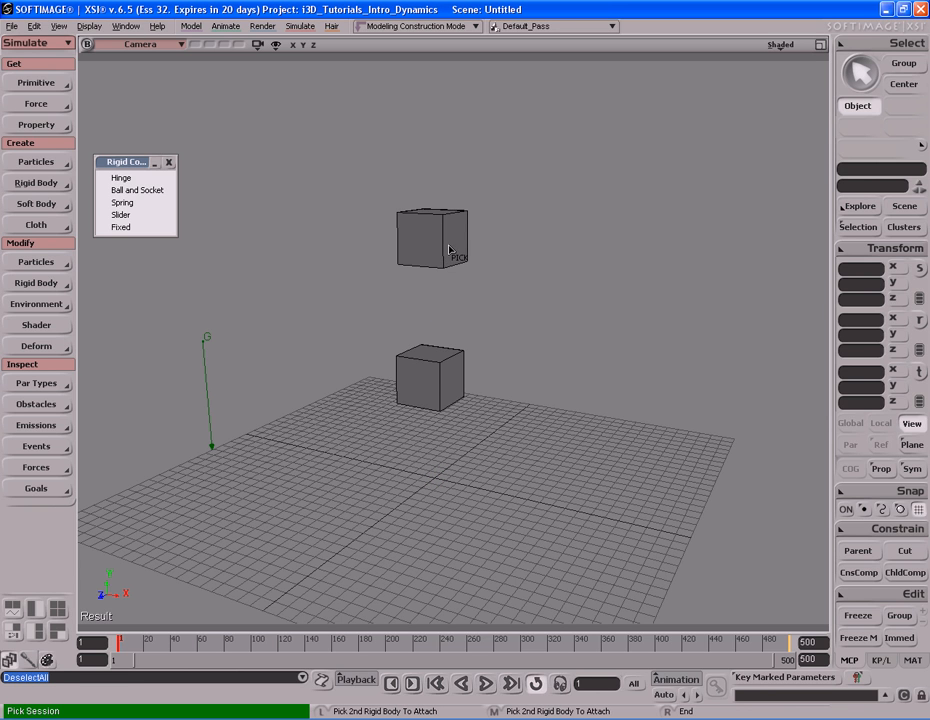
click(438, 378)
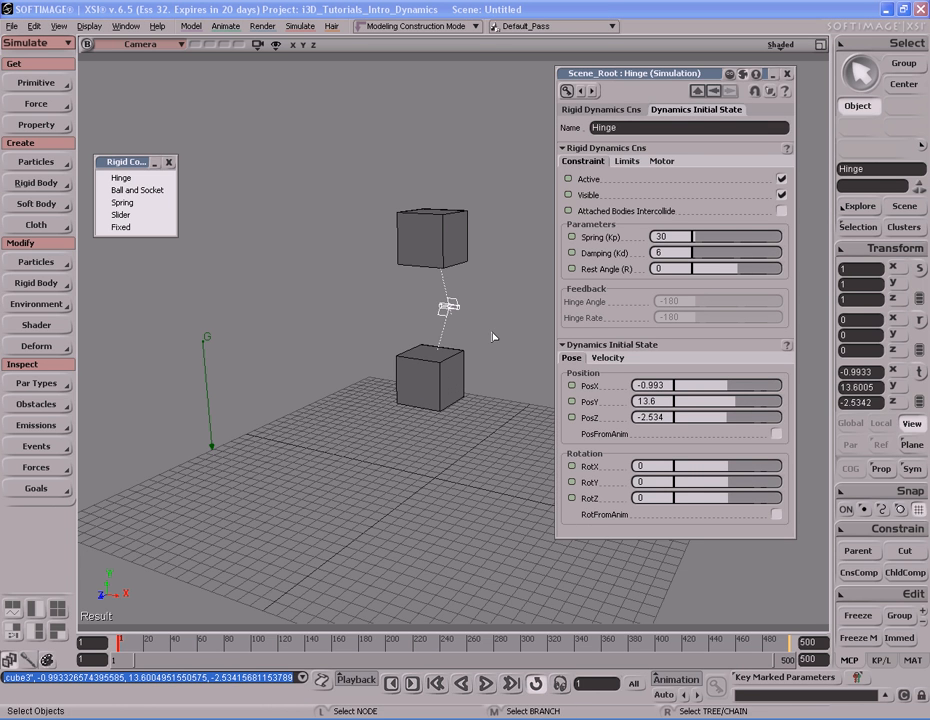
click(787, 74)
Shift the hinge sideways along Z, away from the cubes, to about -5.26
key(s)
right_drag(562, 350, 494, 326)
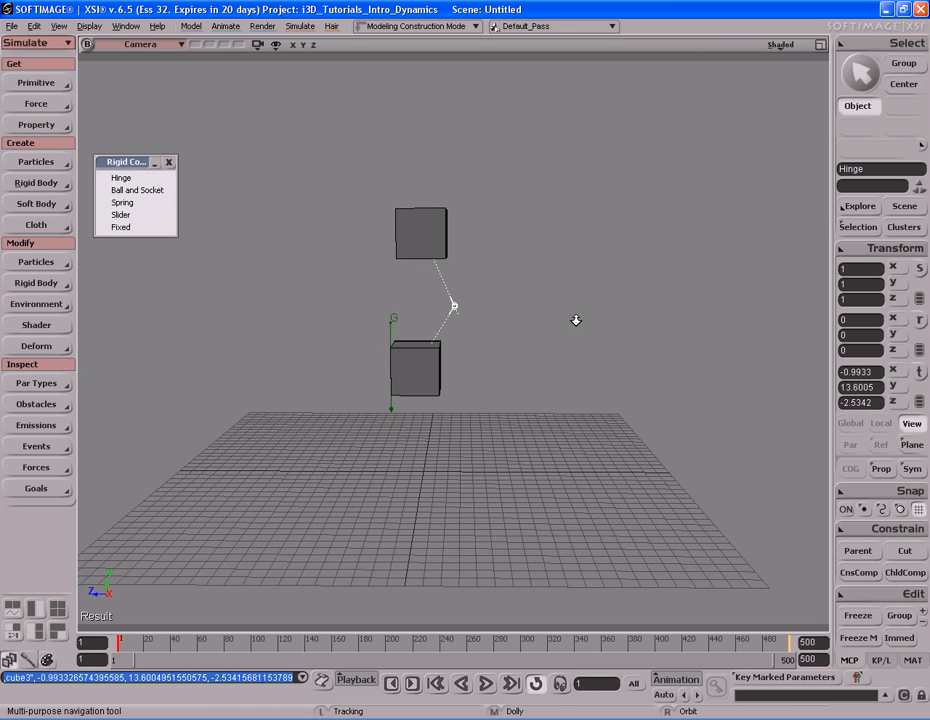
middle_drag(592, 317, 457, 309)
drag(457, 309, 457, 345)
middle_drag(436, 323, 471, 326)
key(v)
middle_drag(294, 355, 349, 353)
key(space)
Examine the hinge's axis and its connections to both cubes from several angles
key(s)
right_drag(362, 354, 502, 315)
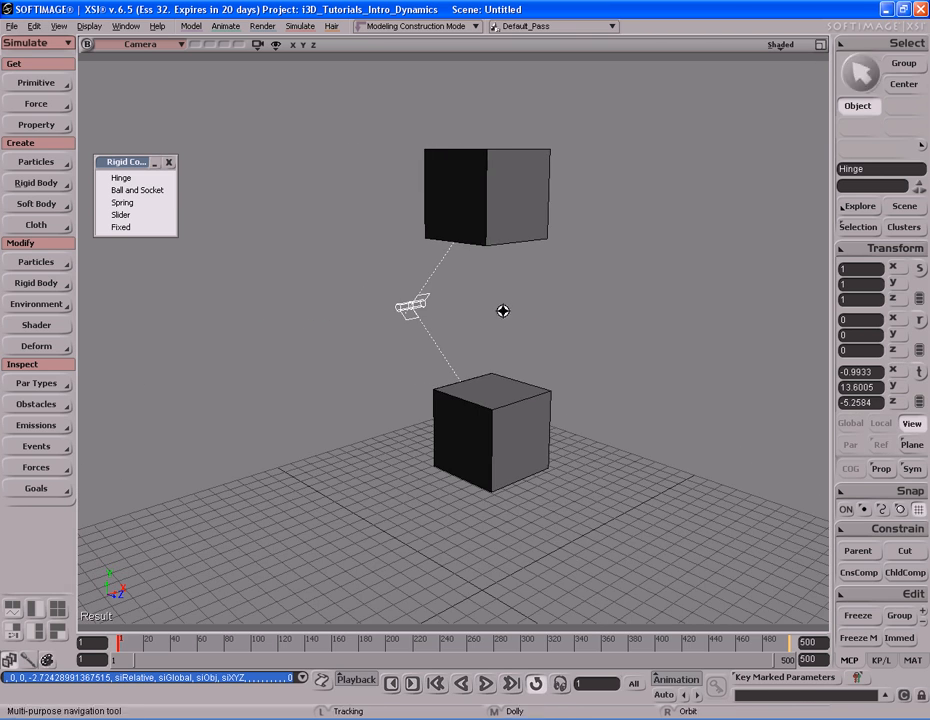
key(s)
middle_drag(502, 315, 490, 299)
drag(528, 299, 505, 299)
right_drag(505, 299, 494, 301)
key(s)
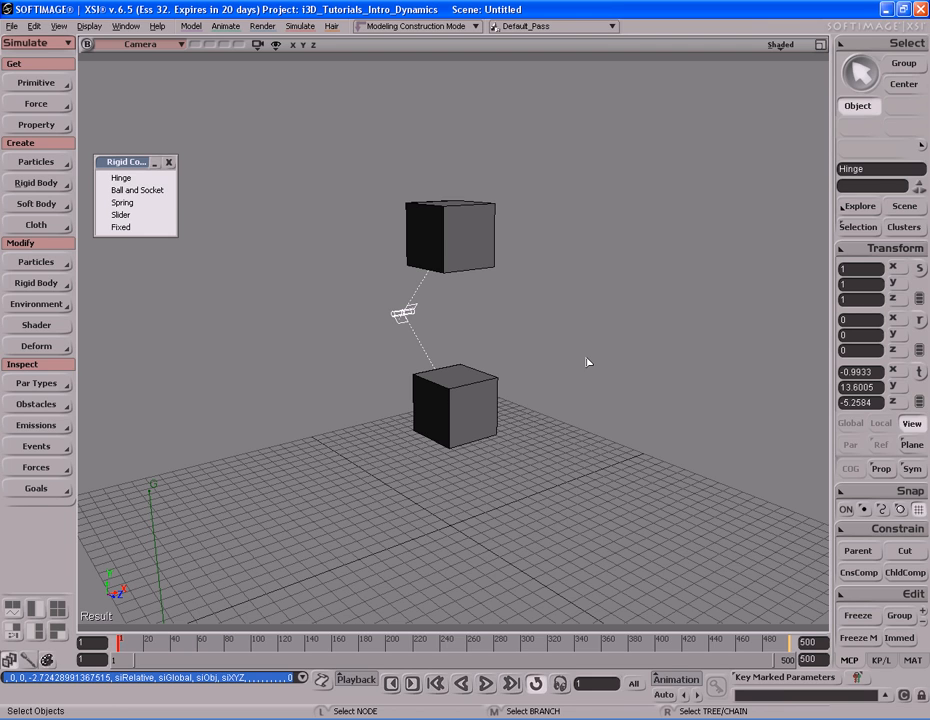
key(s)
right_drag(563, 370, 507, 356)
middle_drag(614, 351, 525, 343)
right_drag(524, 343, 550, 309)
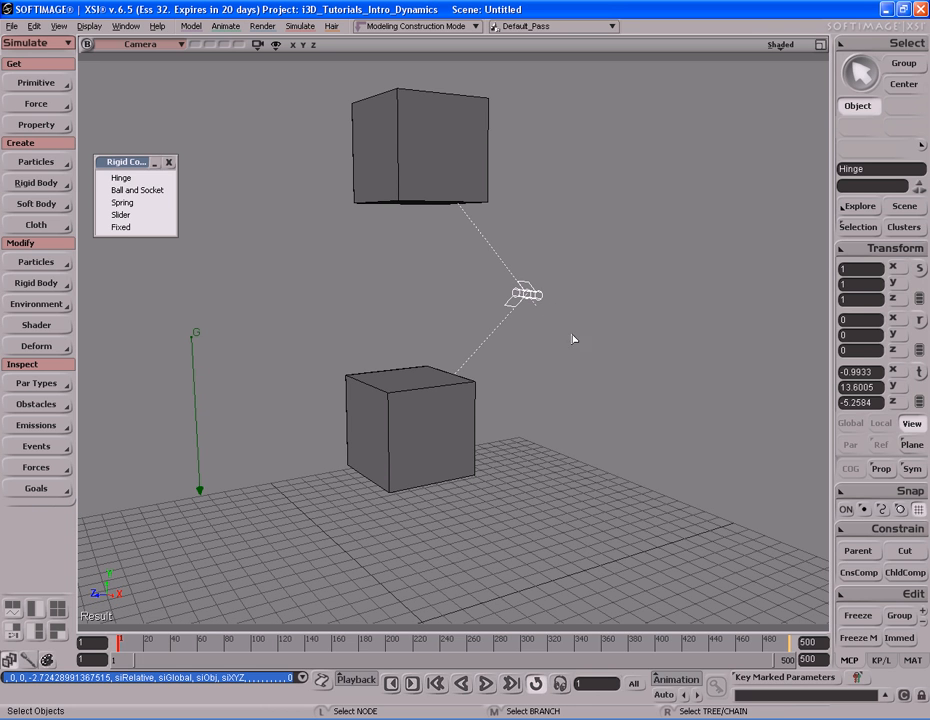
Play the simulation, examine how the lower cube swings on the hinge from several sides, and return to the first frame
key(F10)
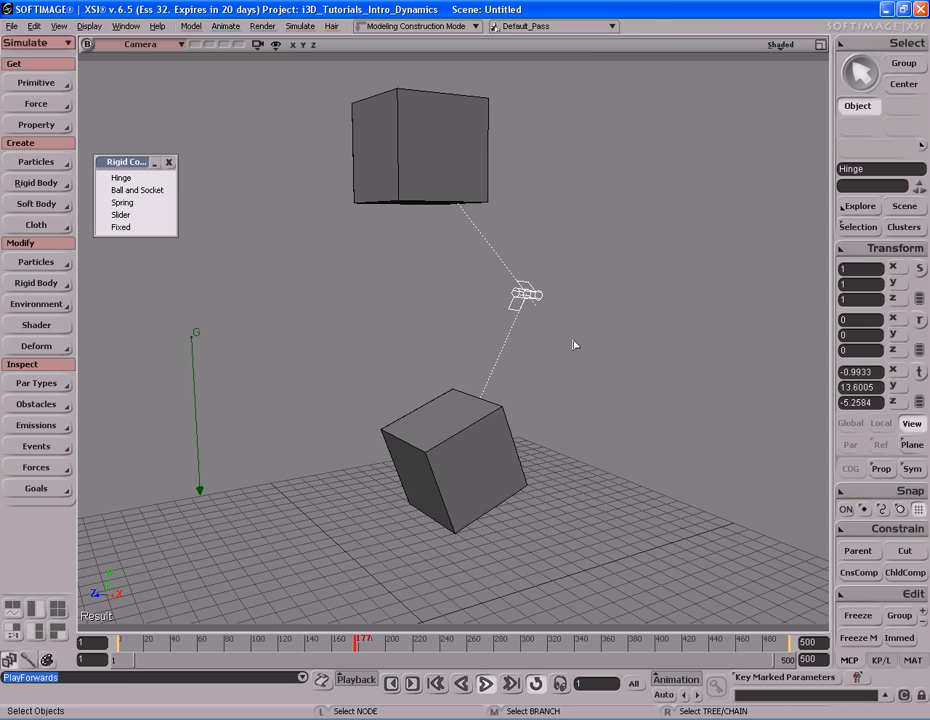
right_drag(573, 345, 652, 352)
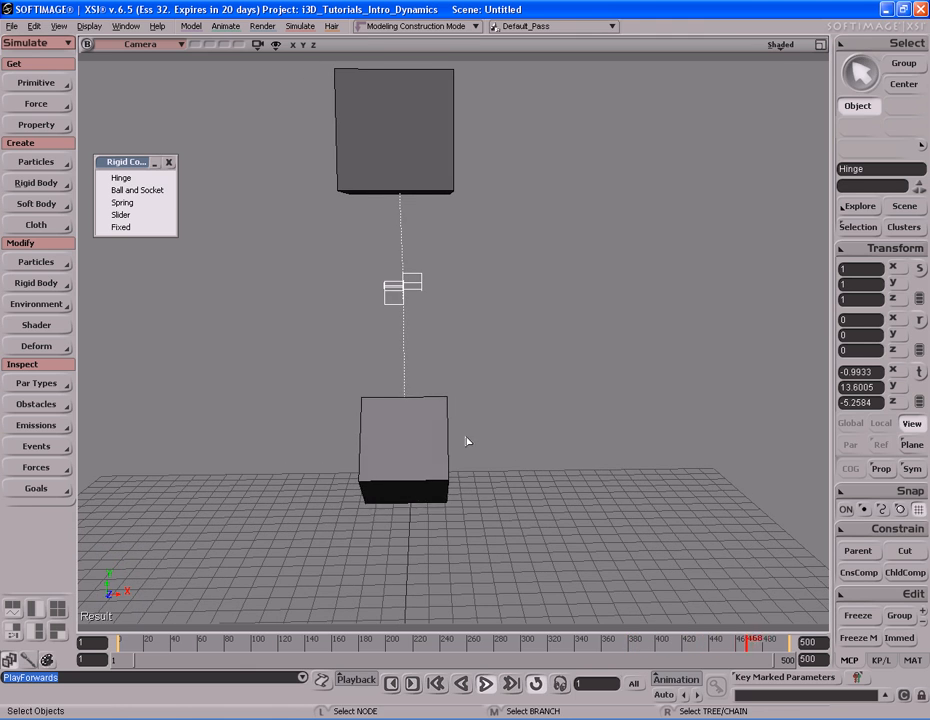
right_drag(527, 382, 540, 322)
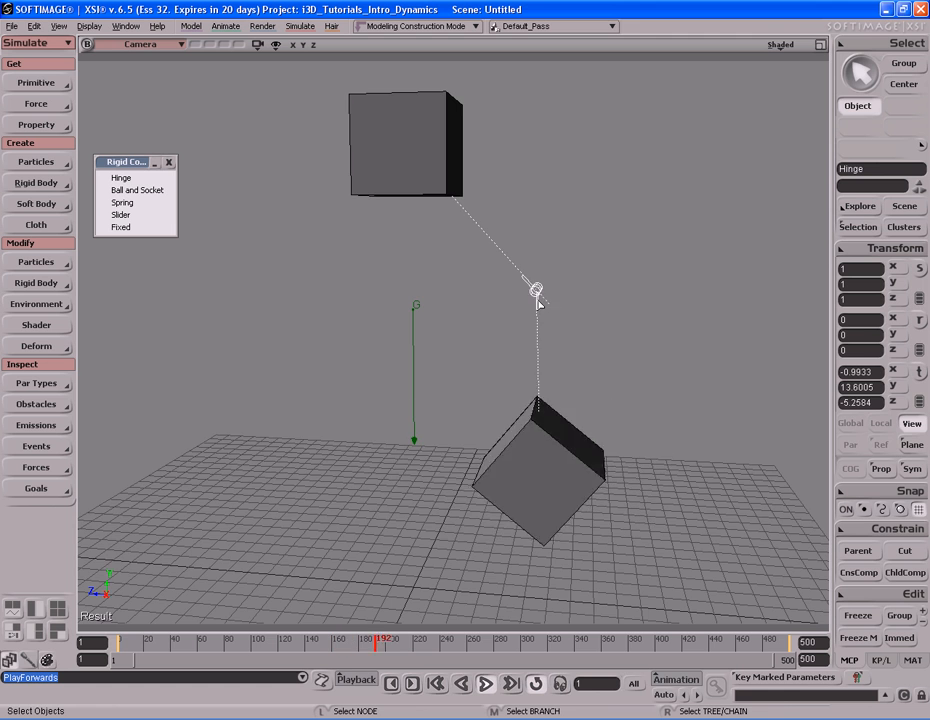
right_drag(475, 355, 502, 353)
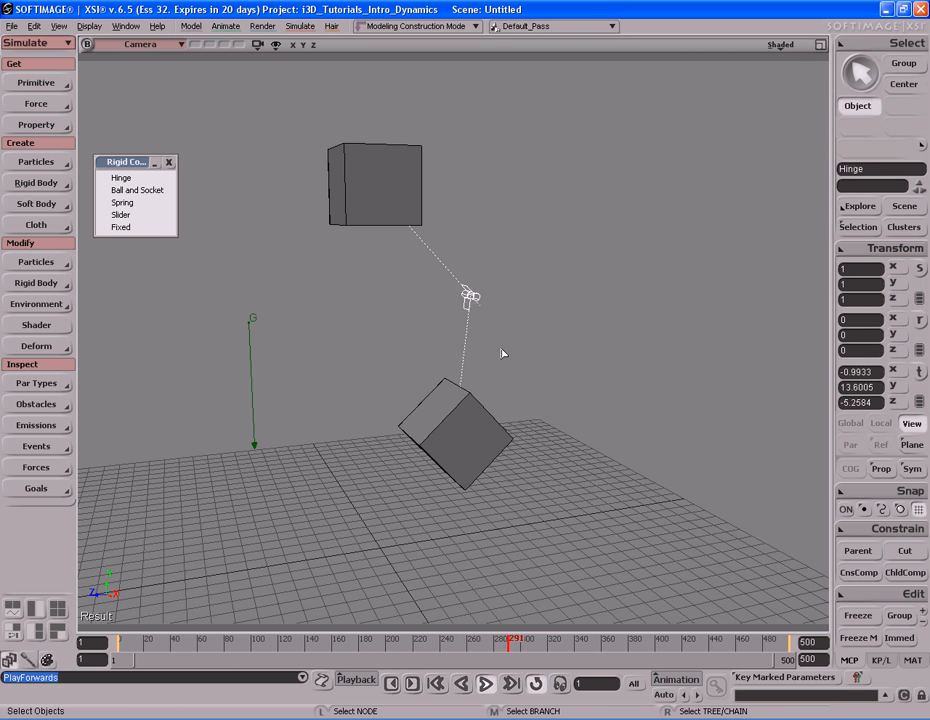
key(Home)
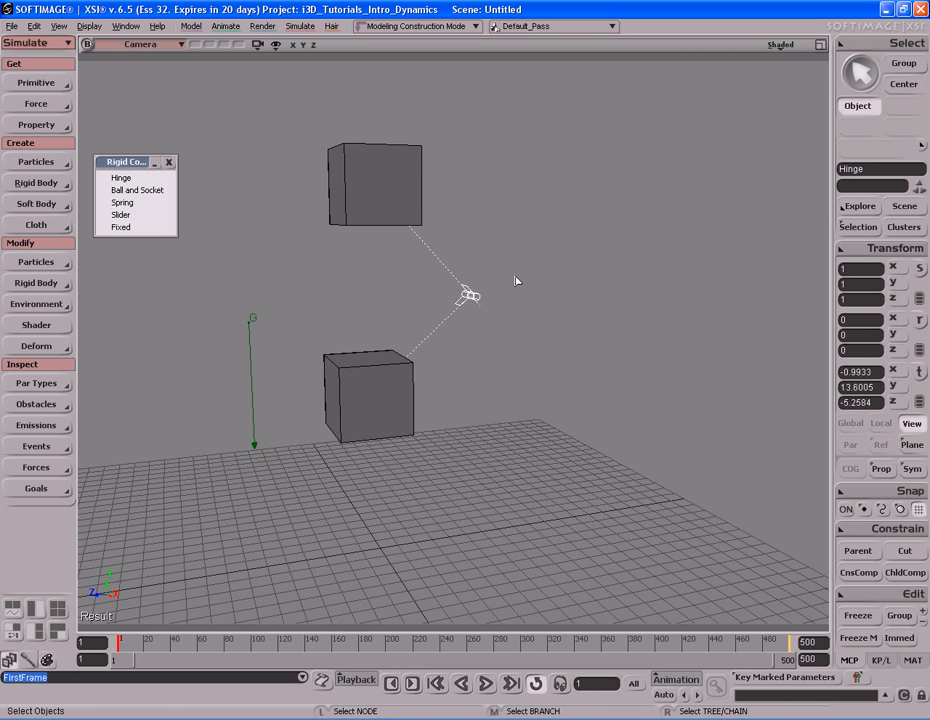
Open the hinge's properties and review its Constraint, Limits and Motor settings
right_drag(502, 355, 469, 297)
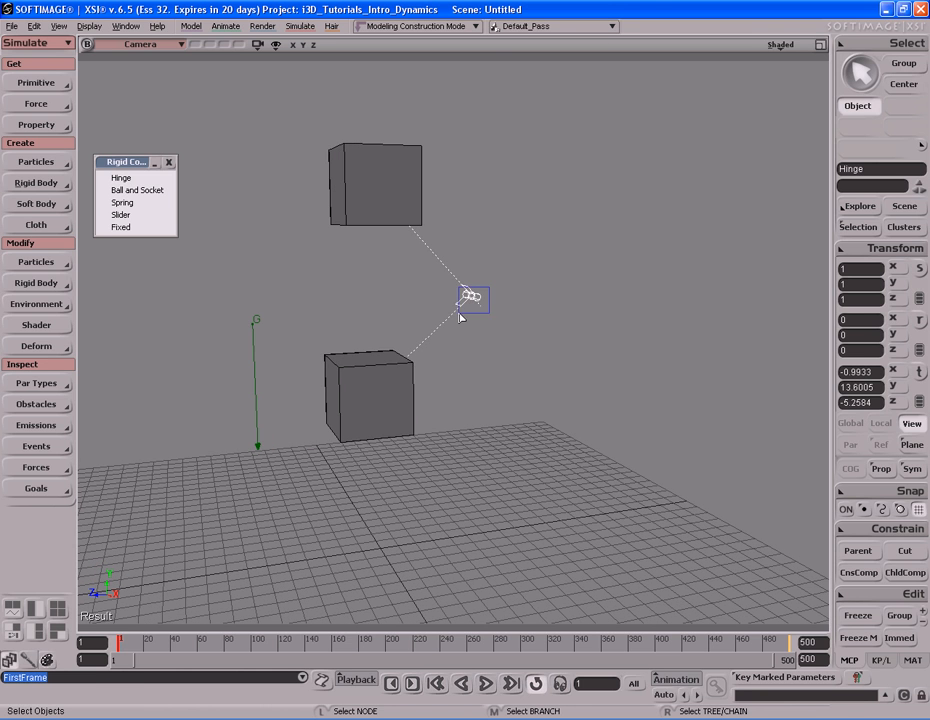
click(480, 297)
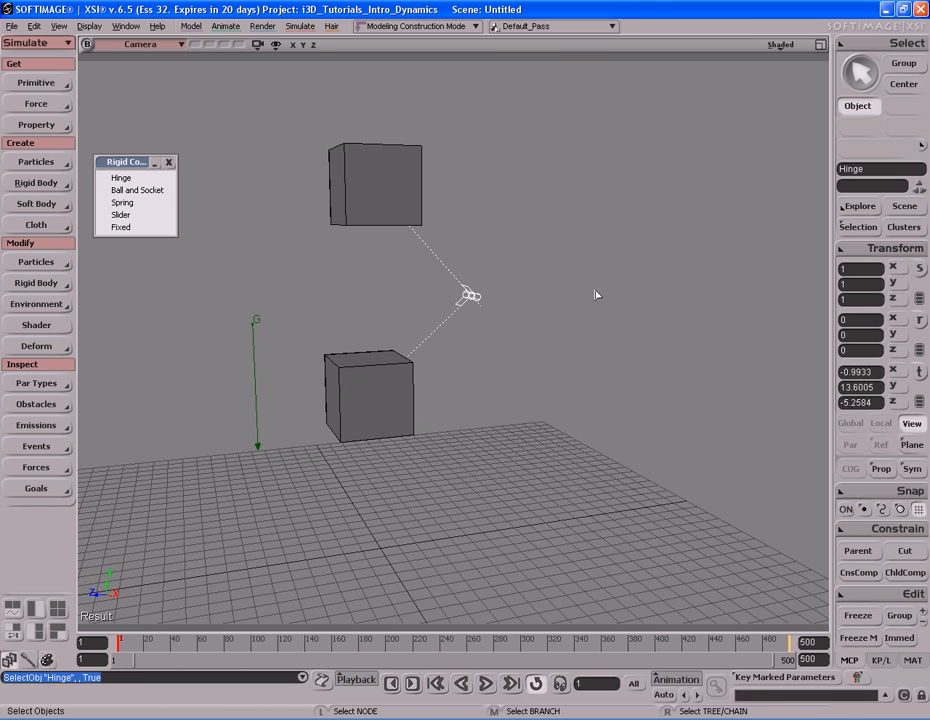
key(Return)
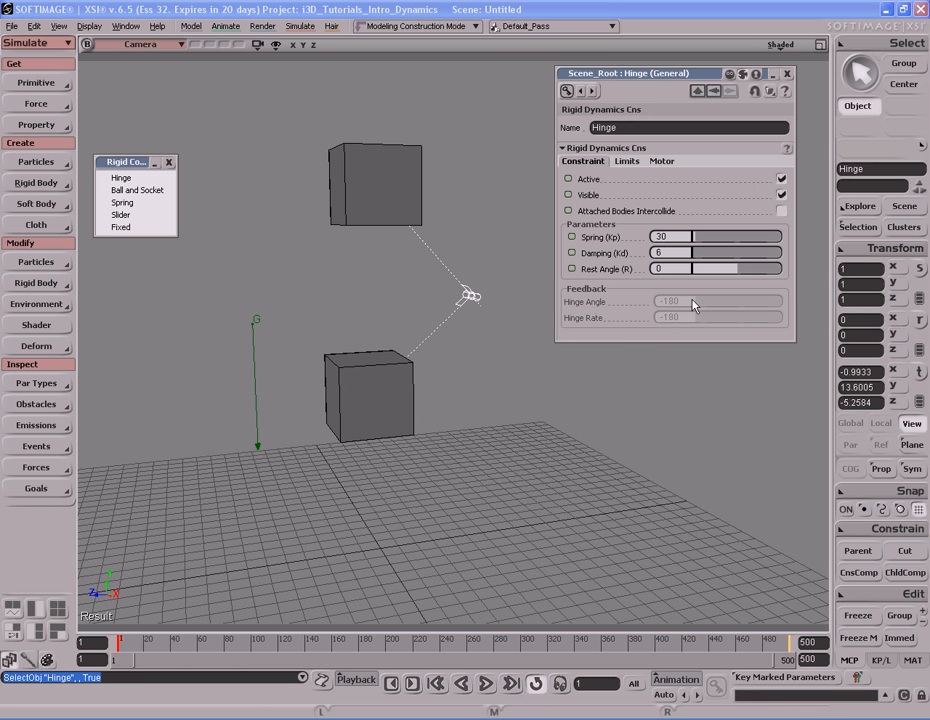
click(624, 162)
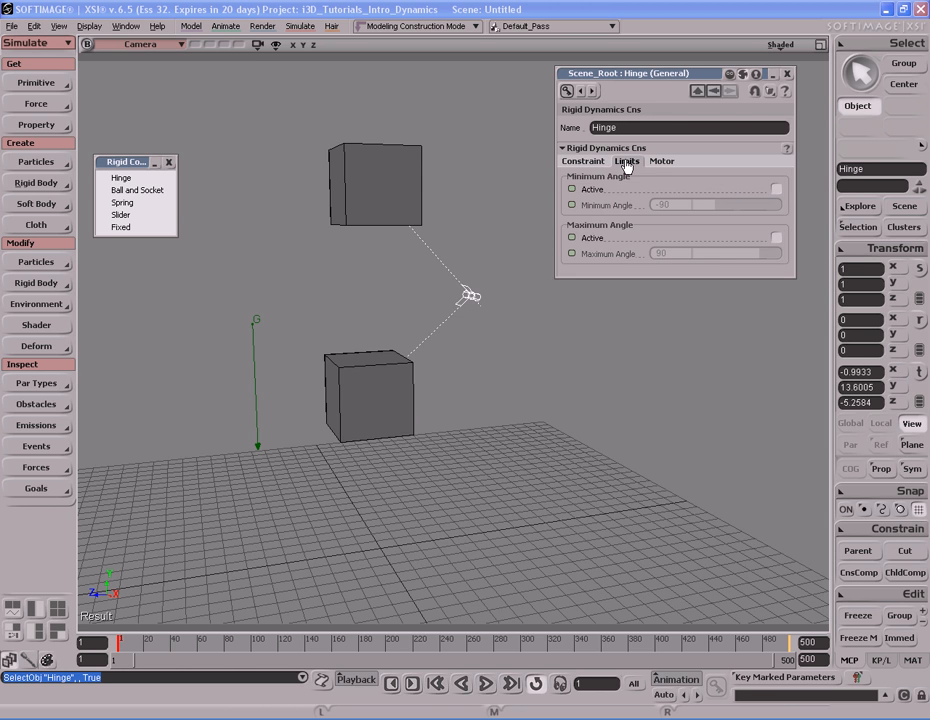
click(662, 162)
click(626, 161)
click(585, 161)
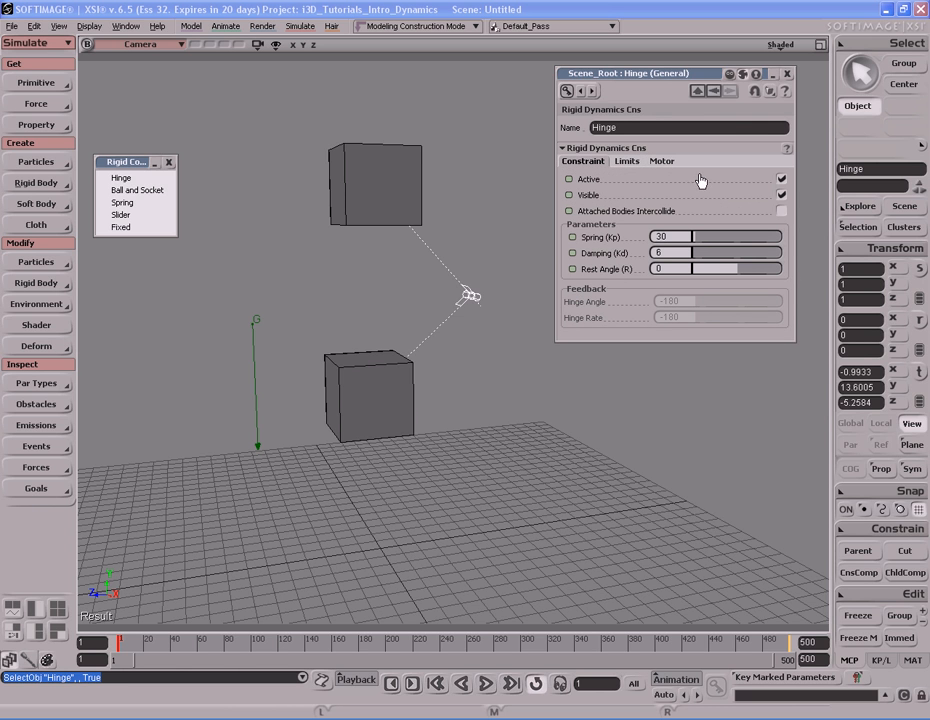
Toggle the hinge's Active, Visible and Attached Bodies Intercollide options and restore each to its original setting
click(781, 180)
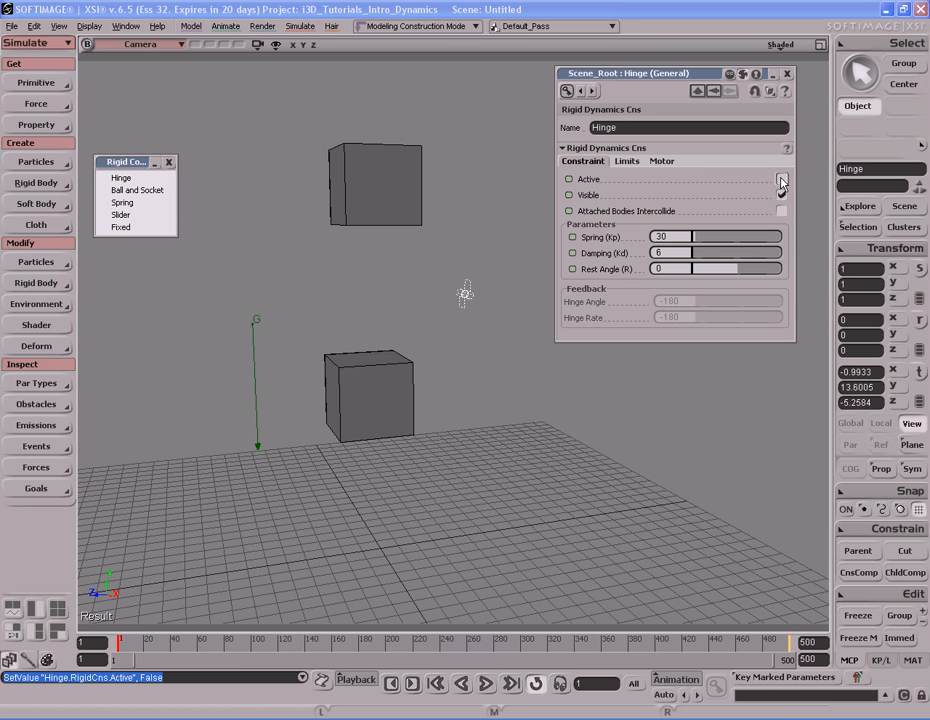
click(781, 180)
click(782, 196)
click(782, 196)
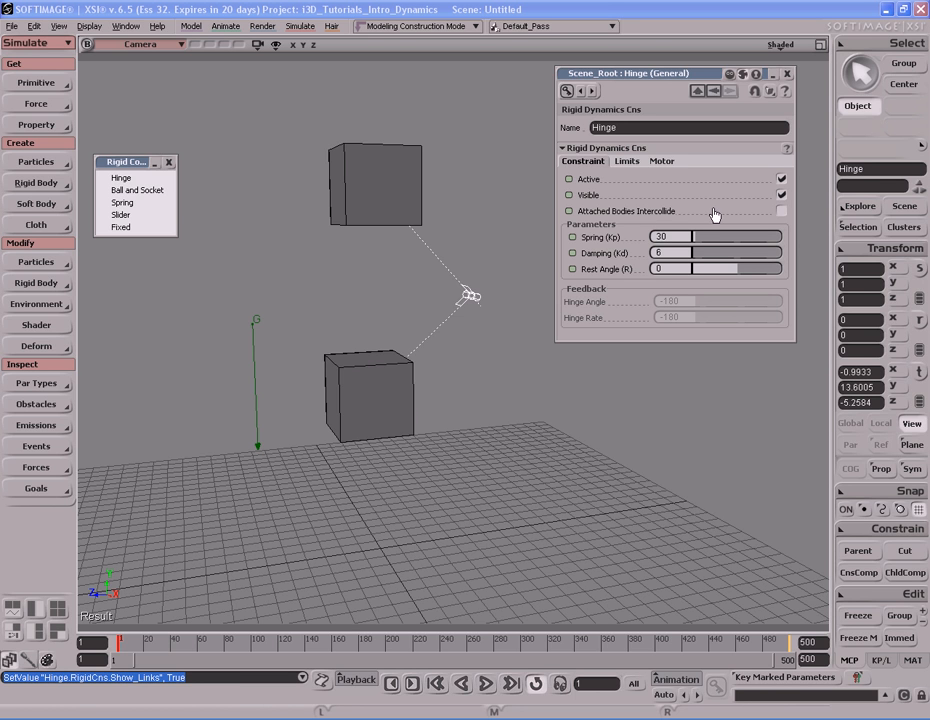
click(782, 212)
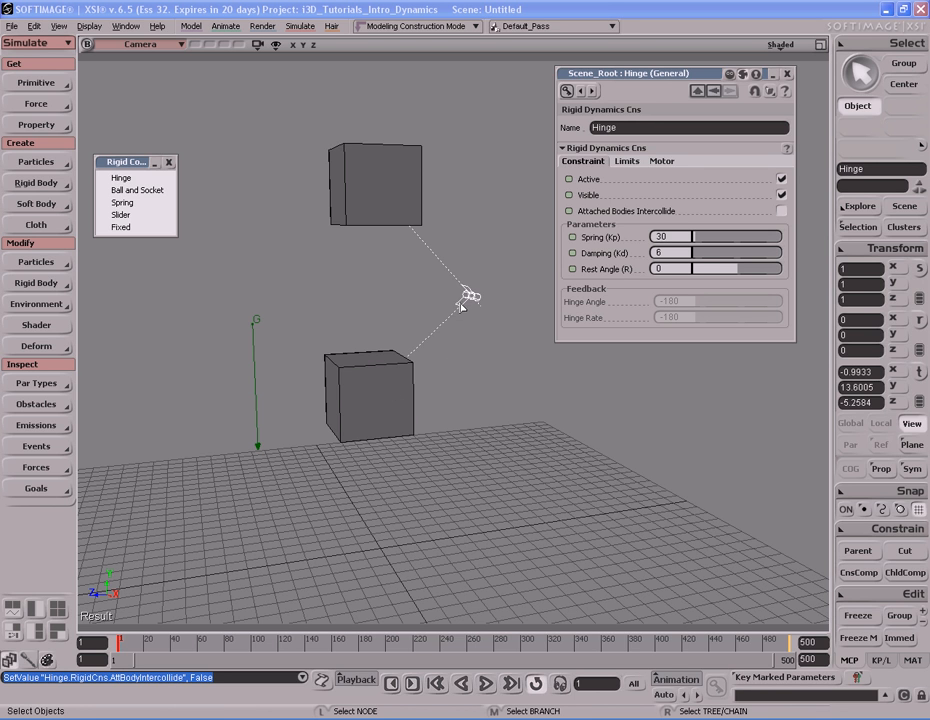
Move the hinge straight up until it sits above the upper cube
key(s)
drag(446, 344, 410, 420)
right_drag(410, 395, 430, 390)
click(443, 378)
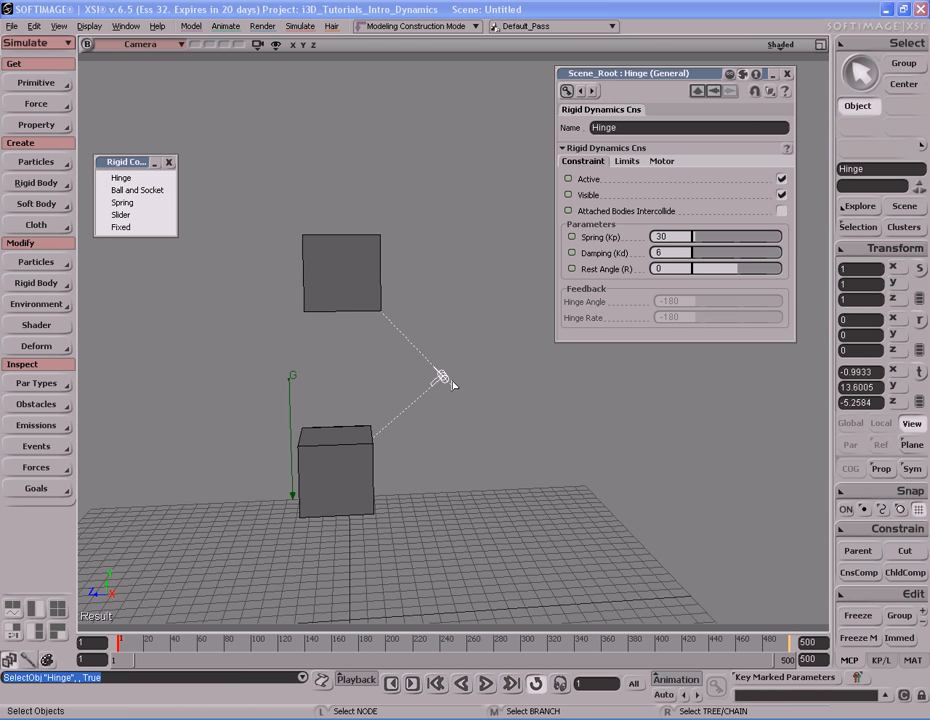
key(v)
middle_drag(476, 468, 469, 264)
Raise the lower cube and shift it past the hinge along Z, to about Y 21.79 and Z -9.96
key(space)
click(360, 488)
key(v)
middle_drag(436, 484, 394, 316)
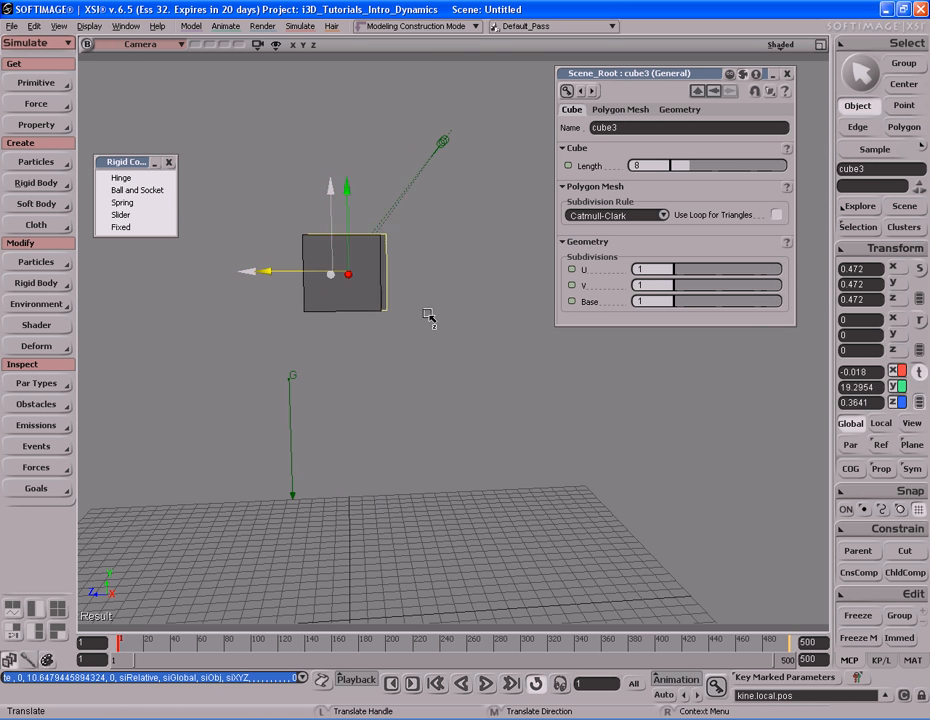
drag(394, 316, 515, 315)
middle_drag(515, 312, 536, 313)
key(s)
drag(536, 313, 438, 336)
right_drag(438, 336, 430, 340)
key(v)
middle_drag(430, 340, 428, 291)
right_drag(426, 333, 475, 332)
key(space)
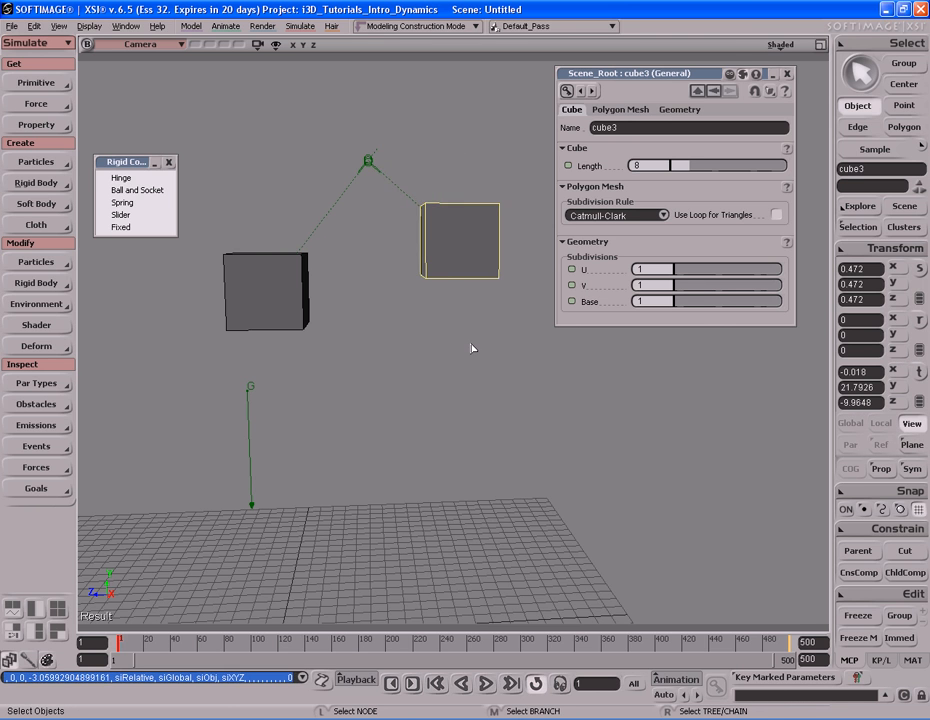
Play the simulation to examine how the swinging cube passes the fixed one, and return to the first frame
key(Up)
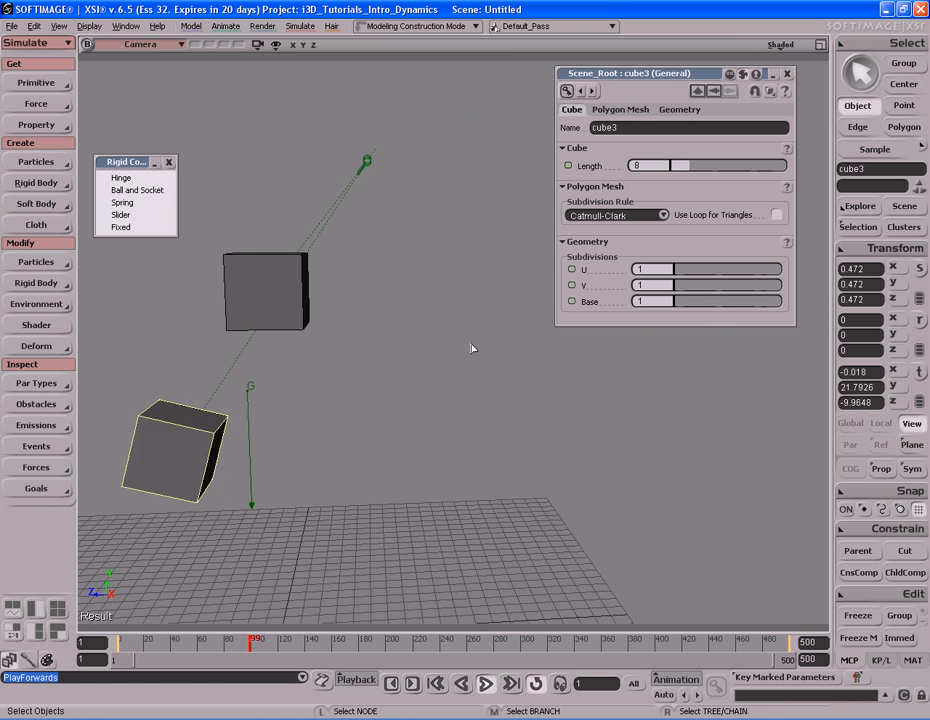
key(Escape)
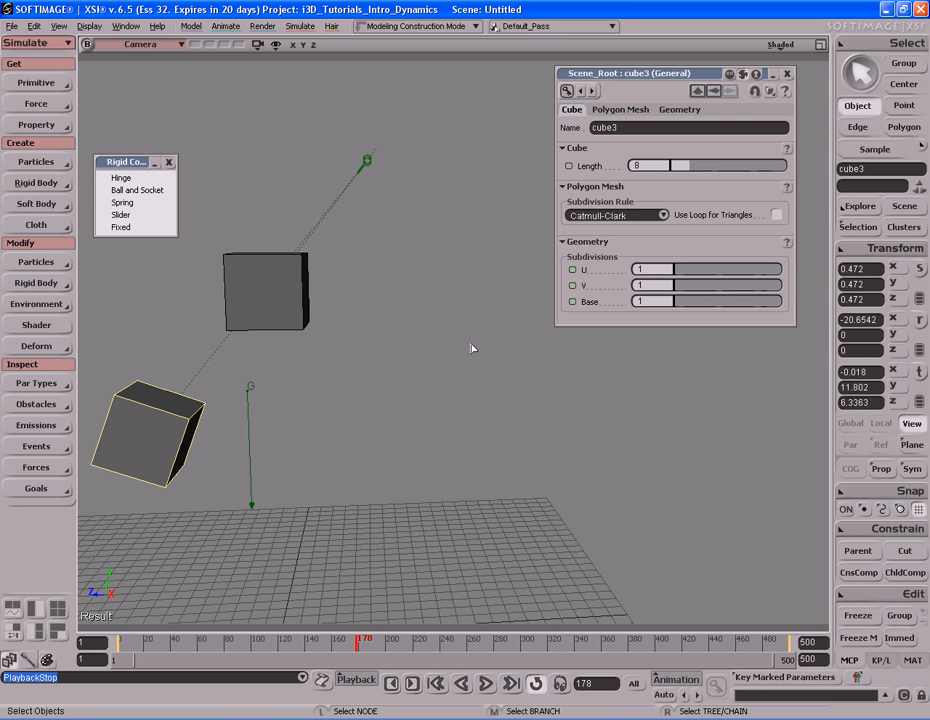
key(Home)
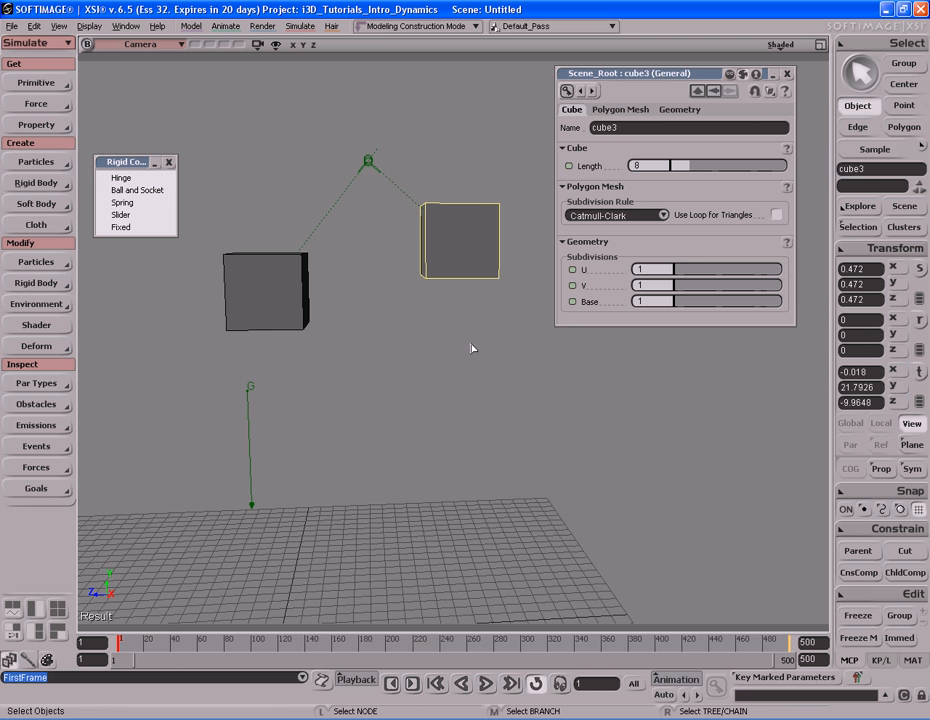
Undo the moves of the lower cube and the hinge, leaving the hinge selected
key(ctrl+z)
key(ctrl+z)
key(ctrl+z)
key(ctrl+z)
key(ctrl+z)
key(ctrl+z)
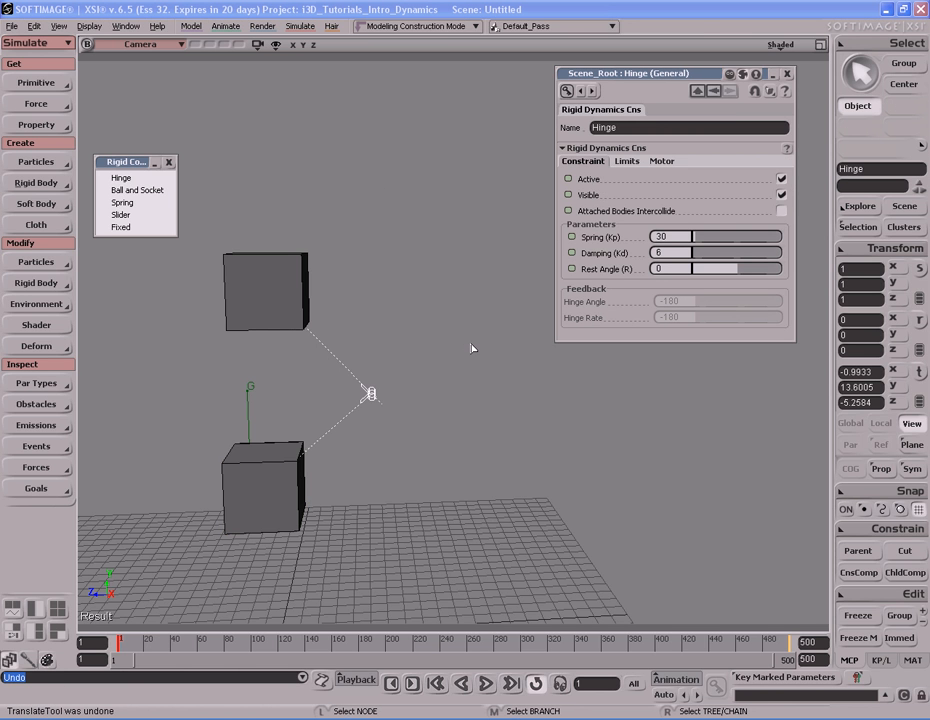
Enable Attached Bodies Intercollide for the hinge
key(s)
right_drag(415, 384, 461, 380)
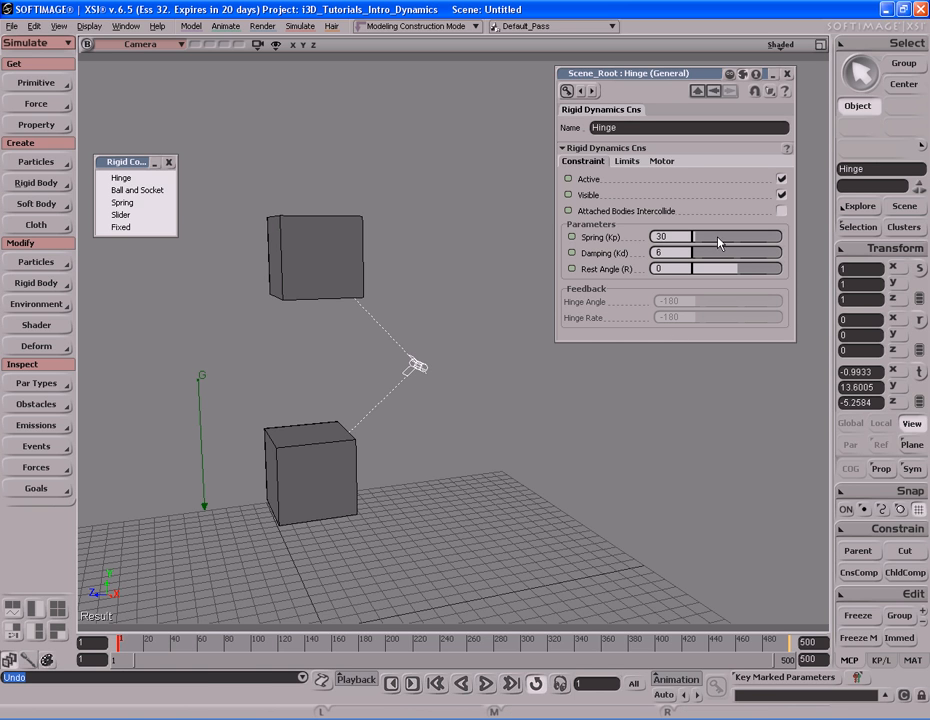
click(781, 211)
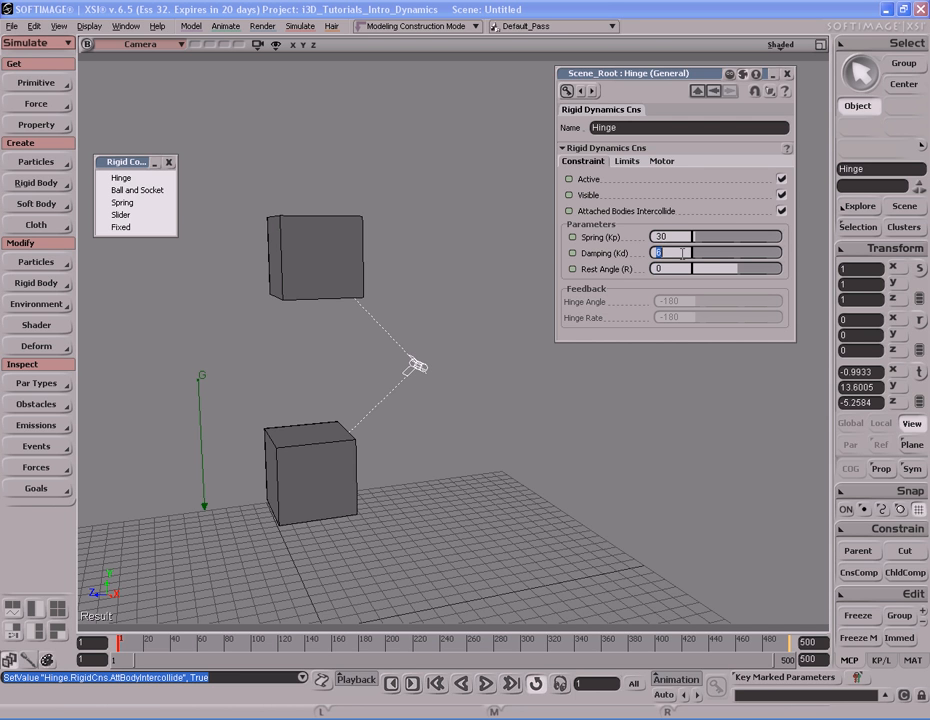
Deselect everything, view the cubes from the side and play the simulation
click(444, 399)
key(s)
mouse_move(462, 399)
right_down()
mouse_move(469, 386)
mouse_move(459, 382)
right_up()
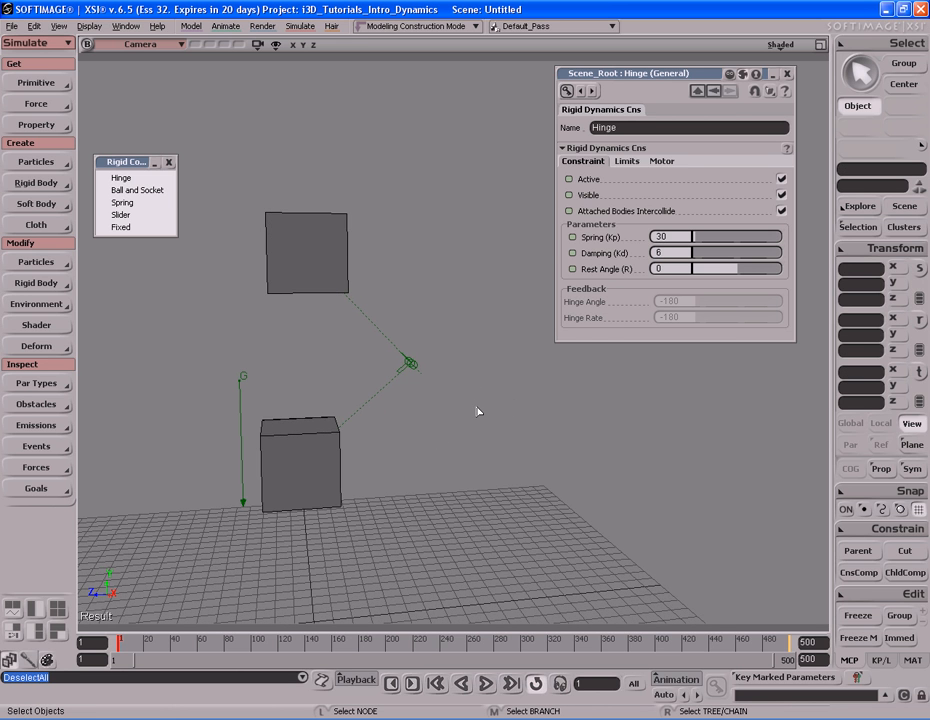
key(Up)
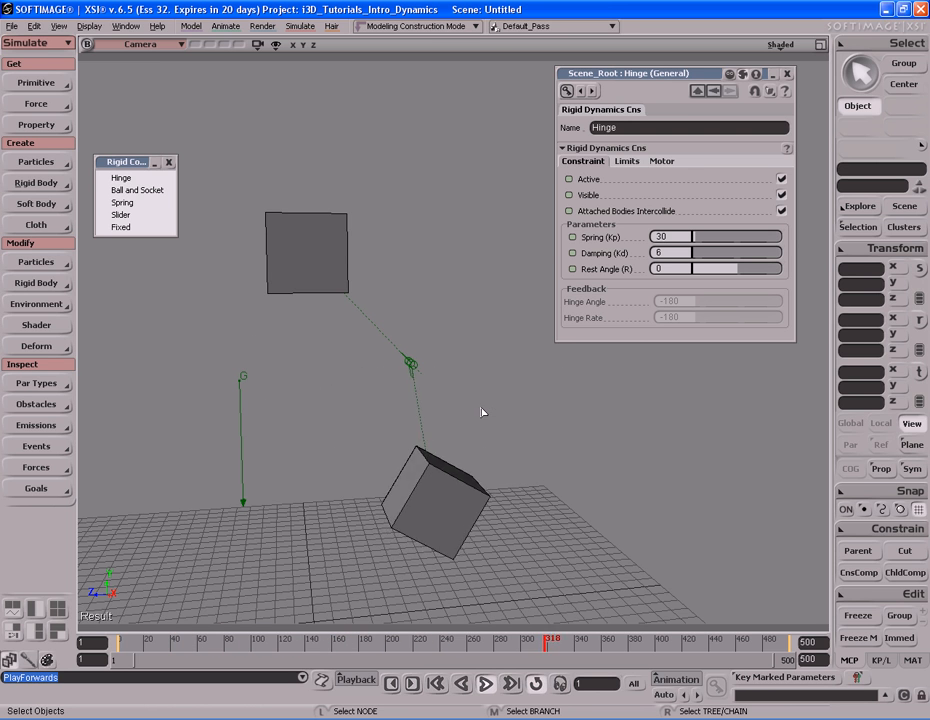
Try hinge Damping values of about 344, 33 and 533 while the simulation plays
drag(704, 259, 726, 258)
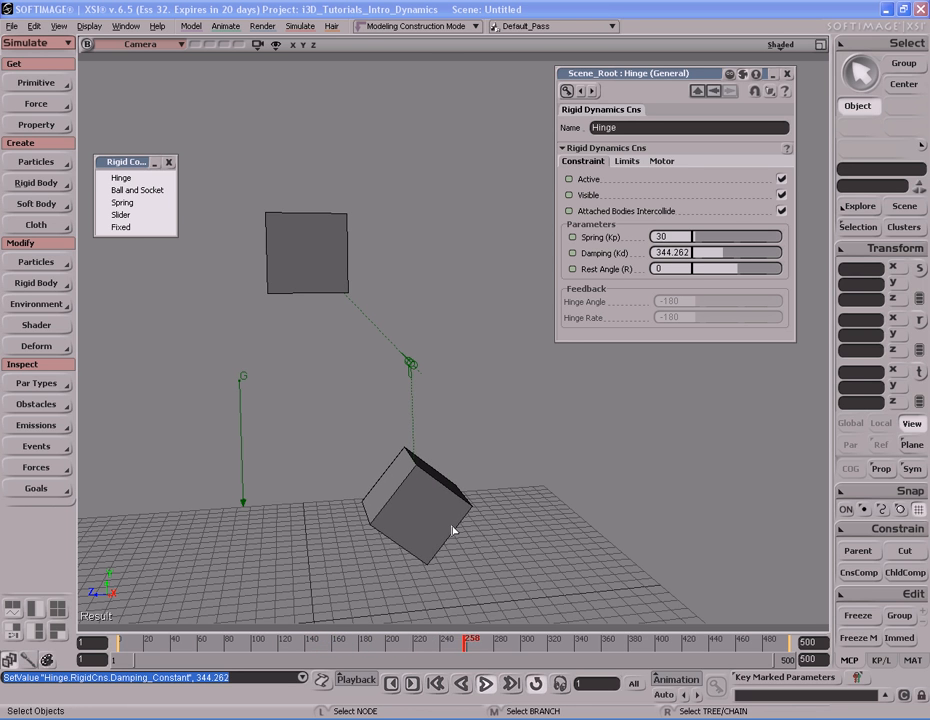
drag(716, 259, 698, 262)
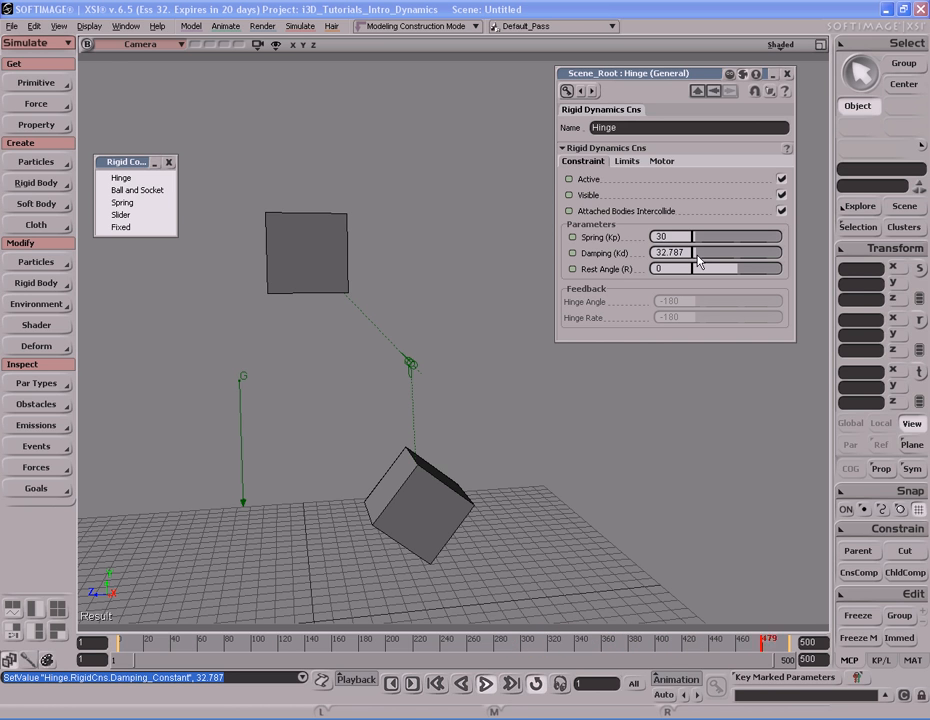
drag(698, 262, 728, 262)
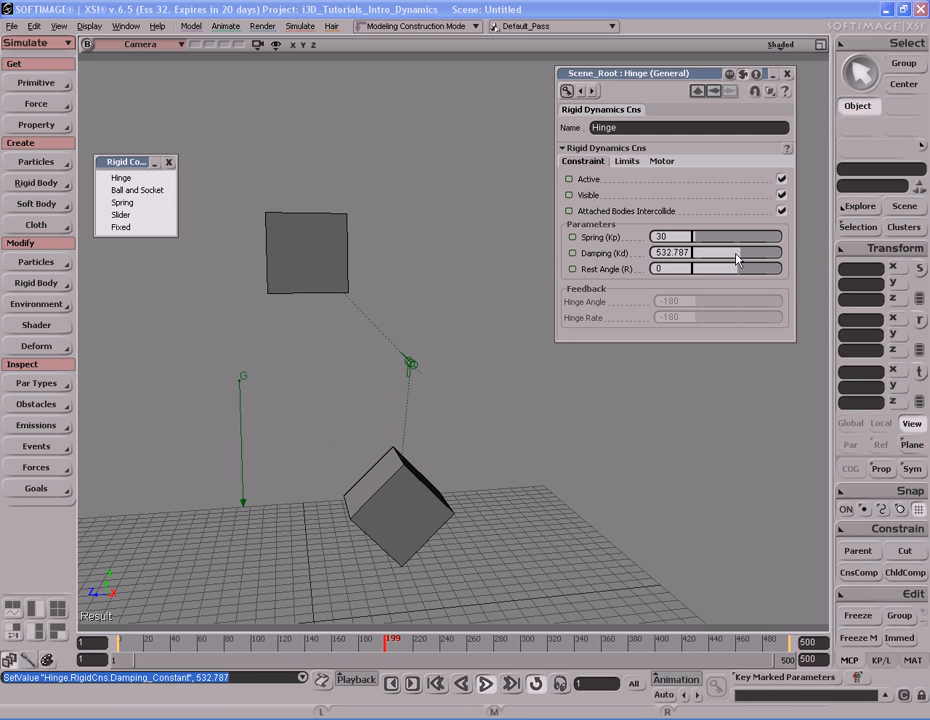
Set the hinge's Damping to about 16.39 and Spring to about 647.54, and replay the simulation from the first frame
mouse_move(736, 259)
mouse_down()
mouse_move(714, 261)
mouse_move(697, 243)
mouse_move(743, 242)
mouse_up()
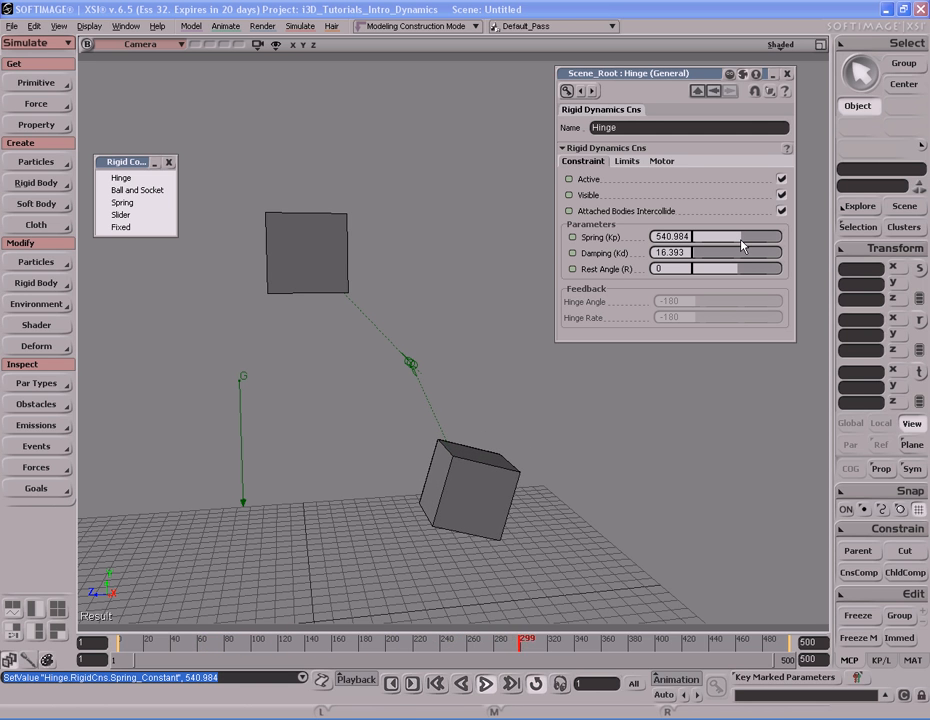
drag(741, 245, 752, 246)
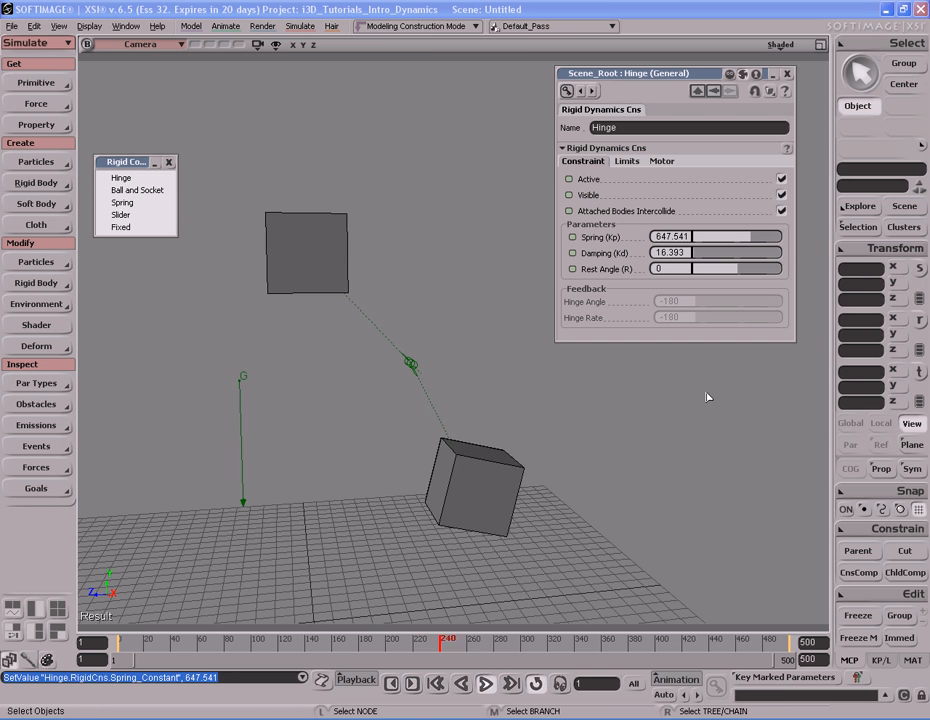
key(Home)
key(ctrl+z)
key(alt+period)
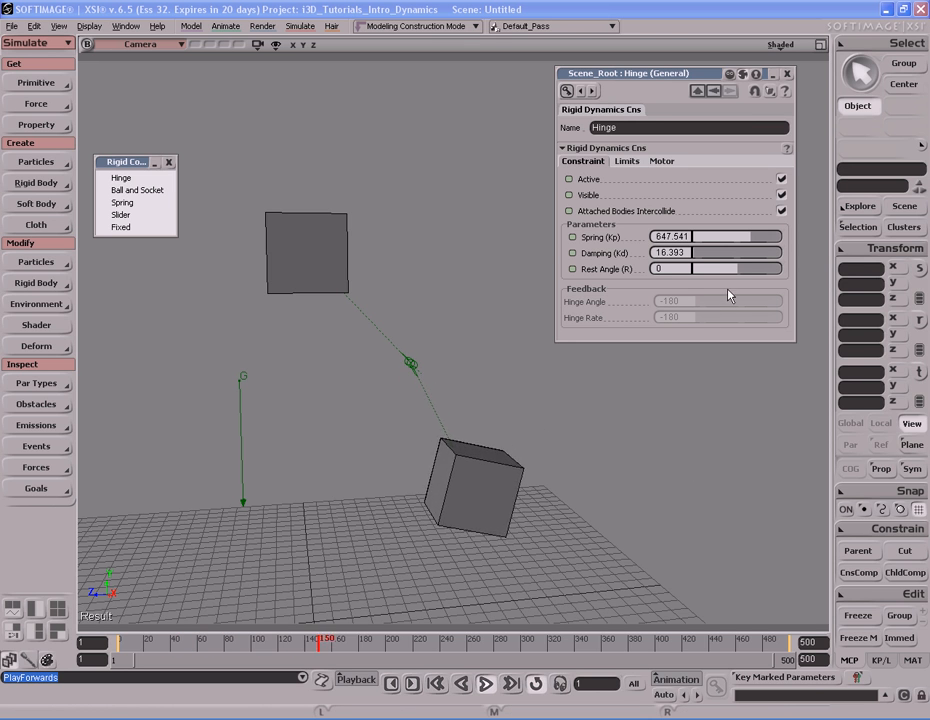
Try hinge Rest Angles of about -132.8 and 38.4 while the simulation plays
drag(739, 270, 706, 276)
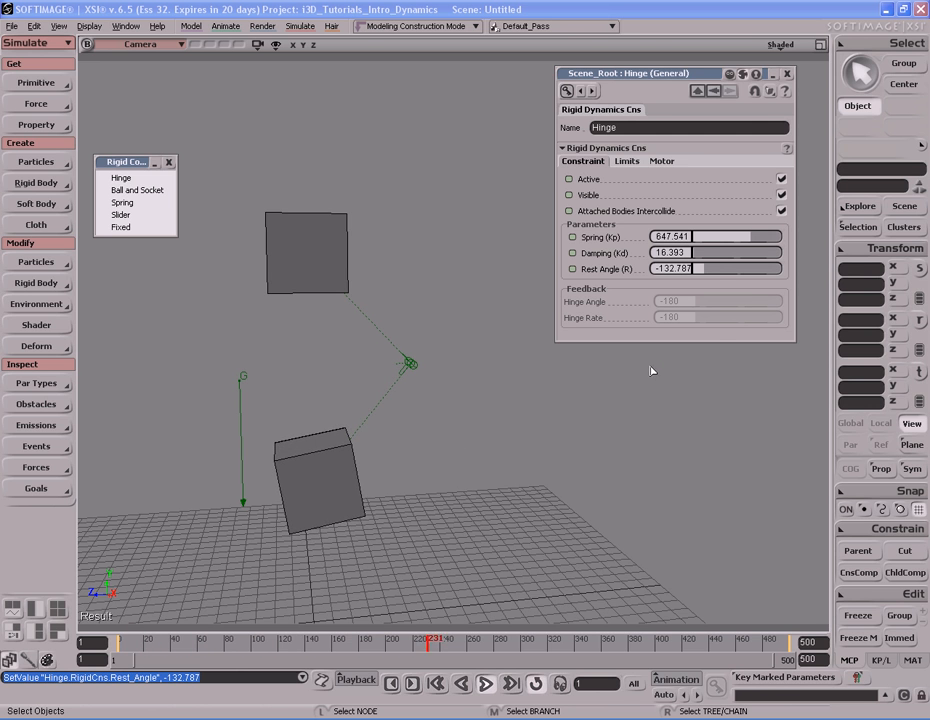
drag(702, 267, 710, 277)
drag(737, 275, 748, 276)
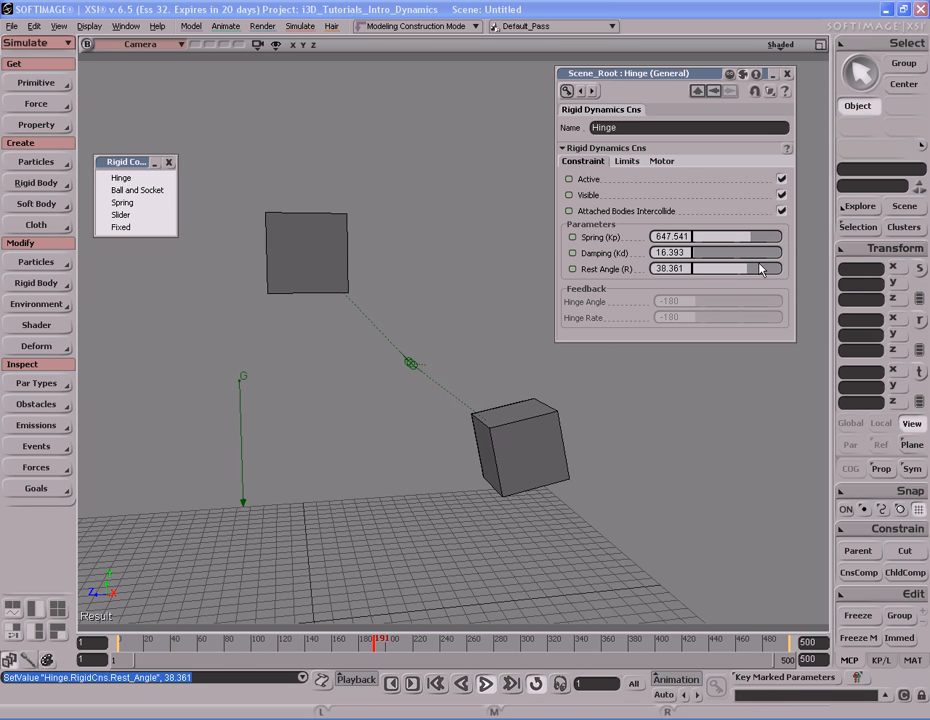
Reset the hinge's Rest Angle to 0 and lower its Spring to about 81.97
click(669, 268)
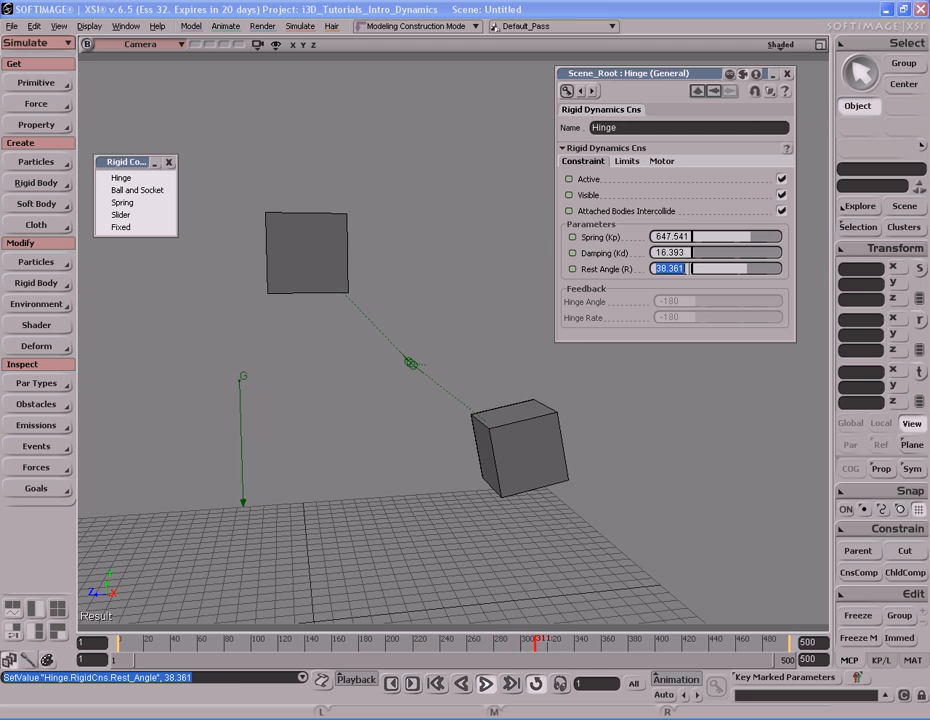
text(0)
key(Return)
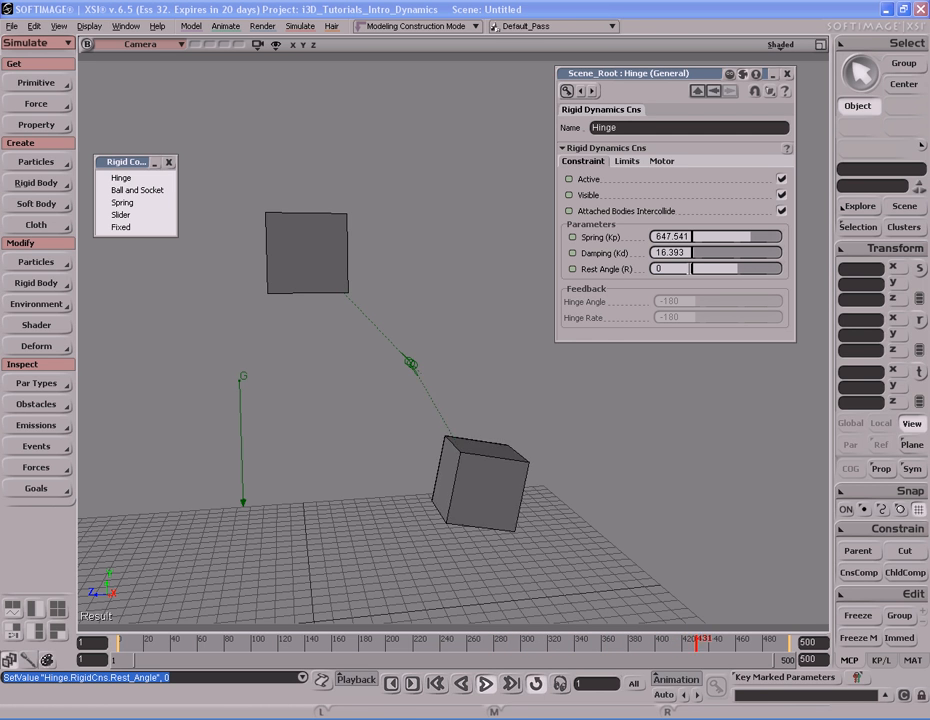
drag(739, 241, 694, 241)
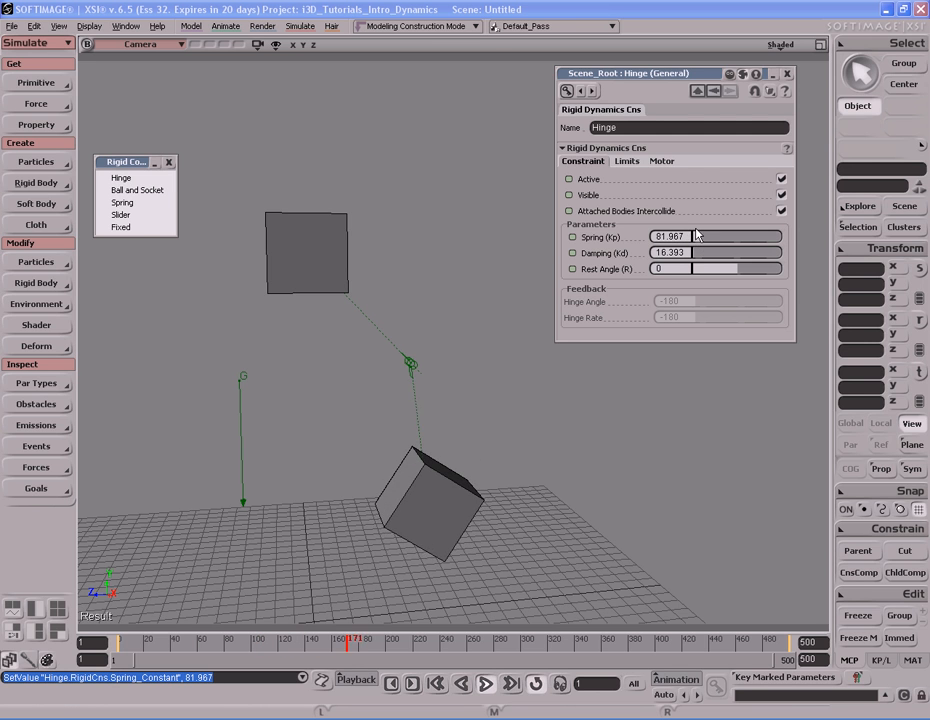
Activate the hinge's Minimum Angle limit and set it to about -171.15
click(626, 163)
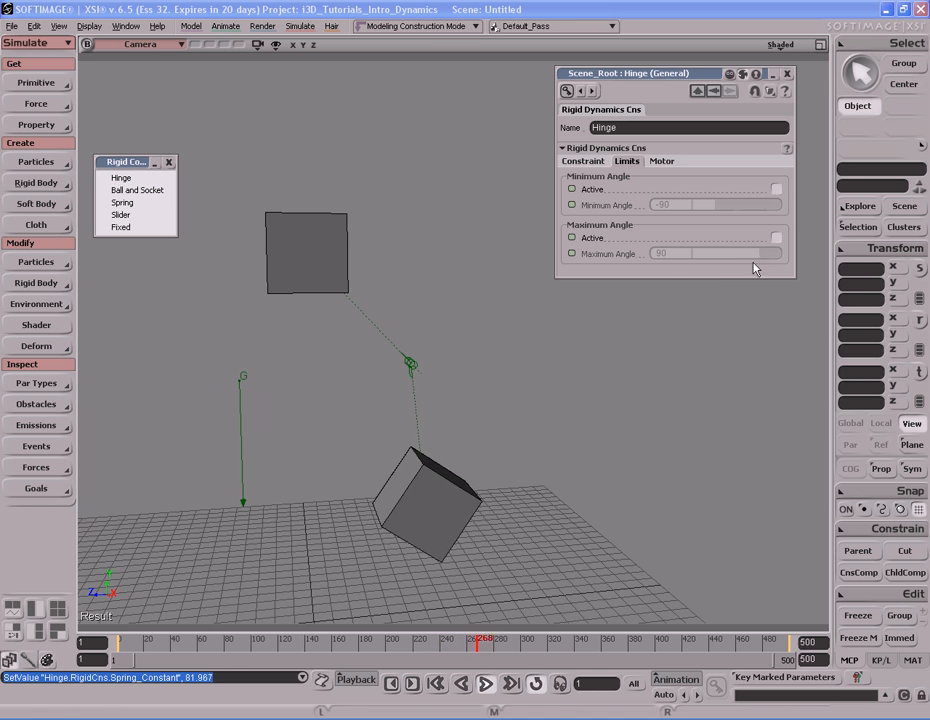
click(777, 189)
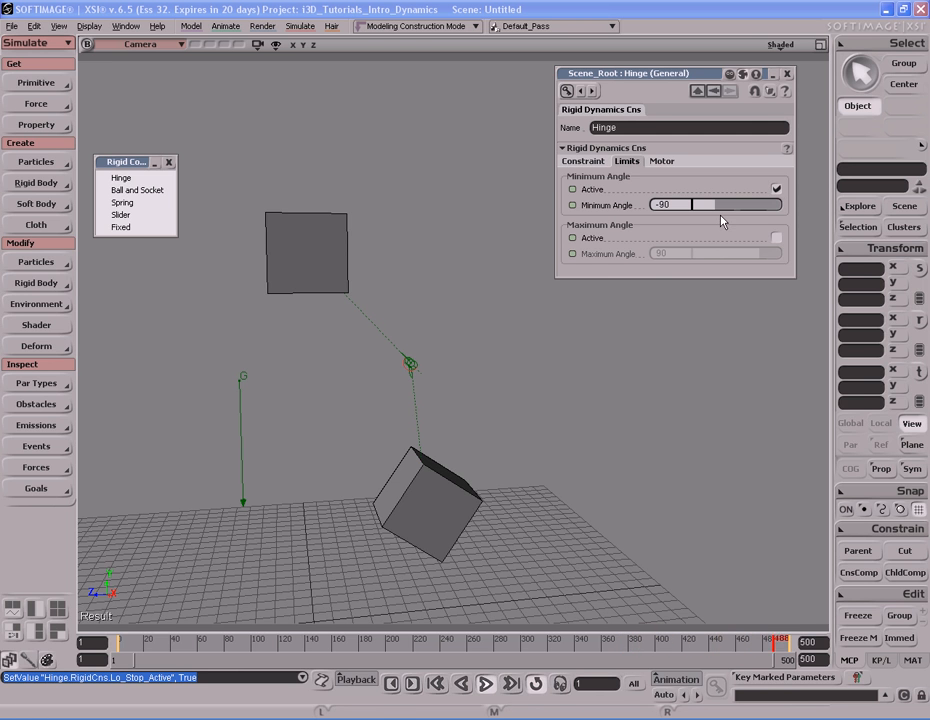
mouse_move(715, 209)
mouse_down()
mouse_move(745, 213)
mouse_move(697, 213)
mouse_up()
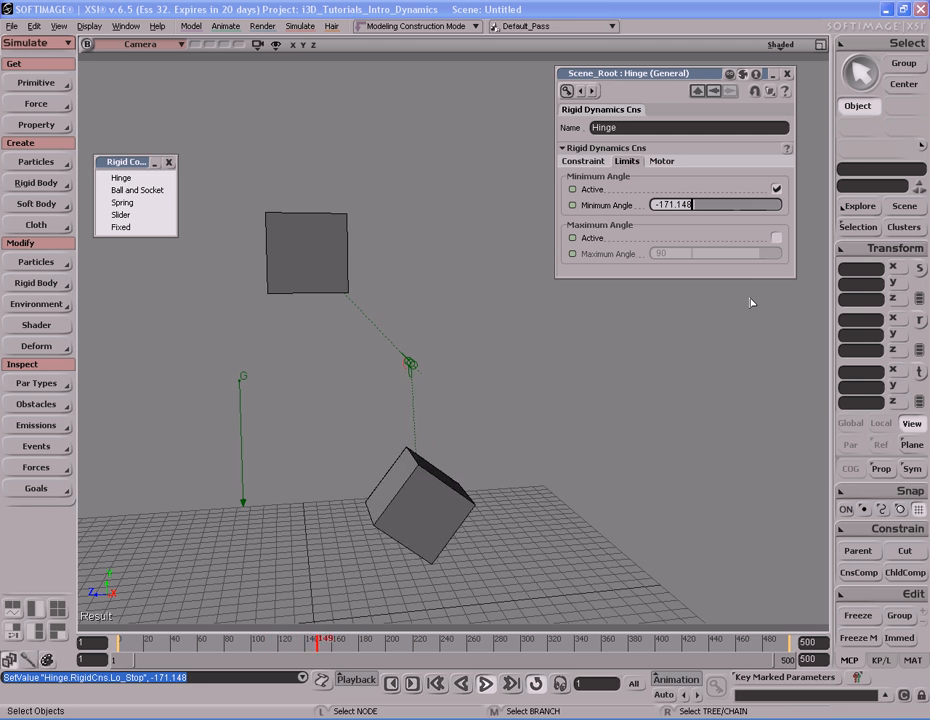
Activate the hinge's Maximum Angle limit and set it to about -67.87
click(777, 237)
mouse_move(755, 261)
mouse_down()
mouse_move(734, 260)
mouse_move(745, 261)
mouse_up()
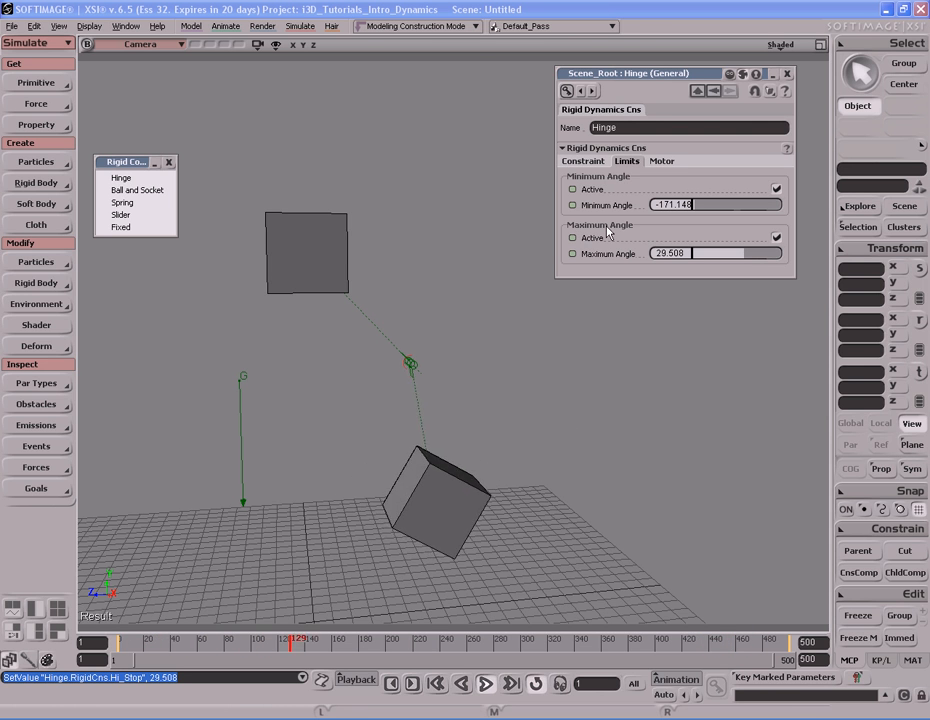
mouse_move(735, 257)
mouse_down()
mouse_move(703, 262)
mouse_move(719, 258)
mouse_up()
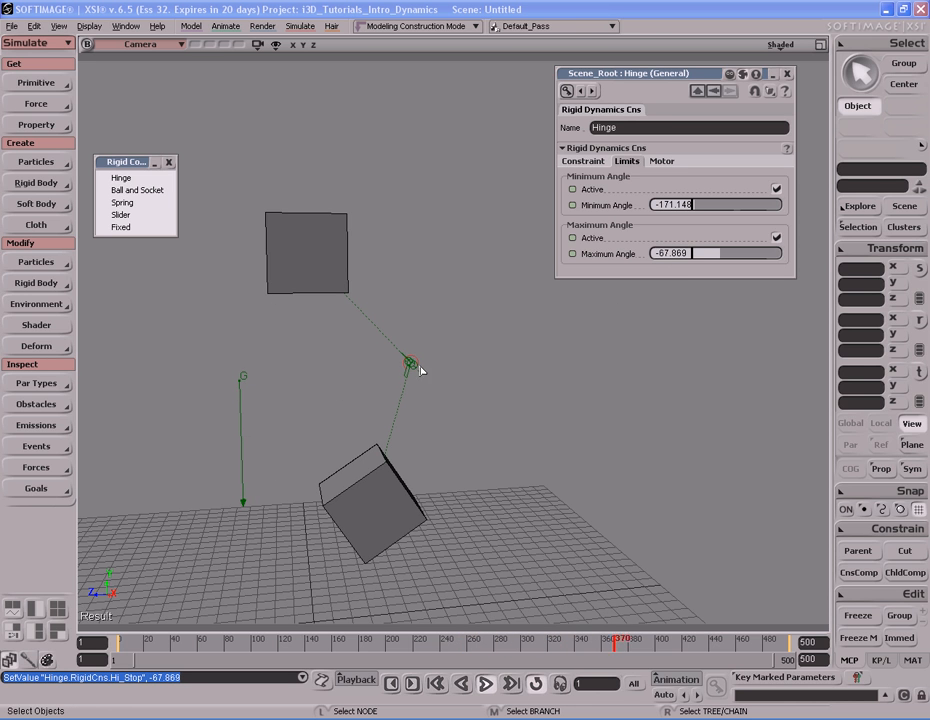
Raise the hinge's Maximum Angle to about 59.02 and deactivate both the minimum and maximum angle limits
drag(705, 268, 753, 263)
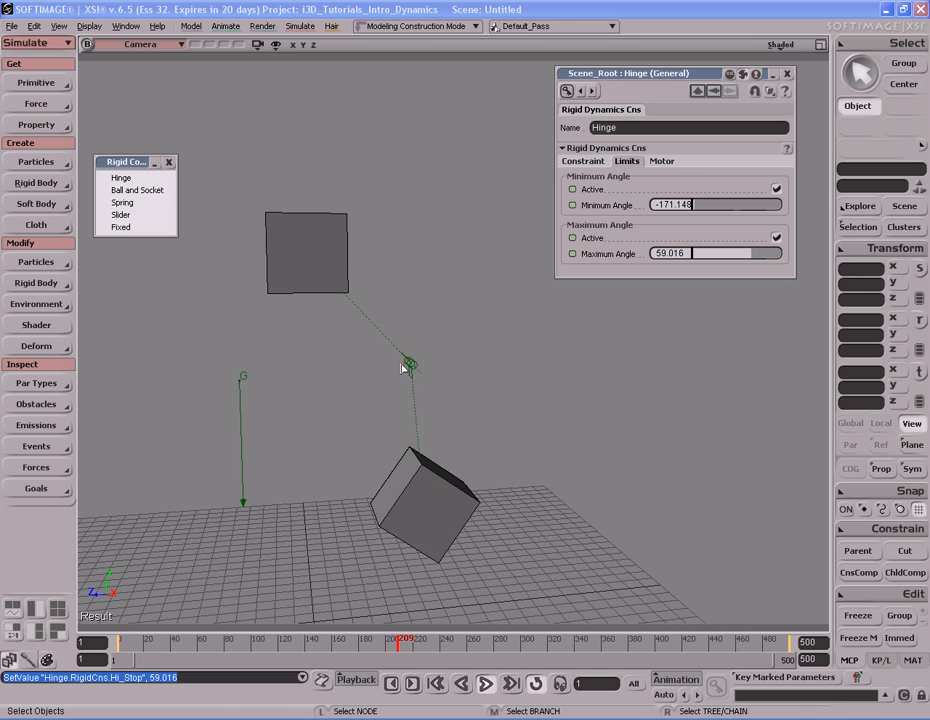
click(776, 188)
click(776, 238)
Activate the hinge's motor and raise its Motor Velocity to about 171.15 and Maximum Torque to about 186.89 during playback
click(663, 161)
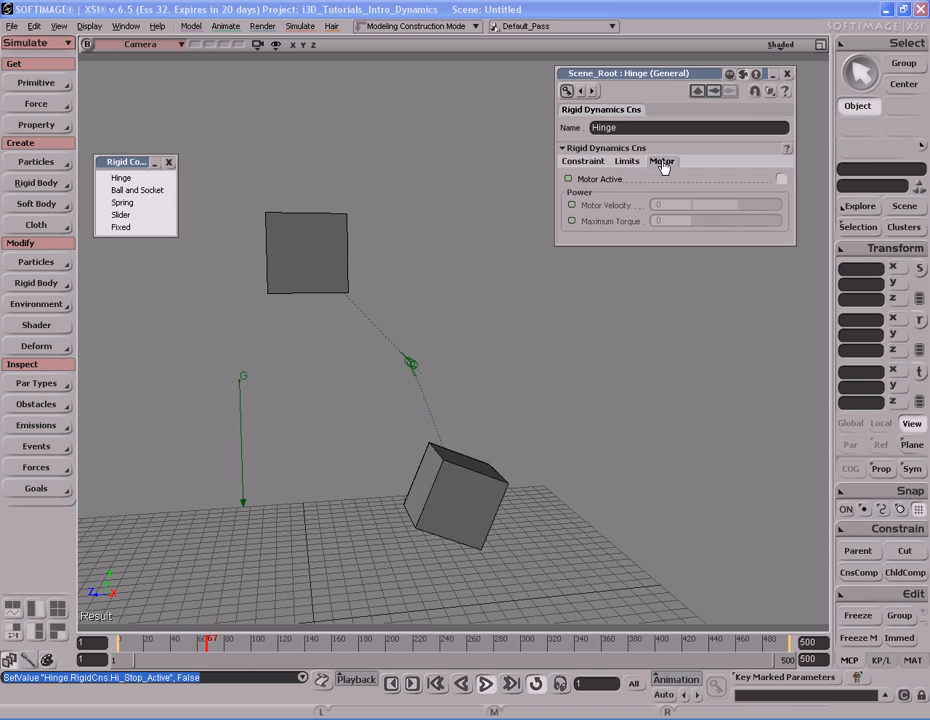
click(781, 179)
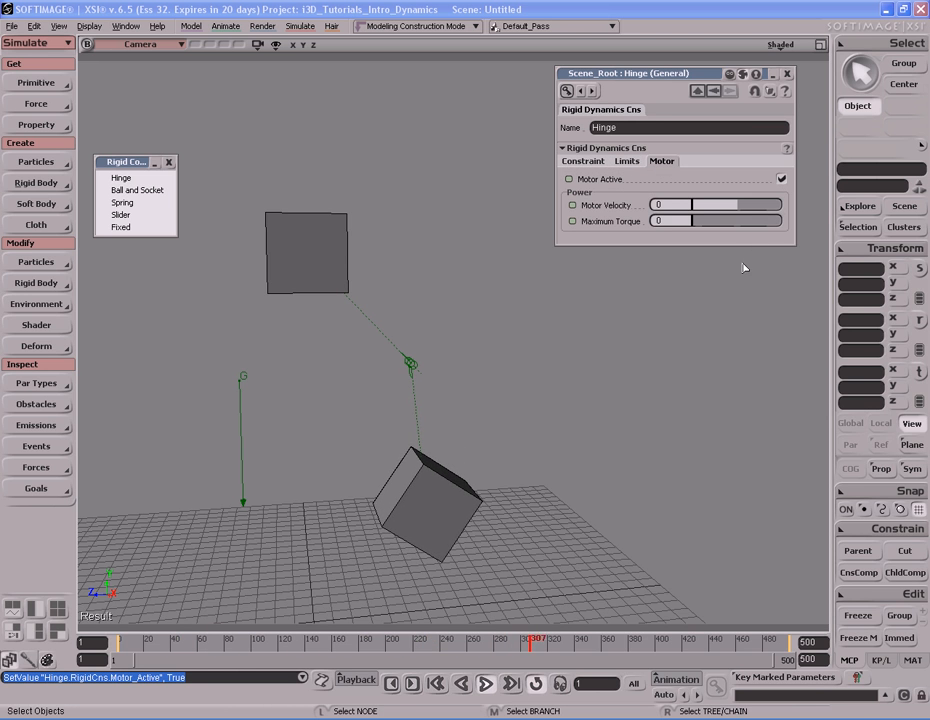
click(741, 206)
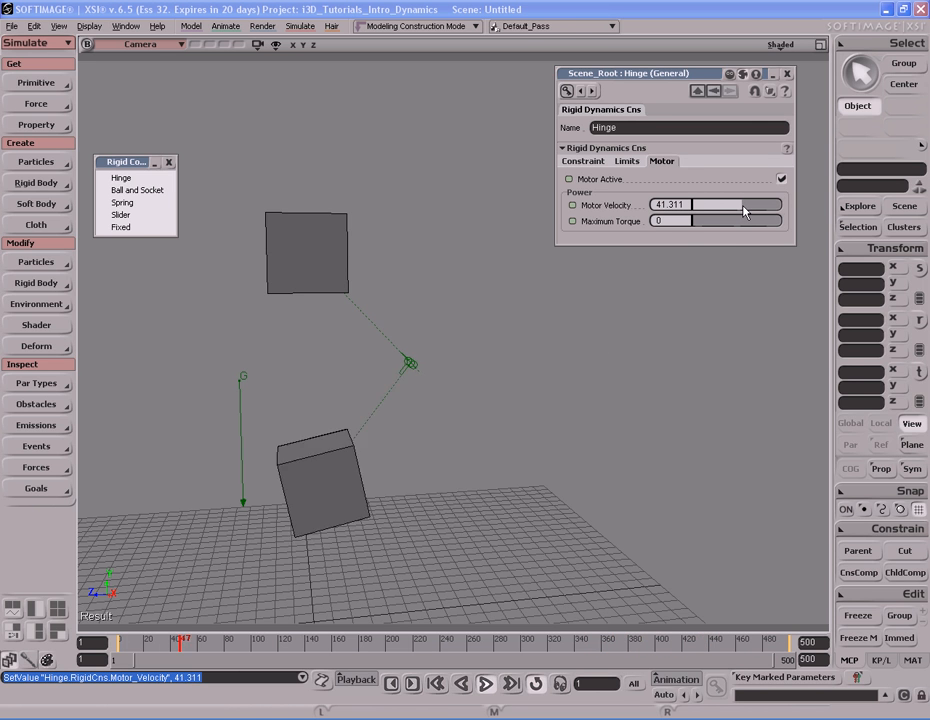
click(716, 221)
click(730, 221)
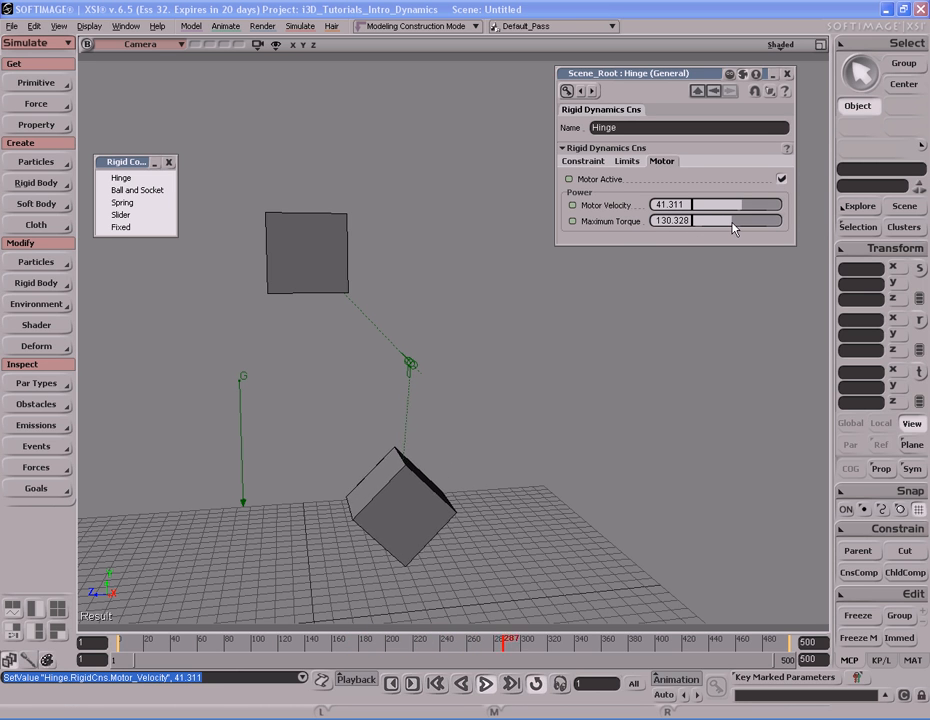
drag(749, 208, 758, 208)
click(746, 222)
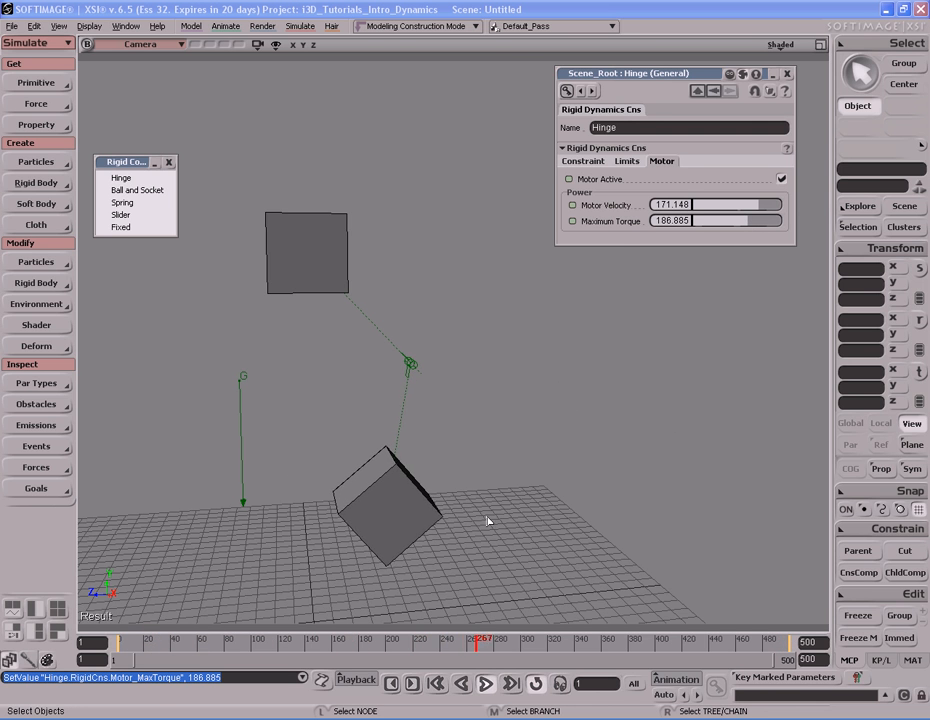
Set the hinge's Damping to 6 and lower its Spring strength to about 16.39
click(592, 163)
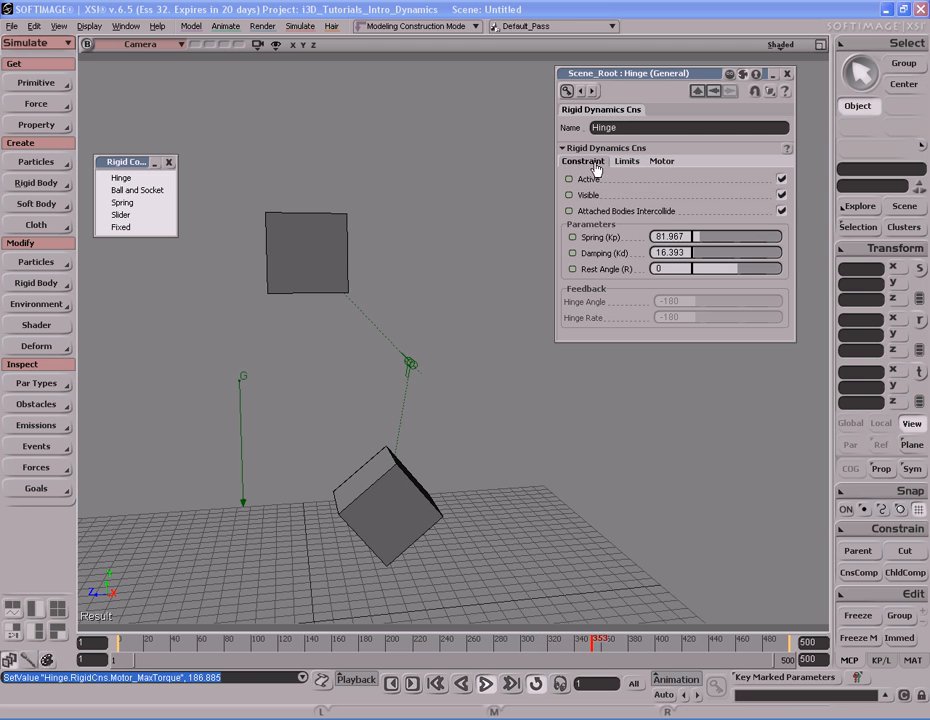
click(687, 253)
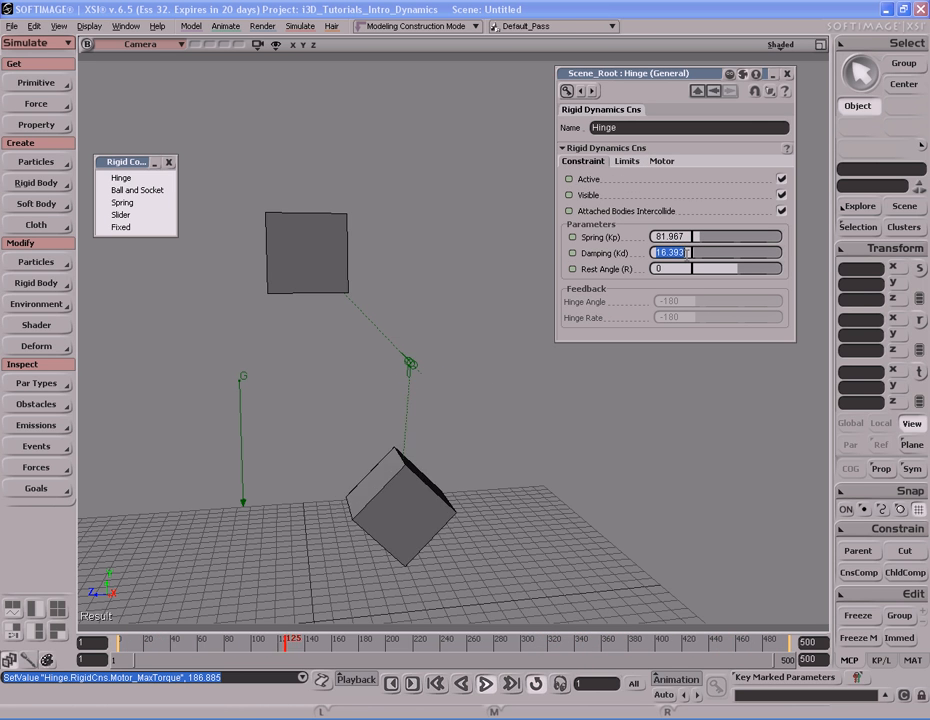
text(6)
key(Return)
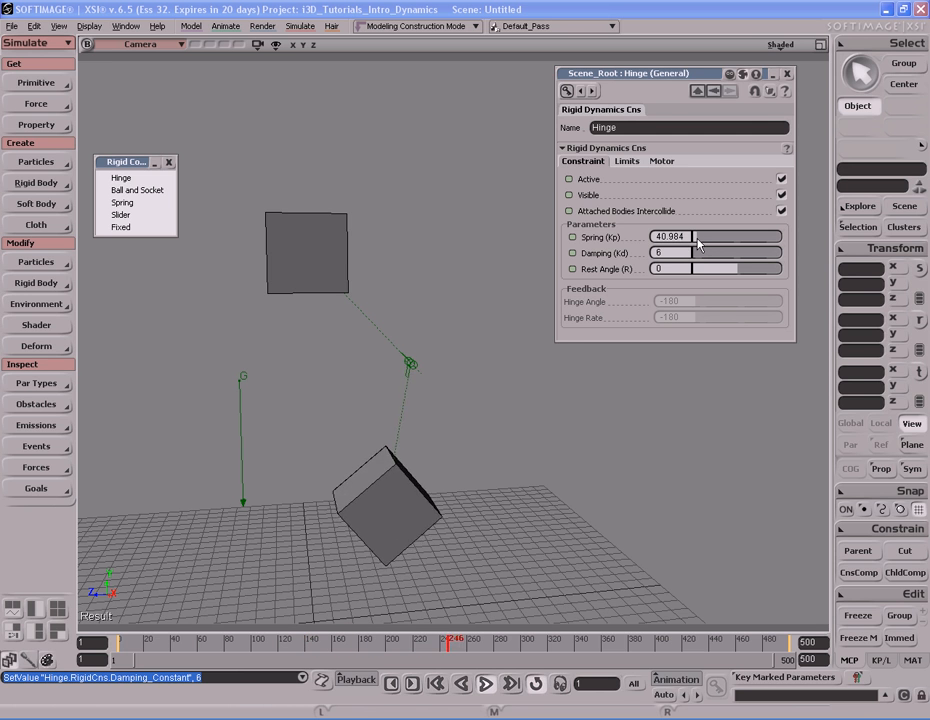
drag(697, 238, 695, 238)
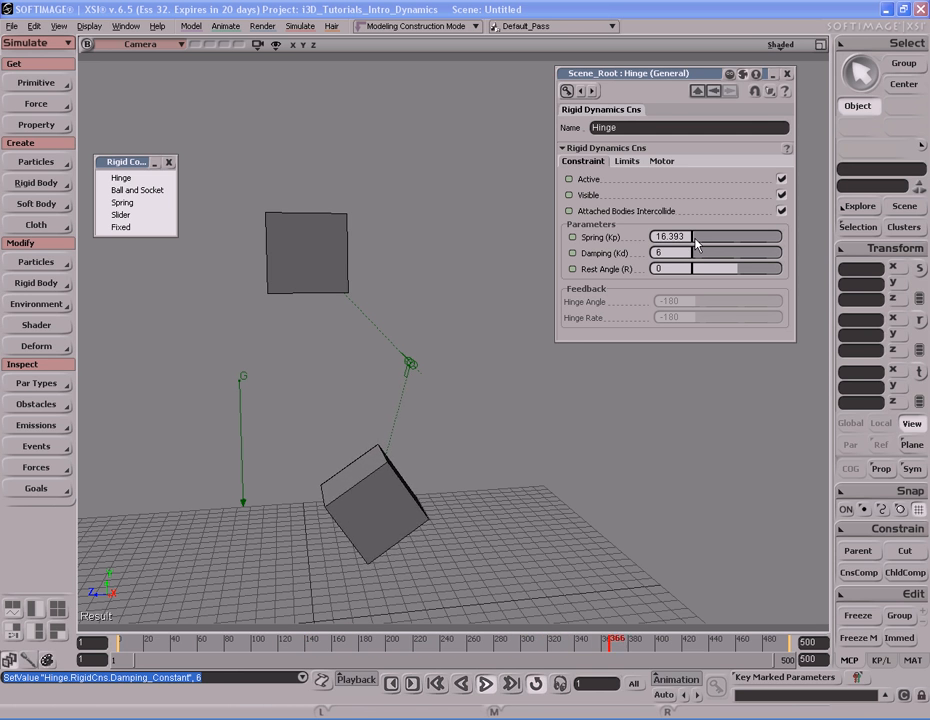
Increase the hinge's Motor Velocity to about 283.28 and Maximum Torque to about 238.53, and stop the playback
click(664, 161)
mouse_move(760, 206)
mouse_down()
mouse_move(776, 208)
mouse_move(765, 224)
mouse_up()
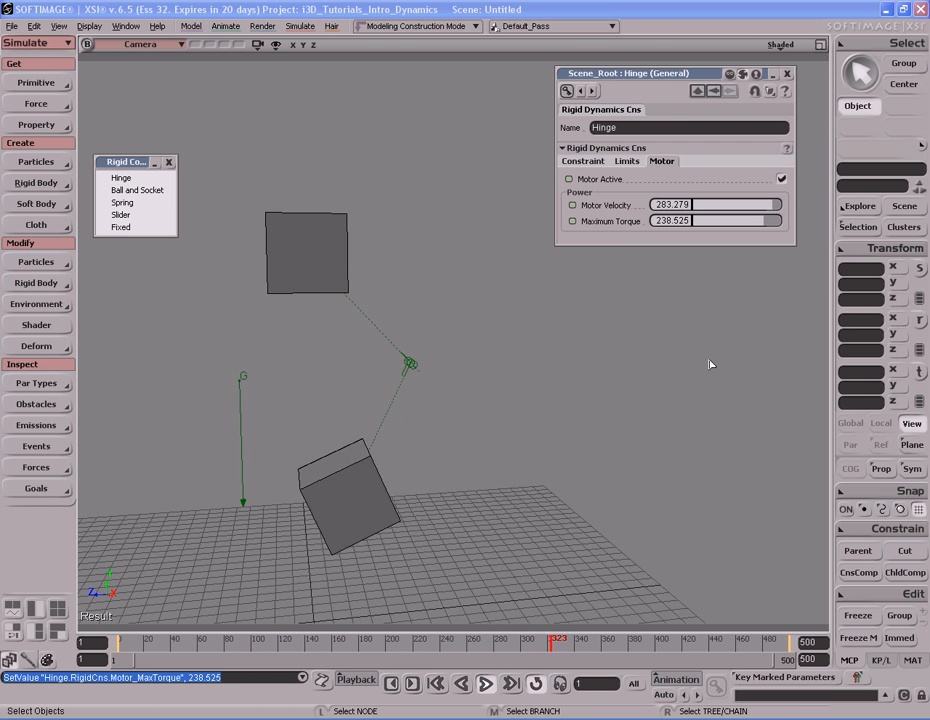
key(Escape)
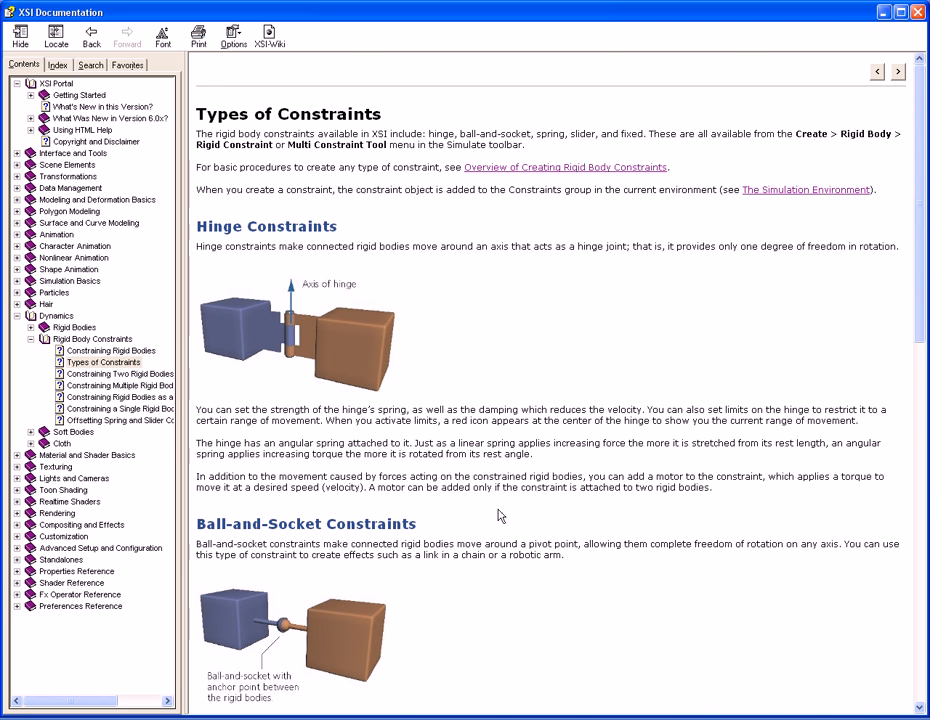
Review the Types of Constraints page in the XSI documentation and the Rigid Body Constraints topic under Dynamics
scroll(517, 512, down, 15)
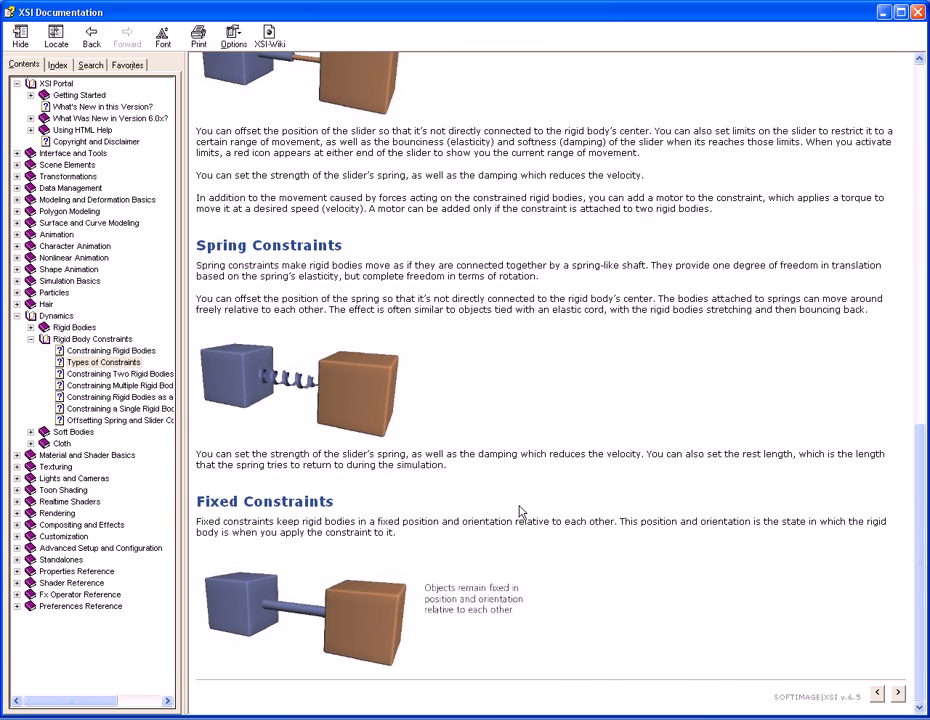
scroll(519, 512, up, 15)
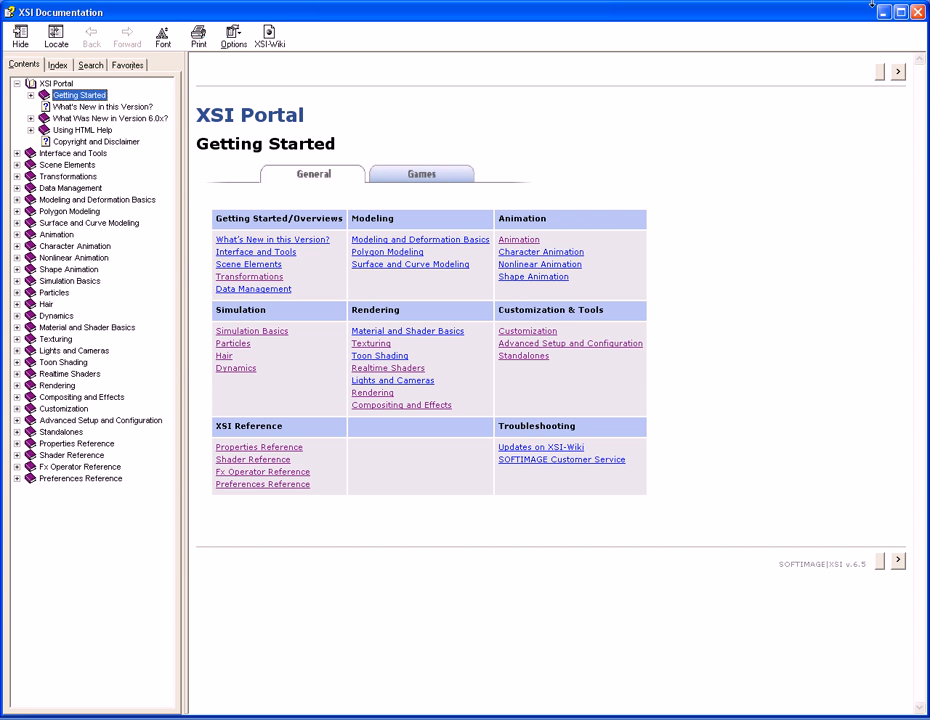
click(915, 17)
click(57, 316)
click(81, 340)
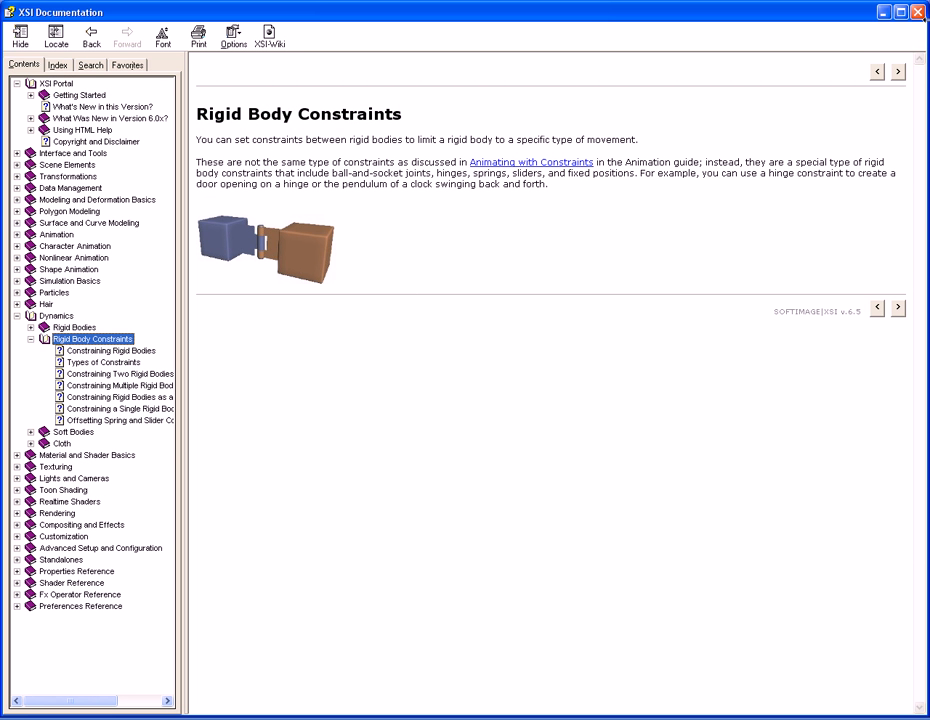
click(918, 13)
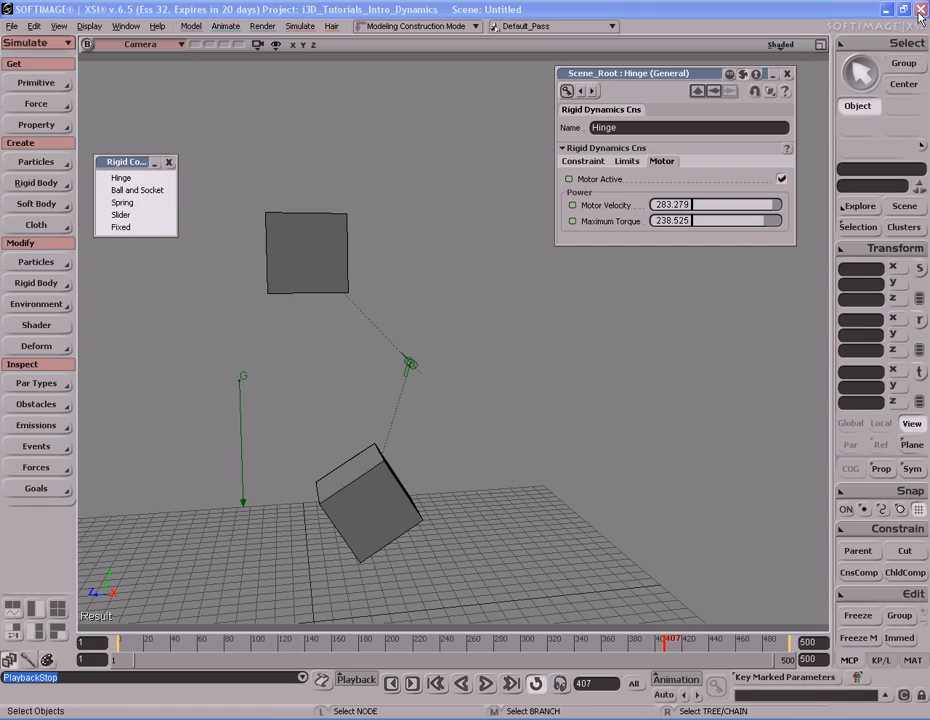
Open the Hinge Property Editor reference from the hinge's properties and read its parameter descriptions
click(786, 148)
scroll(617, 419, down, 10)
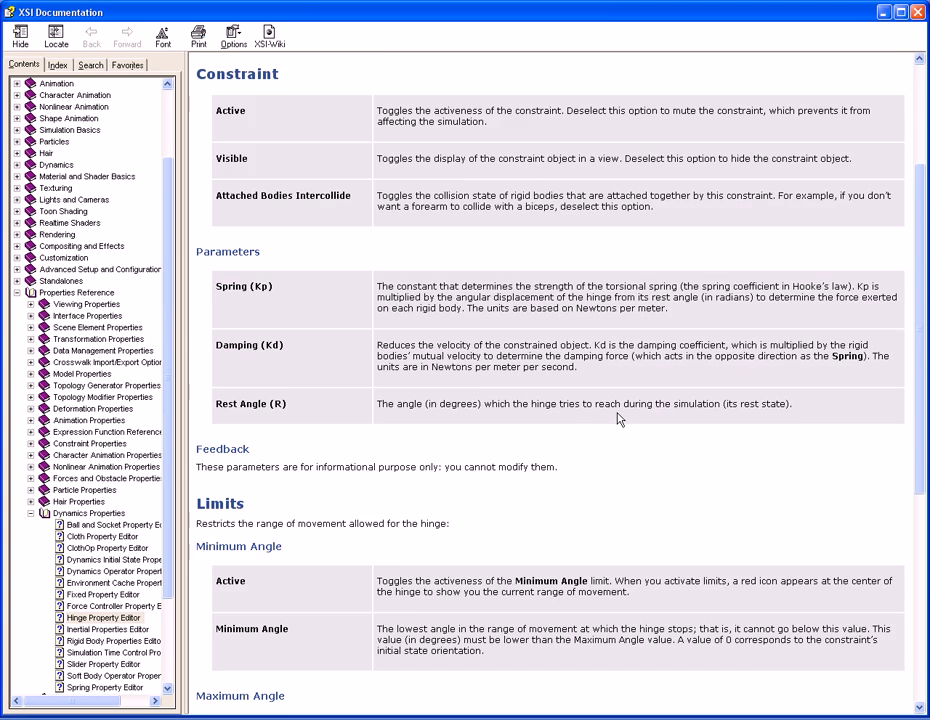
scroll(617, 419, down, 1)
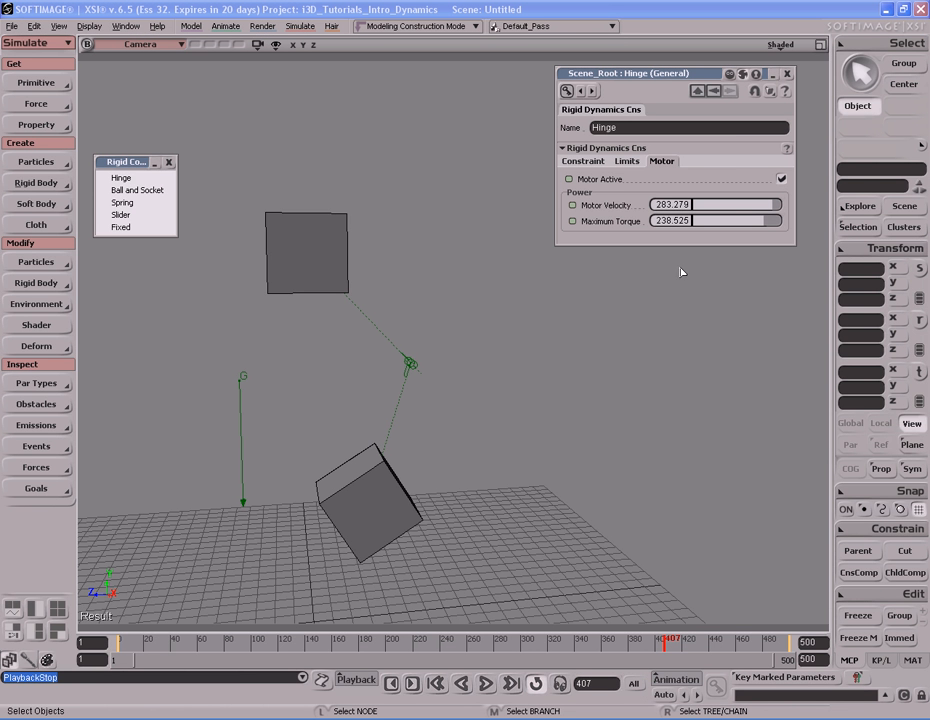
Reset the hinge's Motor Velocity and Maximum Torque to 0 and deactivate the motor
click(680, 204)
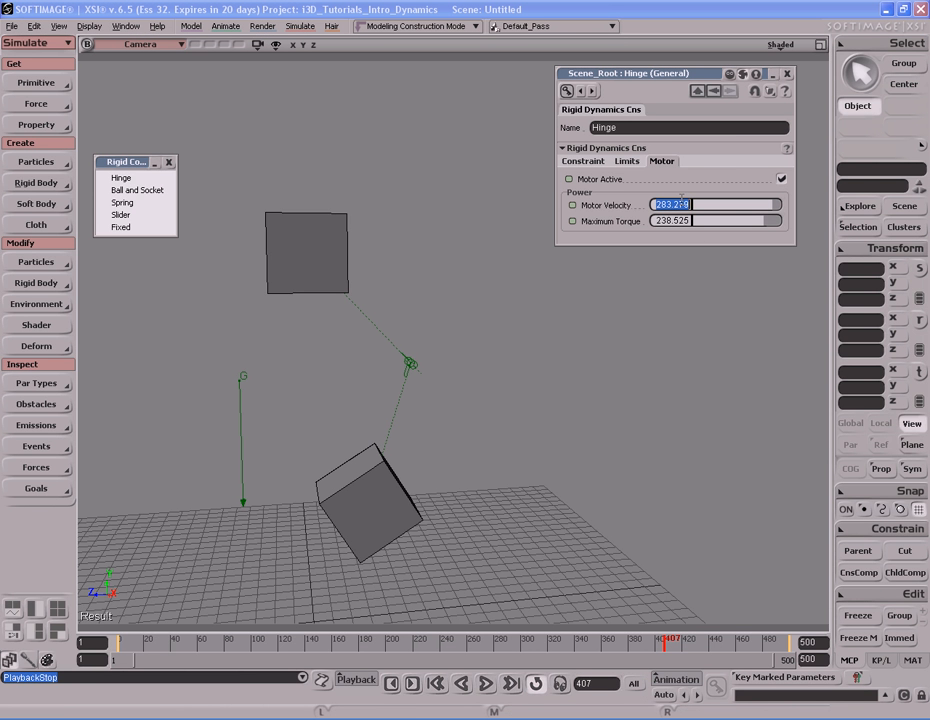
text(0)
key(Tab)
text(0)
key(Return)
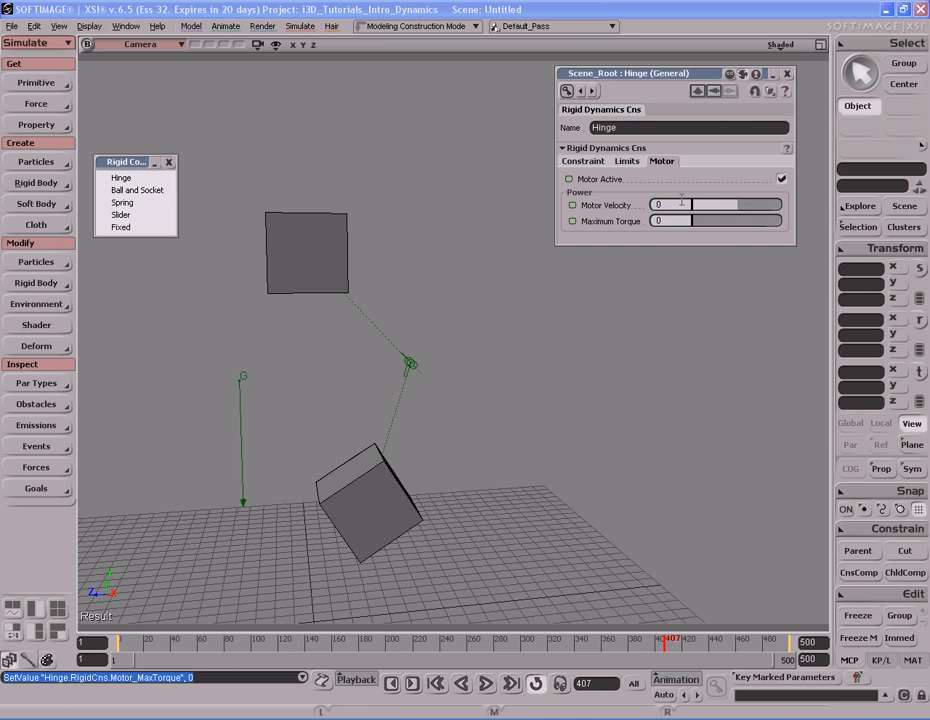
click(780, 179)
Check the hinge's constraint and limit settings and return the simulation to the first frame
click(582, 161)
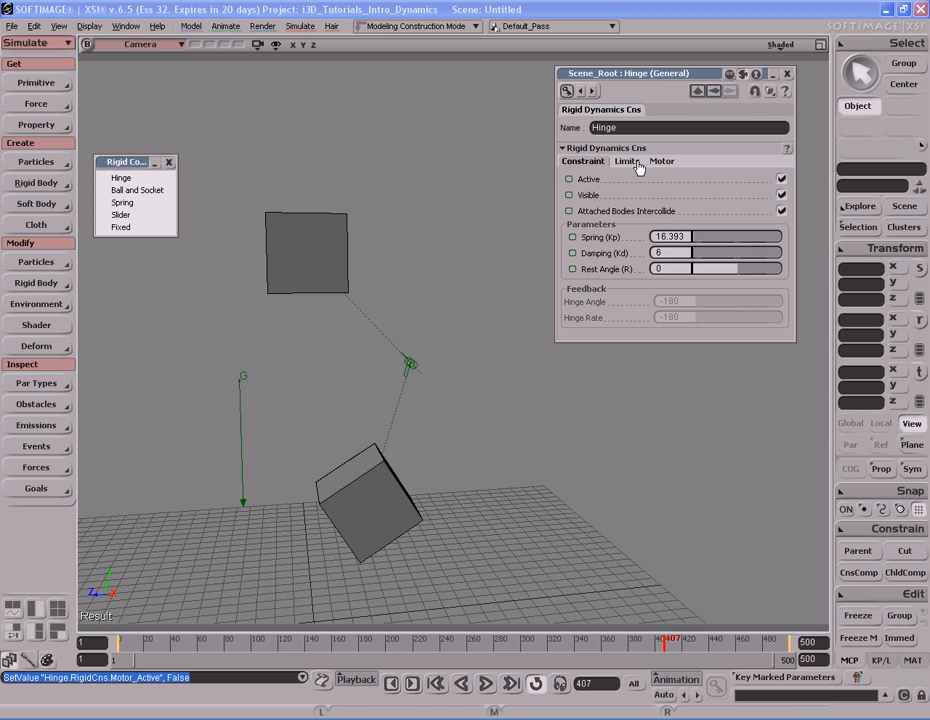
click(627, 161)
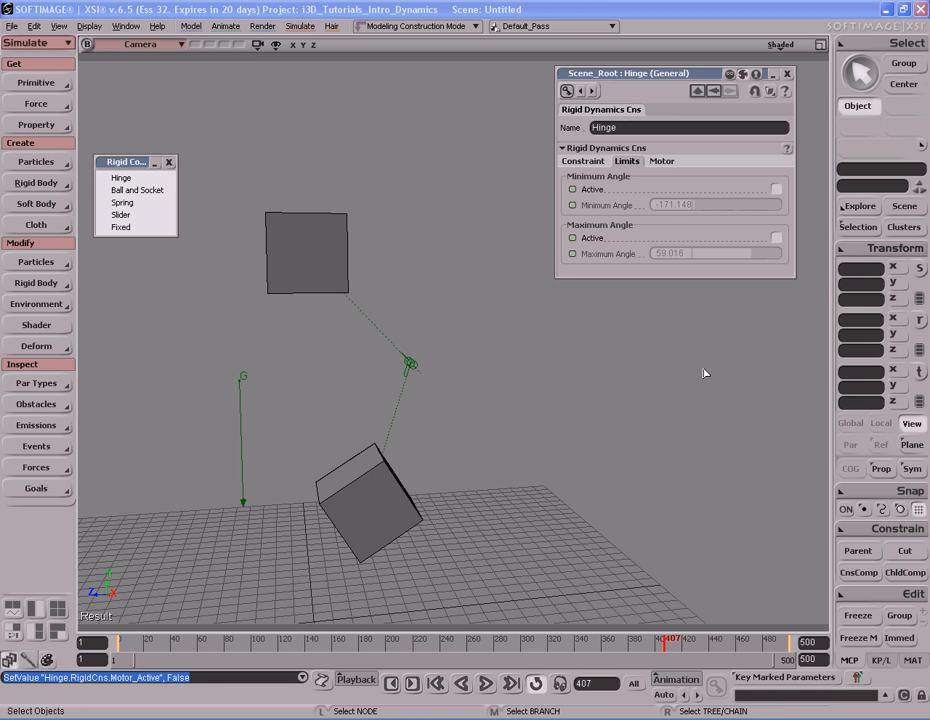
key(shift+comma)
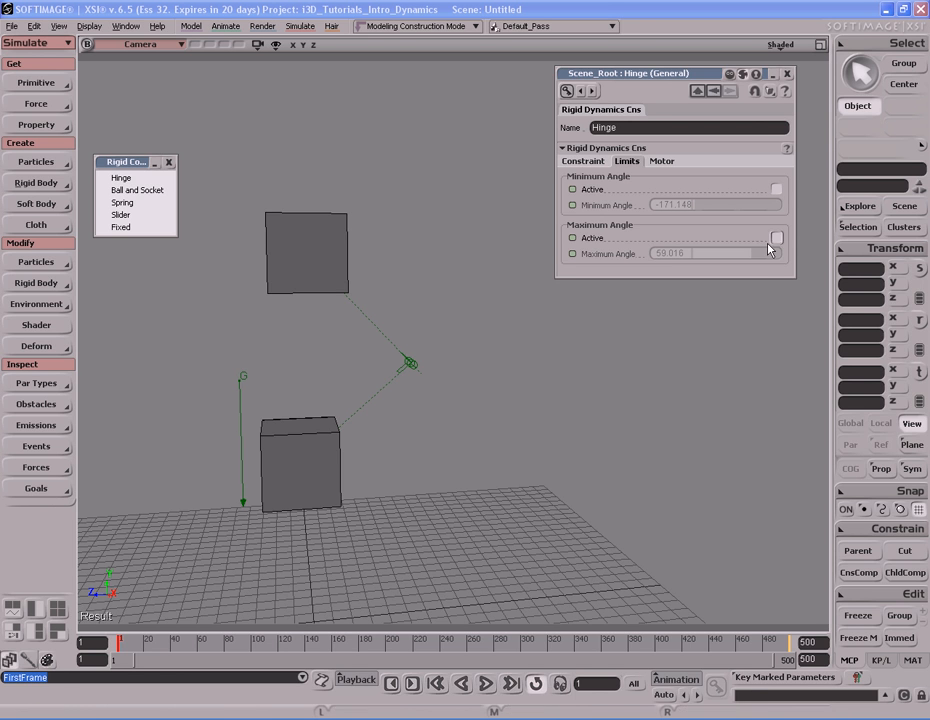
Try the hinge's motor with a velocity of about 265.57 and torque of about 164.75, and deactivate it again
click(660, 162)
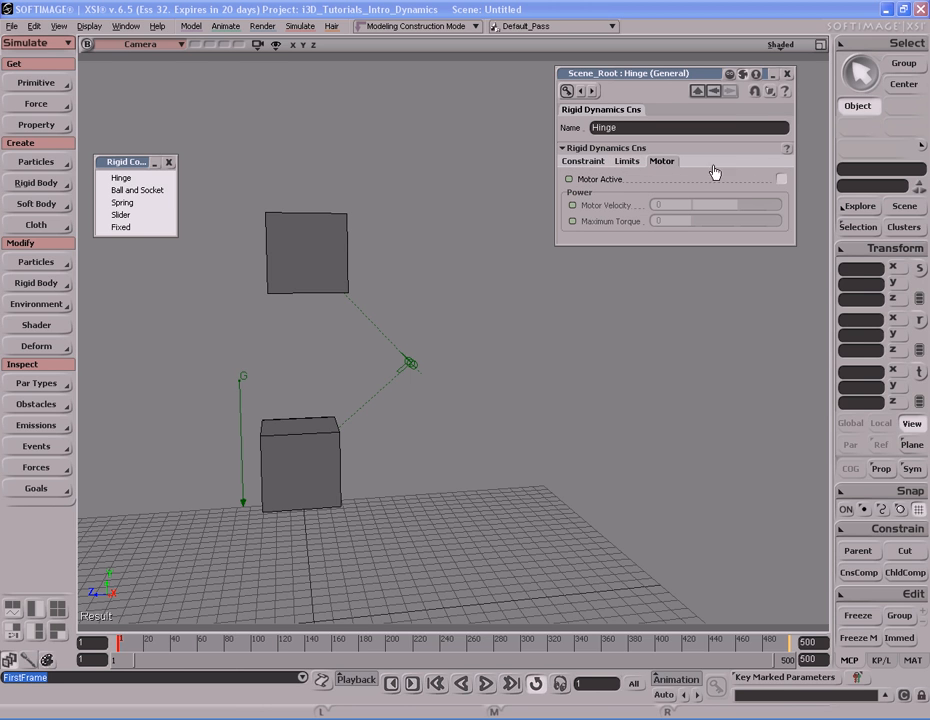
click(781, 180)
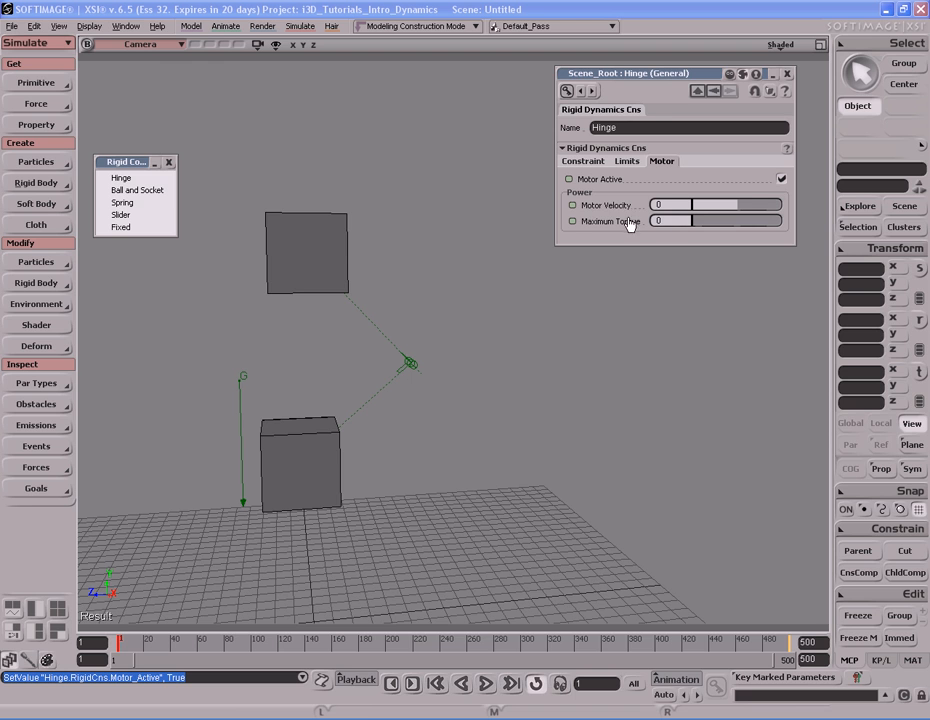
drag(732, 206, 764, 207)
drag(703, 225, 741, 228)
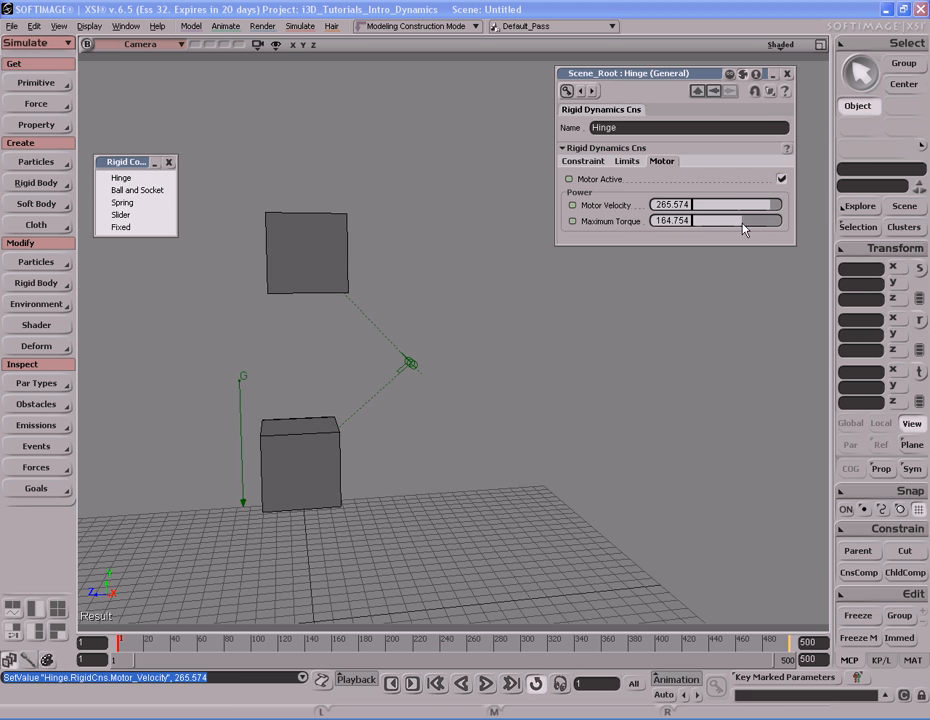
click(782, 180)
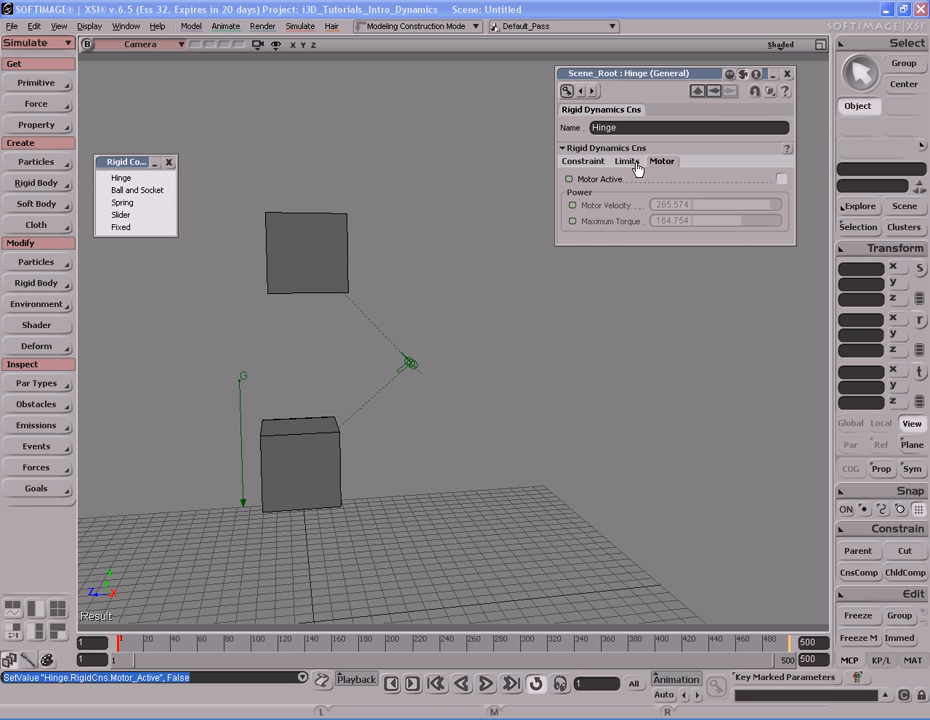
Close the hinge's properties and delete the hinge constraint from the scene
click(590, 163)
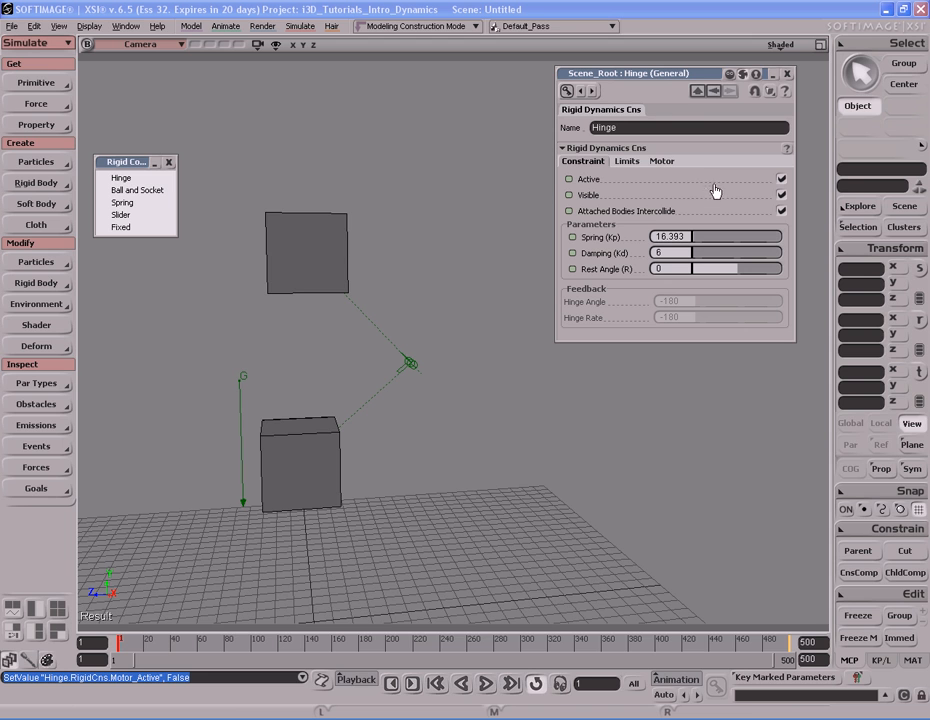
click(787, 74)
drag(452, 326, 400, 402)
key(Delete)
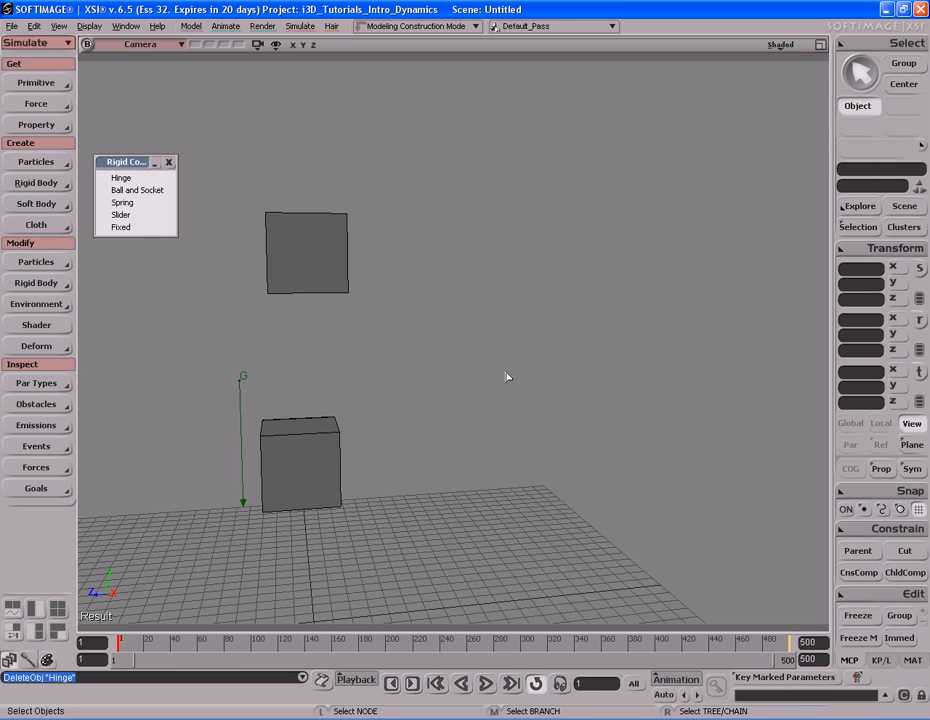
Create a Spring rigid constraint between the two cubes and attach it to both of them
click(152, 204)
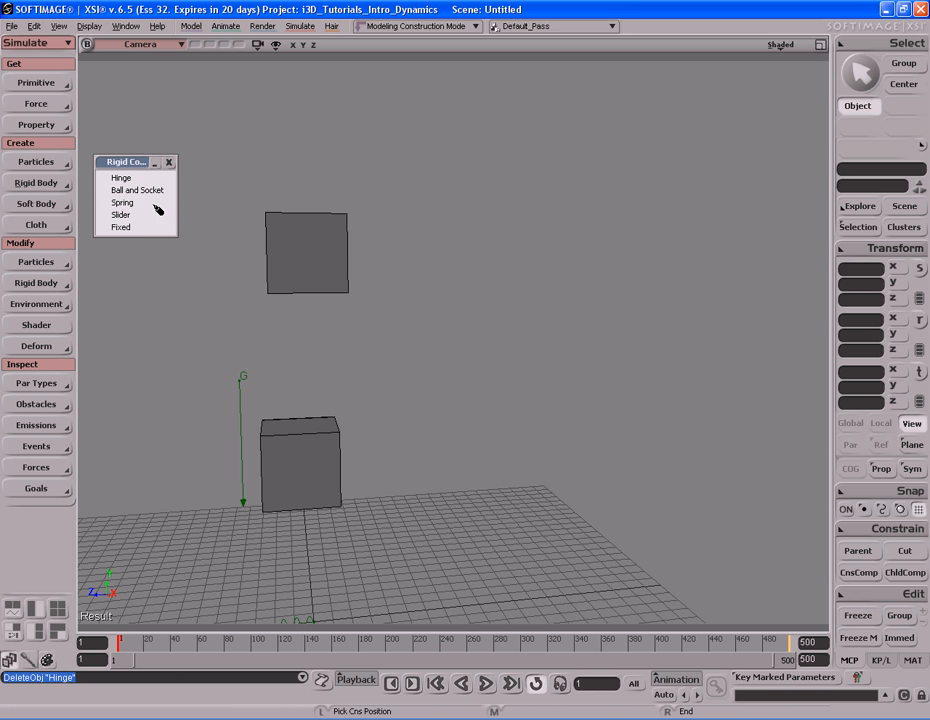
click(308, 358)
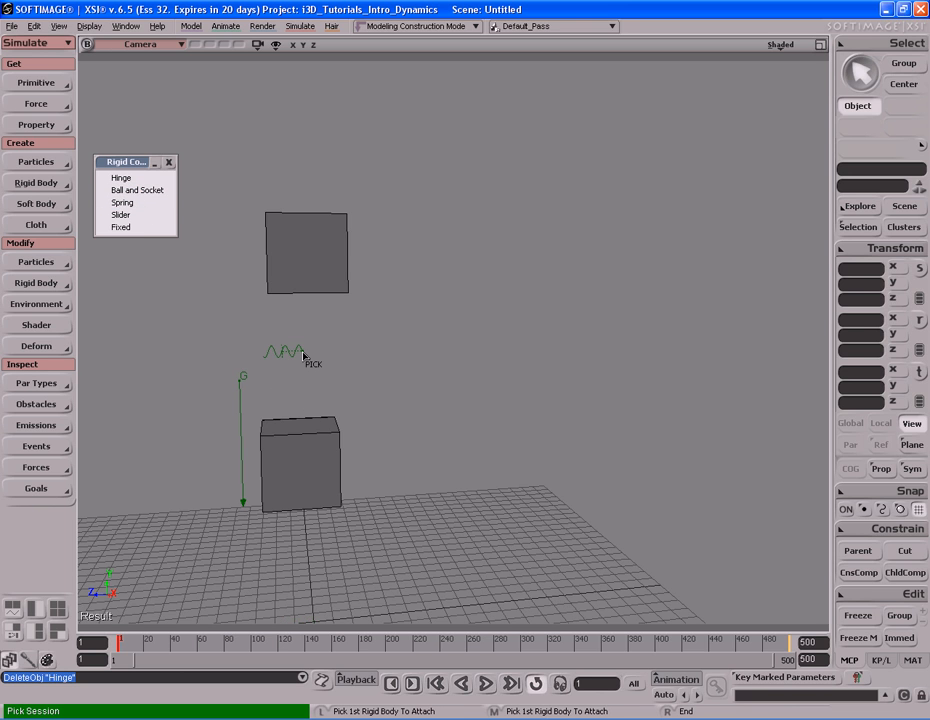
click(319, 459)
click(319, 459)
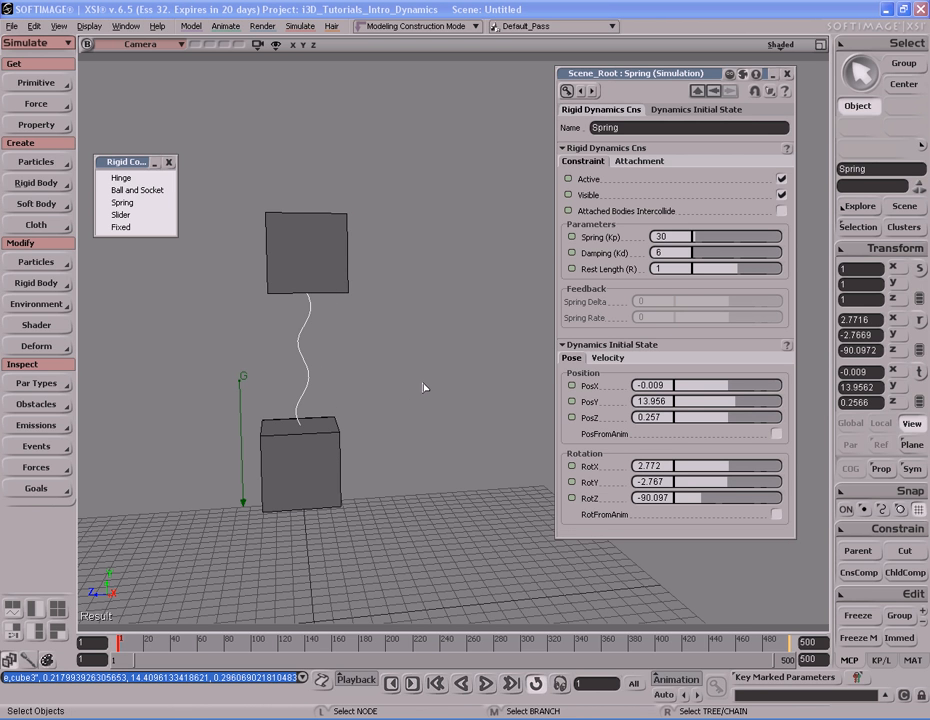
Close the spring's properties and play the simulation of the spring-connected cubes from an angled view
key(s)
right_drag(402, 453, 386, 424)
middle_drag(374, 423, 329, 419)
drag(415, 405, 426, 389)
right_drag(426, 389, 444, 382)
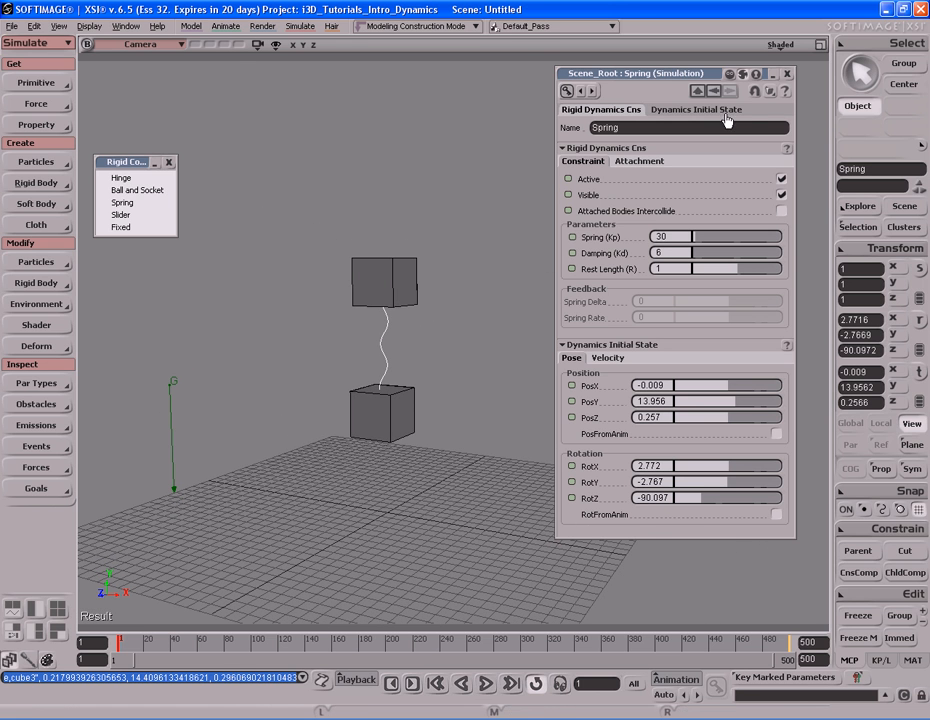
click(786, 75)
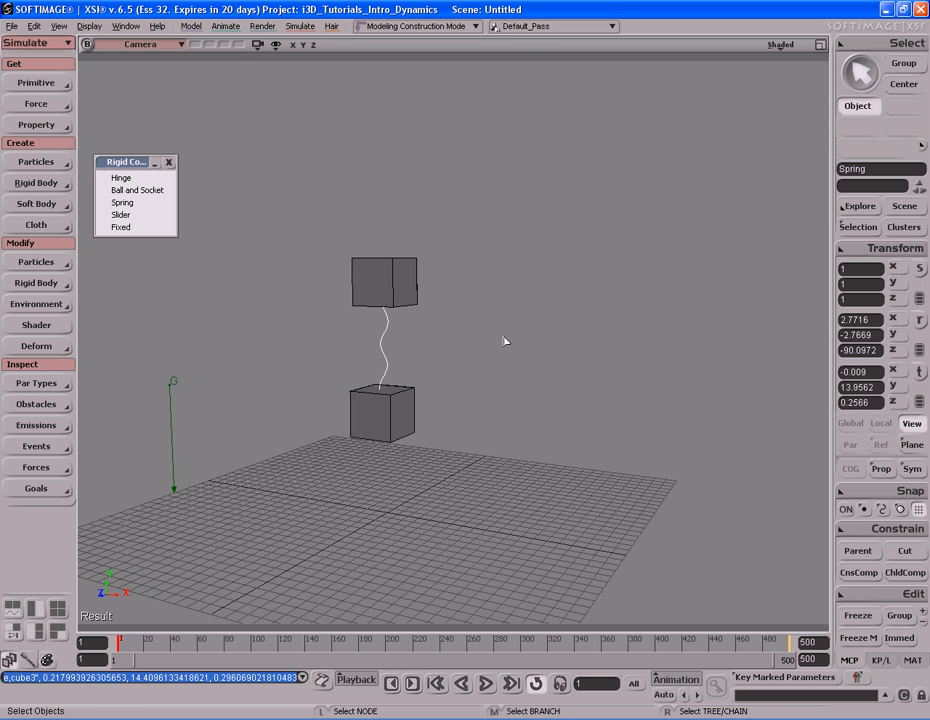
key(F4)
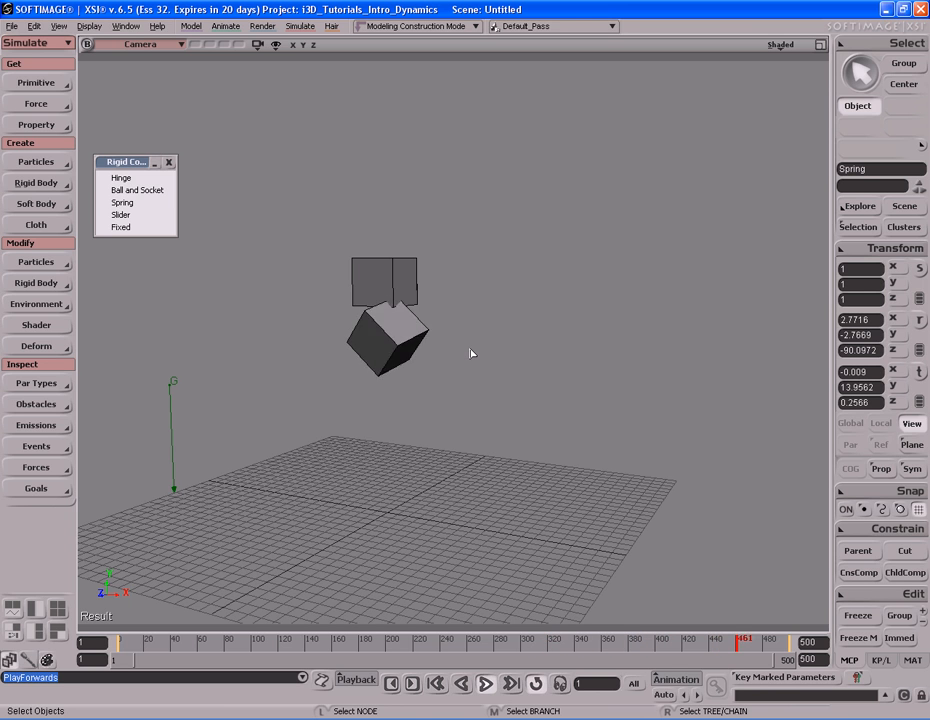
Enable Attached Bodies Intercollide in the spring's constraint properties and replay the simulation from the first frame
key(Up)
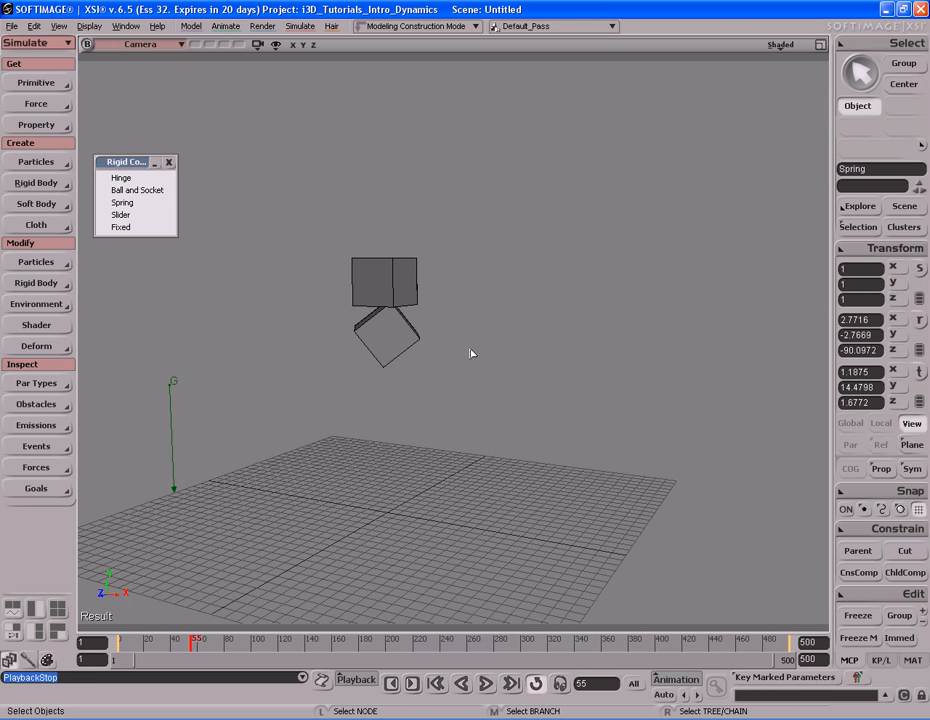
key(Home)
click(385, 340)
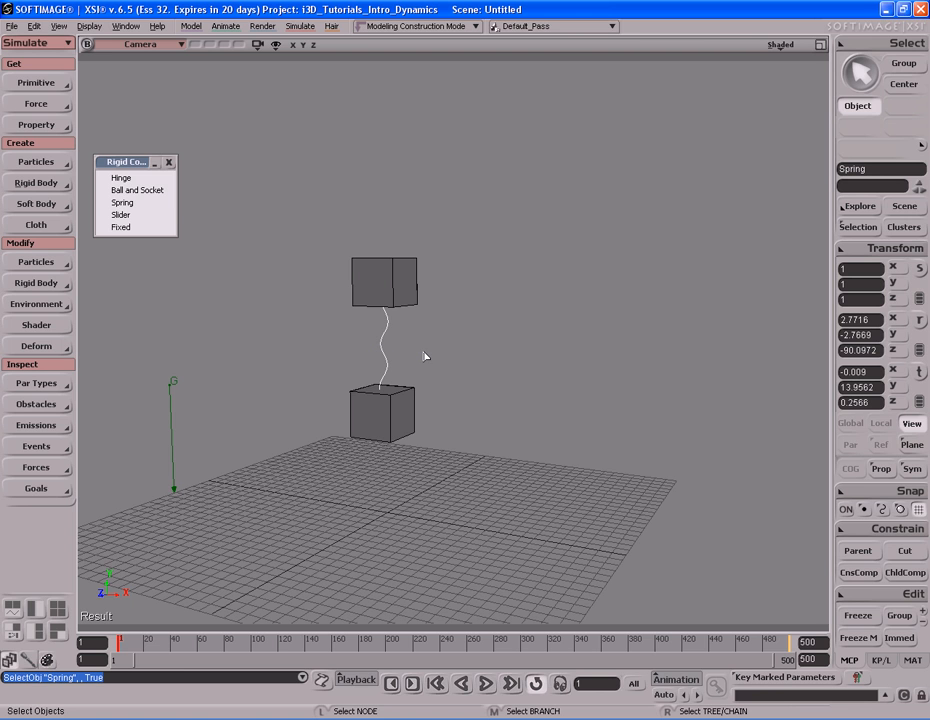
key(Return)
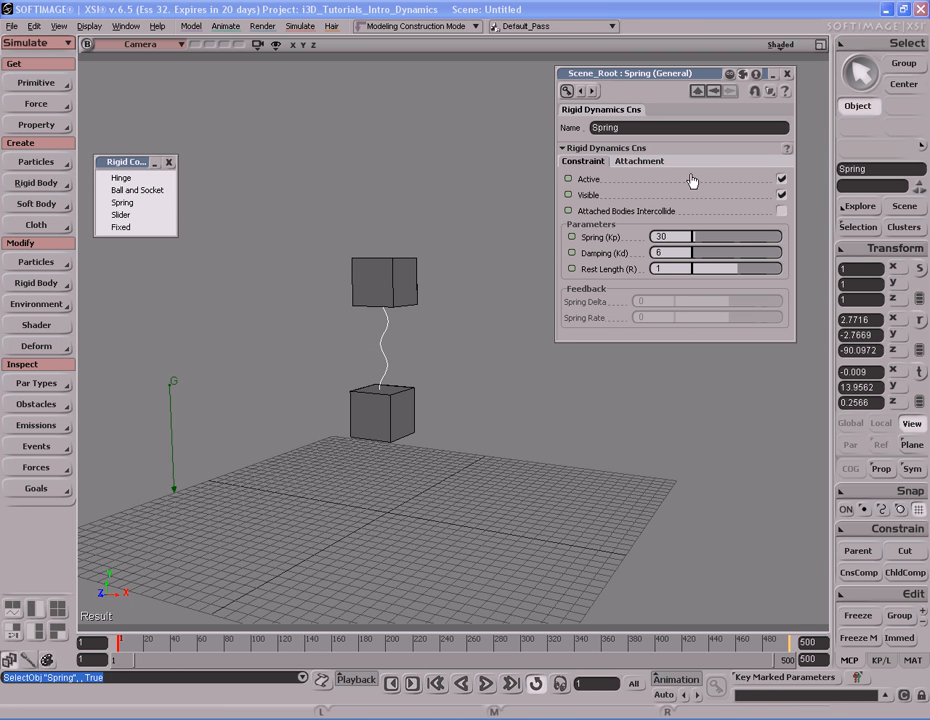
click(782, 212)
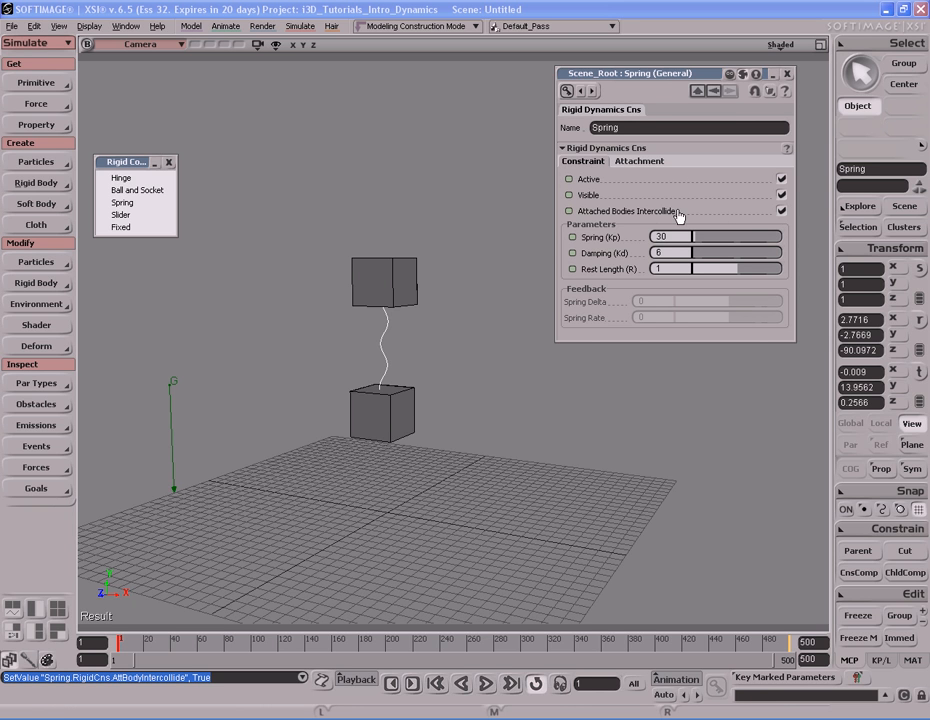
key(Up)
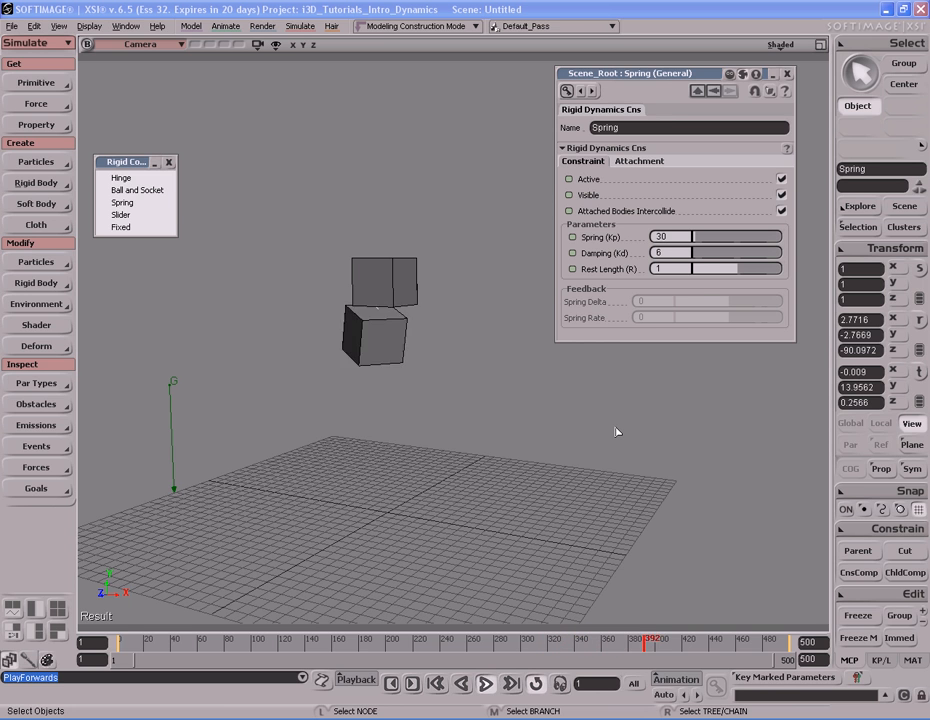
key(Home)
key(period)
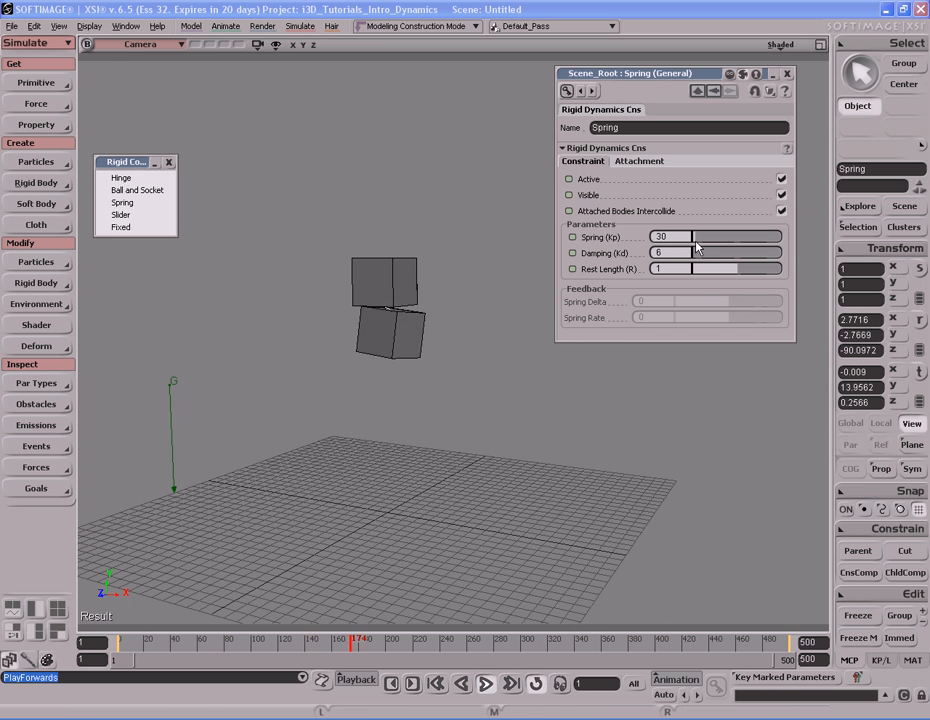
Try the spring with a Spring (Kp) of 139.344 and Damping (Kd) of 24.59, and replay the simulation
mouse_move(698, 240)
mouse_down()
mouse_move(706, 239)
mouse_move(700, 257)
mouse_move(712, 258)
mouse_move(697, 258)
mouse_up()
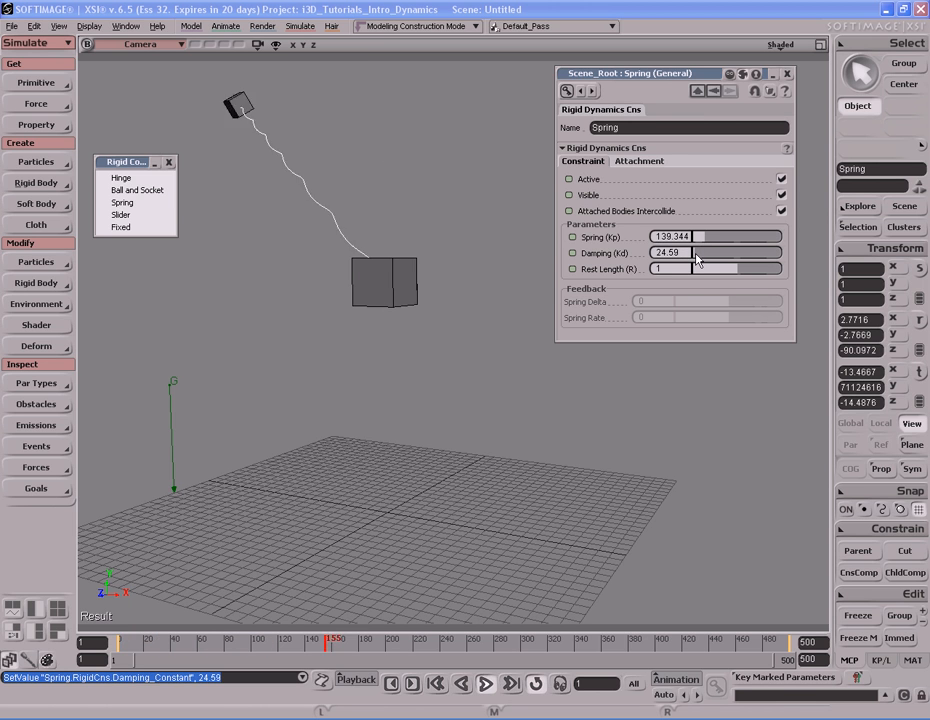
key(Home)
key(Up)
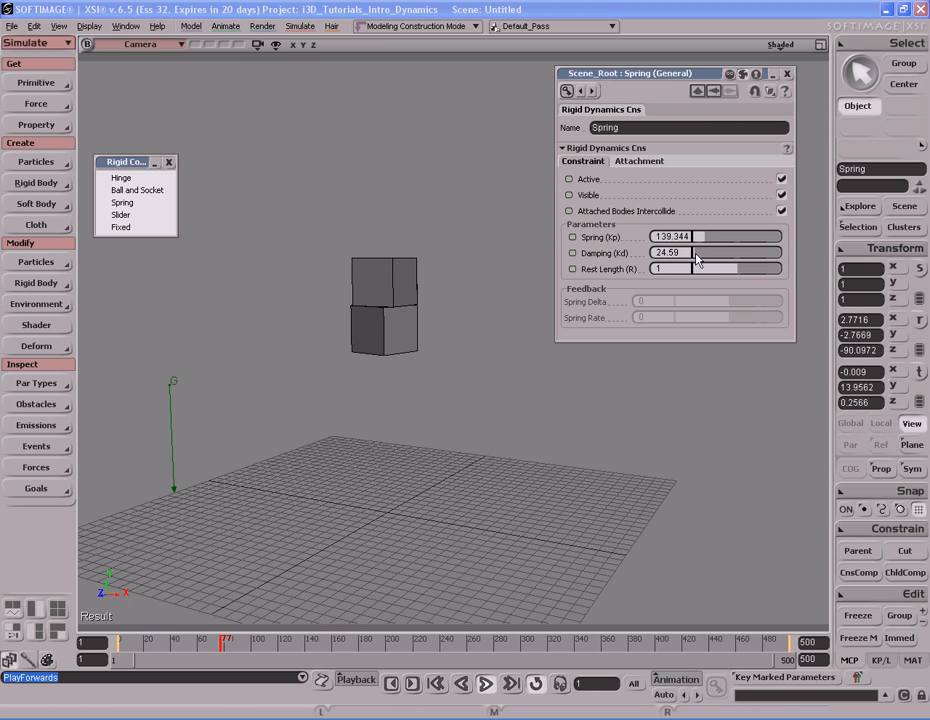
key(Home)
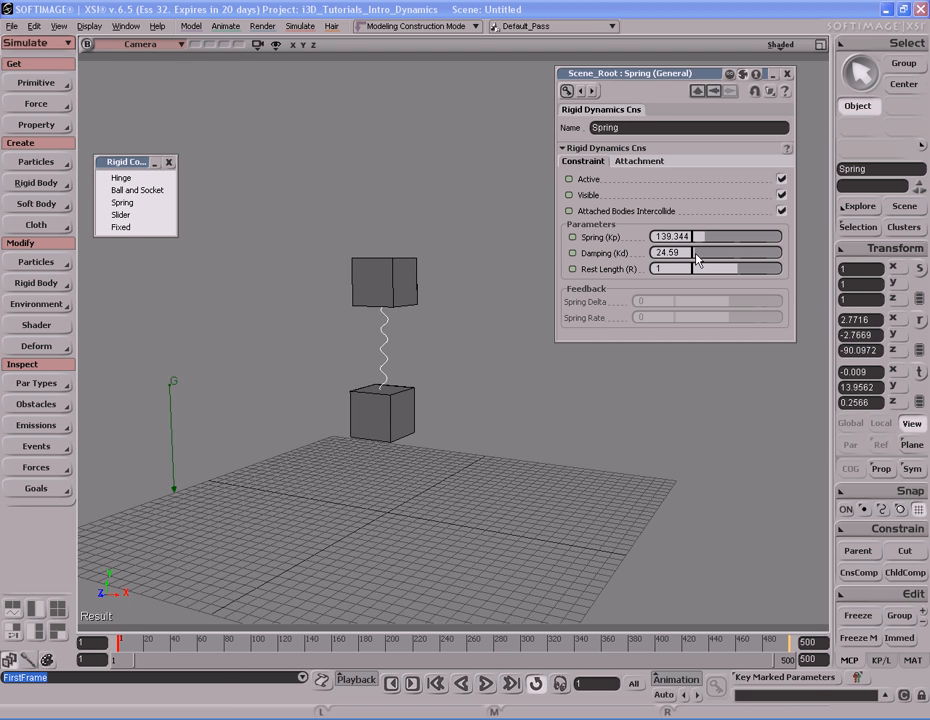
Try Damping (Kd) values of 196.721 and 49.18 on the spring, playing the simulation with each
drag(697, 258, 712, 260)
key(Return)
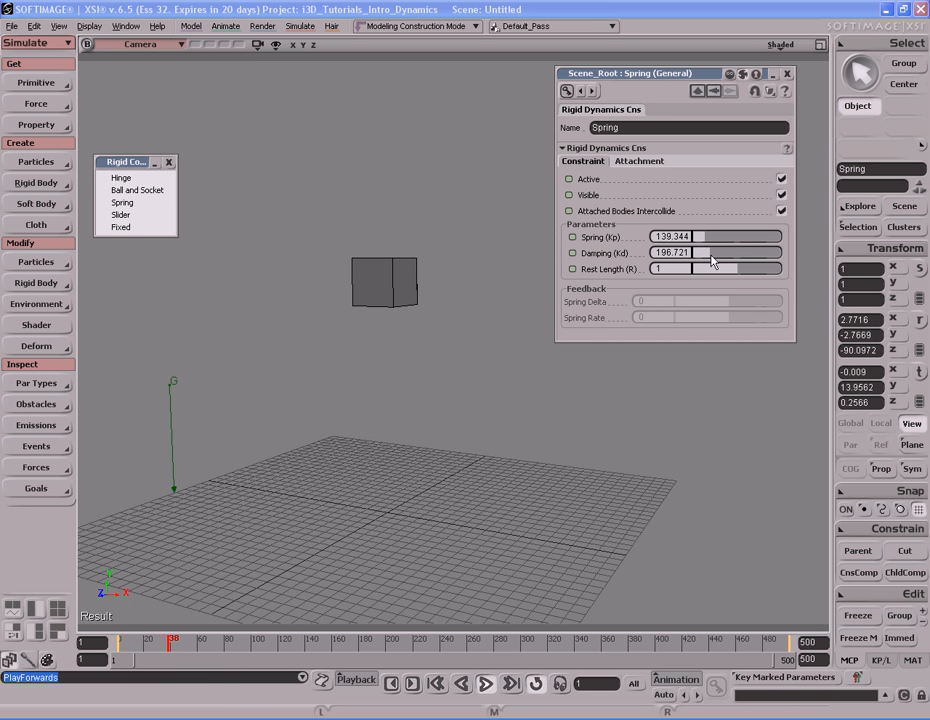
key(Home)
drag(712, 260, 697, 260)
key(Return)
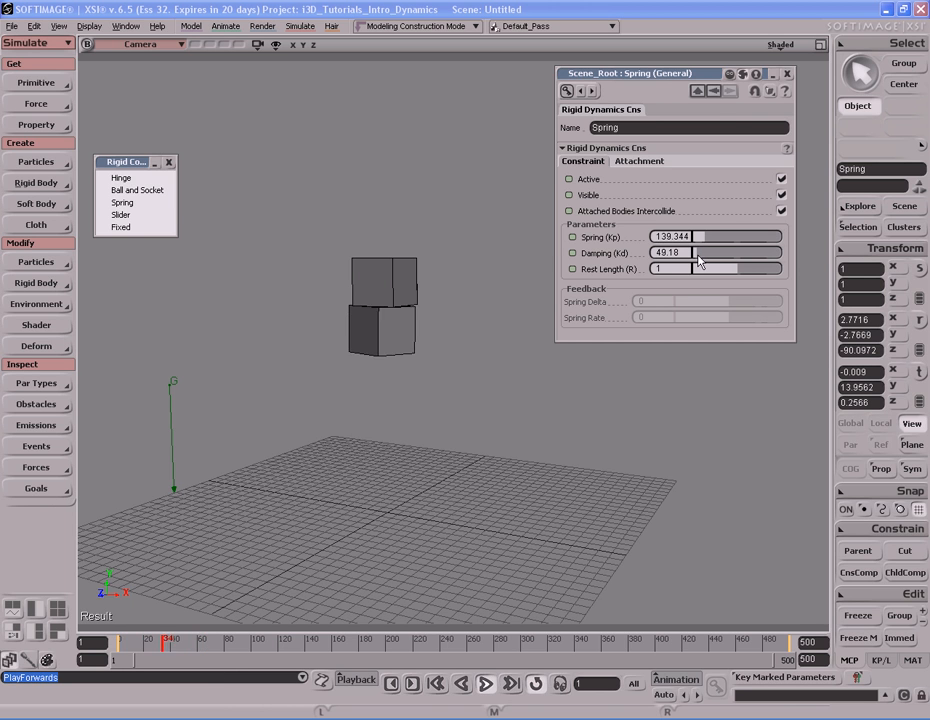
key(Escape)
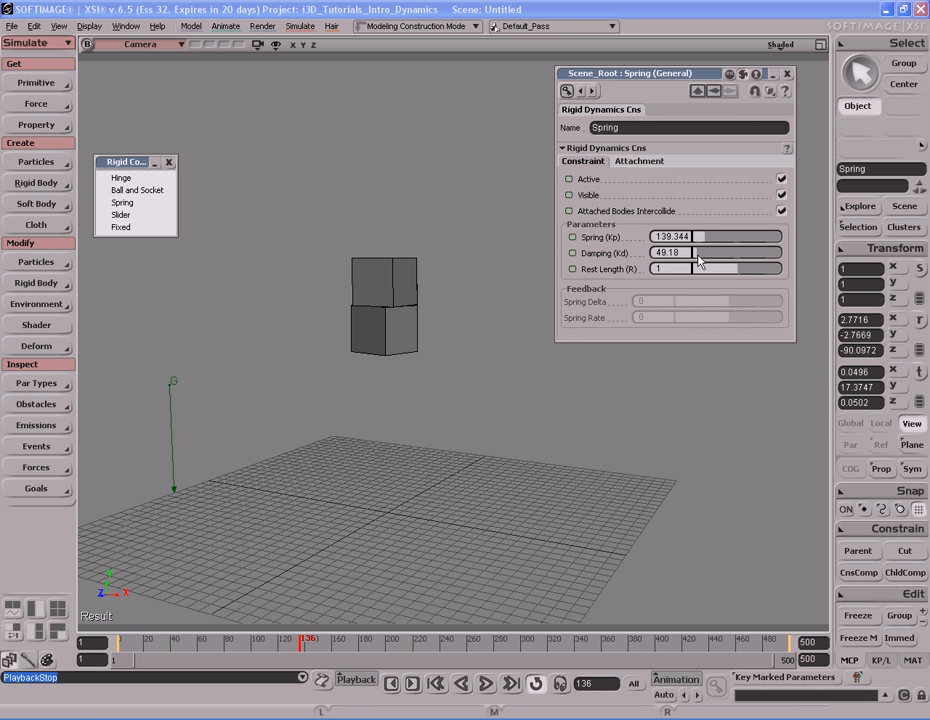
Undo the spring and damping changes and return to the first frame
key(ctrl+z)
key(ctrl+z)
key(ctrl+z)
key(ctrl+z)
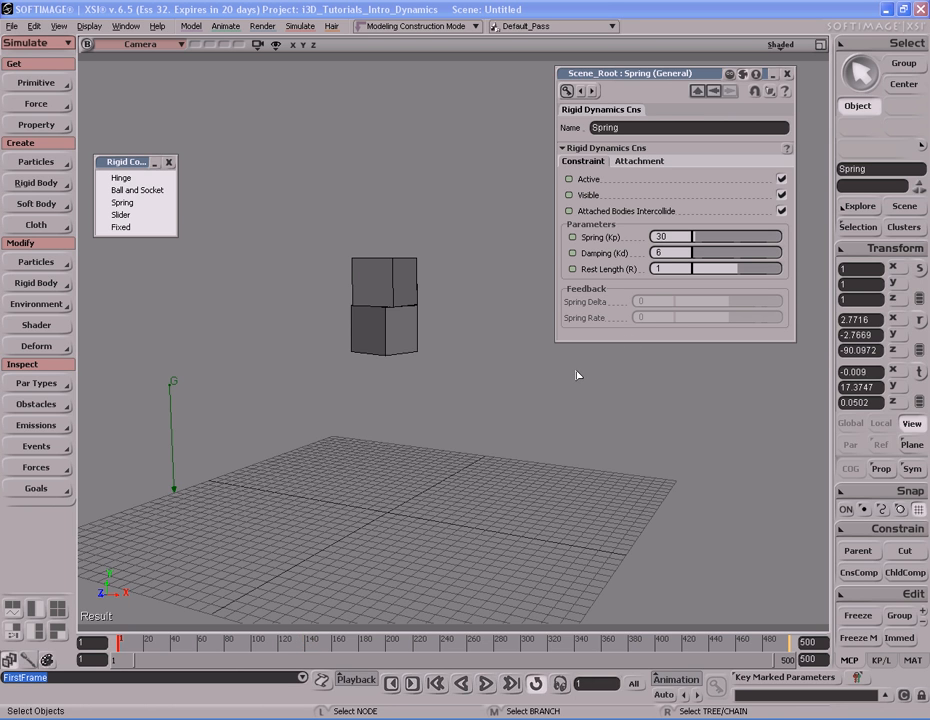
key(Home)
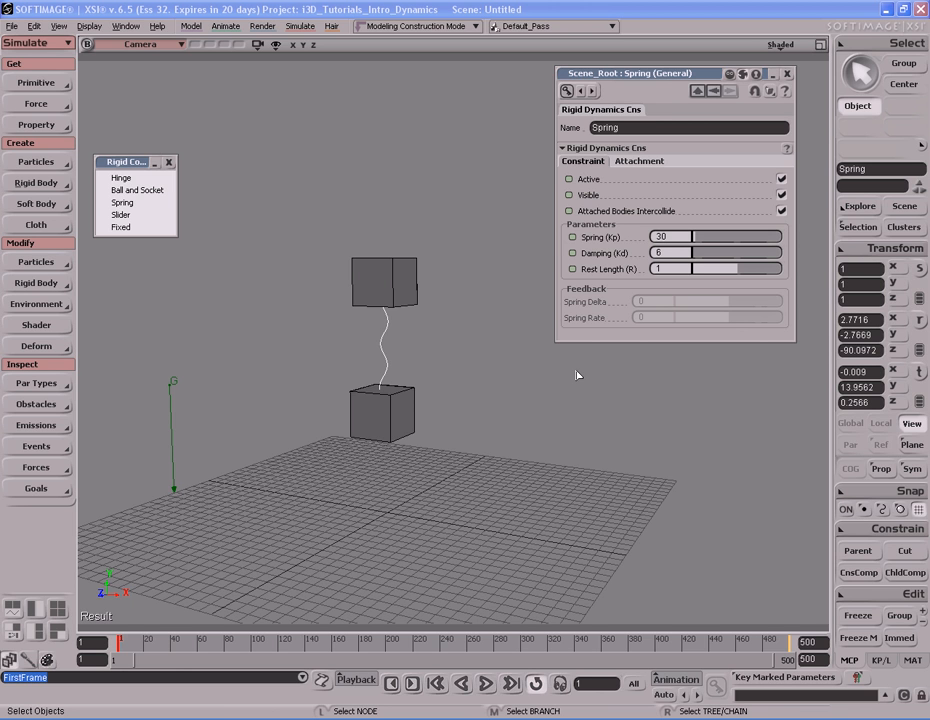
Play the simulation and review the spring's Spring (Kp), Damping (Kd) and Rest Length parameters
key(Up)
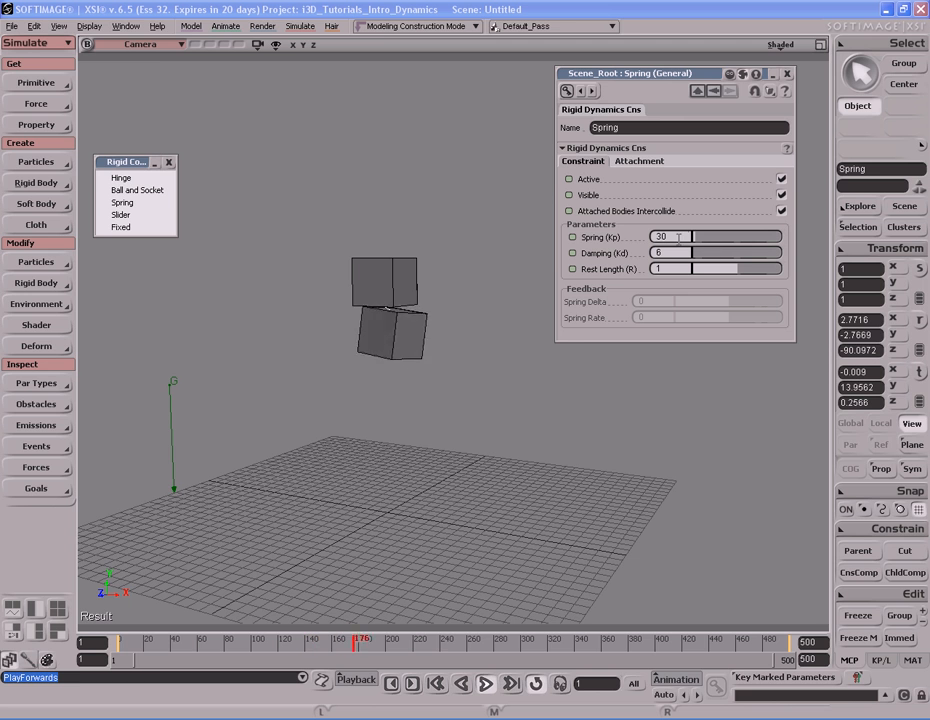
click(600, 237)
click(604, 253)
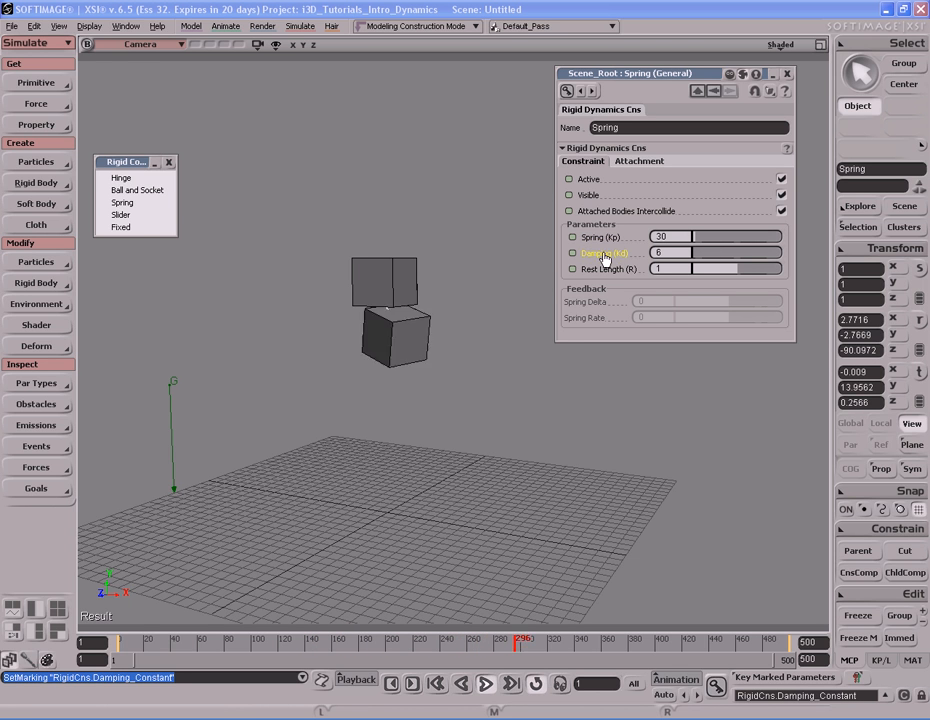
click(606, 269)
click(606, 270)
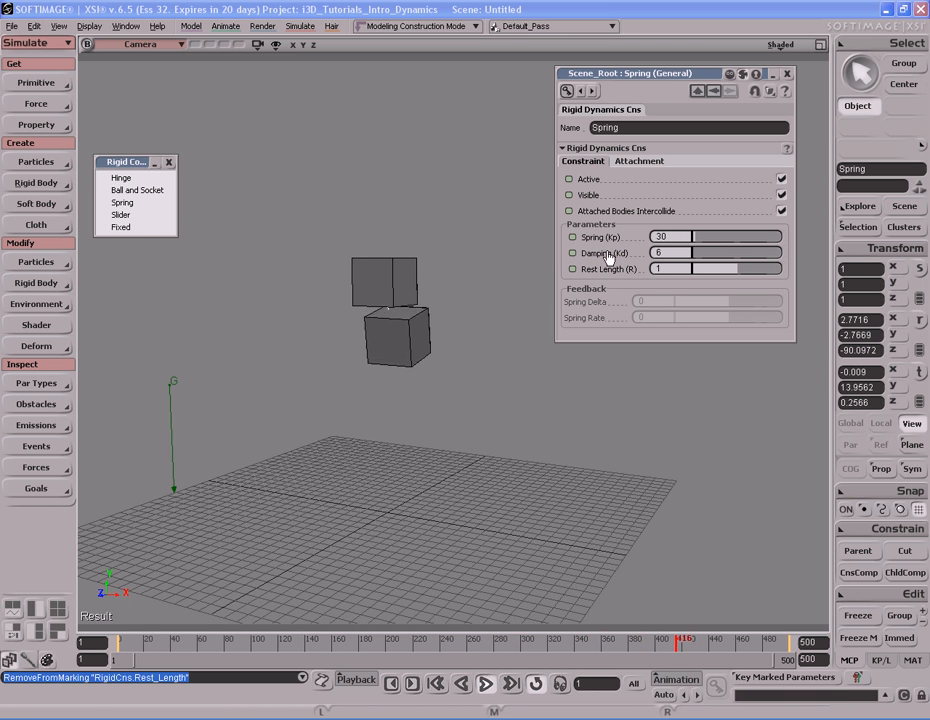
Try shifting the spring's Body B attachment along local X, including an offset of -0.884, and undo the shifts
click(637, 163)
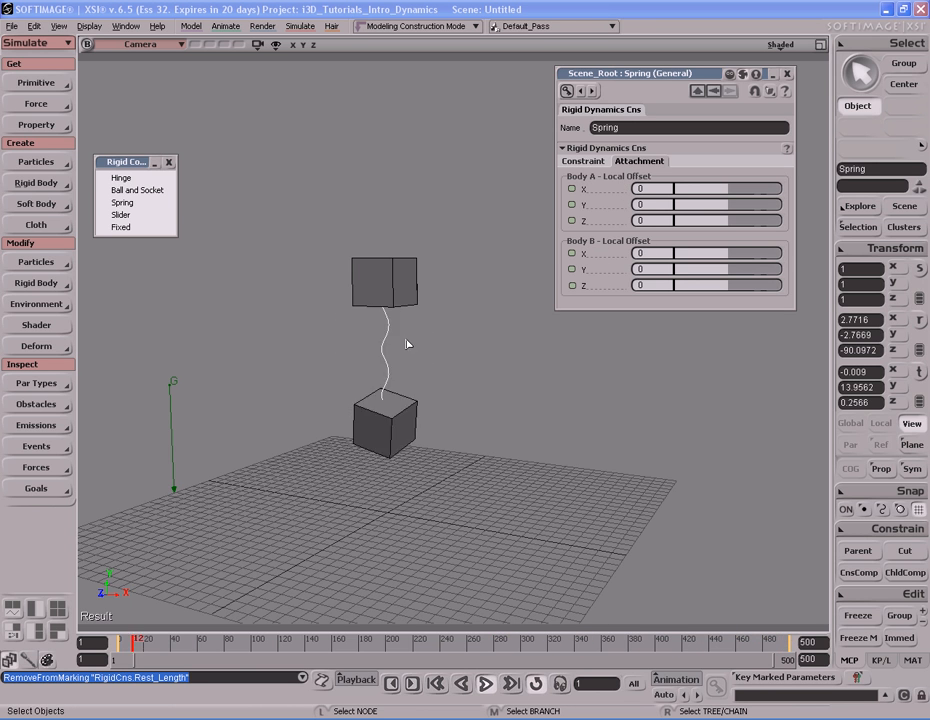
mouse_move(728, 260)
mouse_down()
mouse_move(705, 260)
mouse_move(725, 260)
mouse_up()
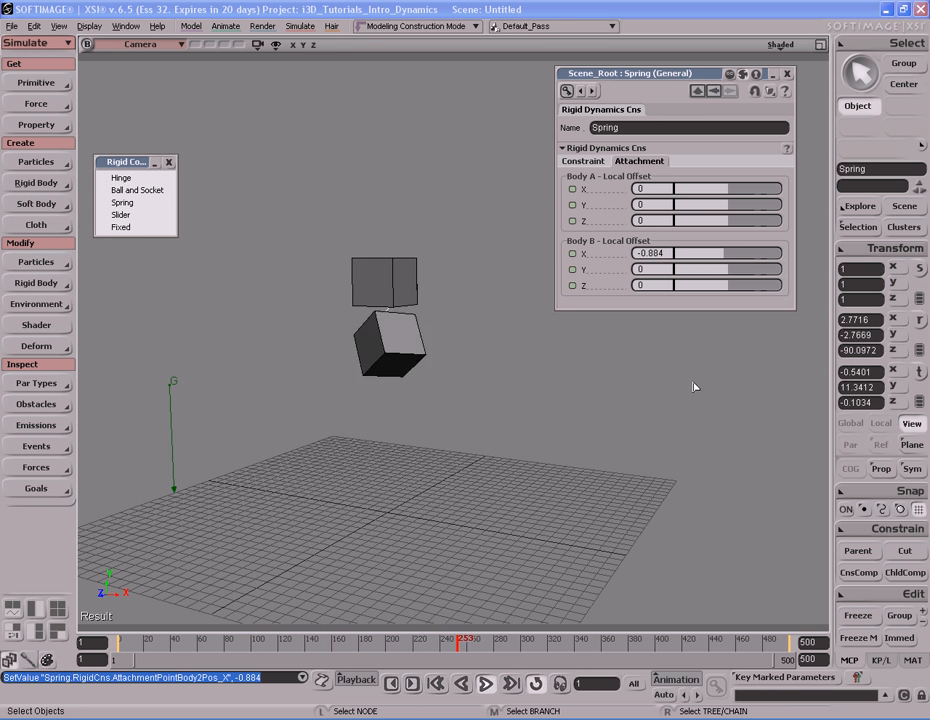
key(Home)
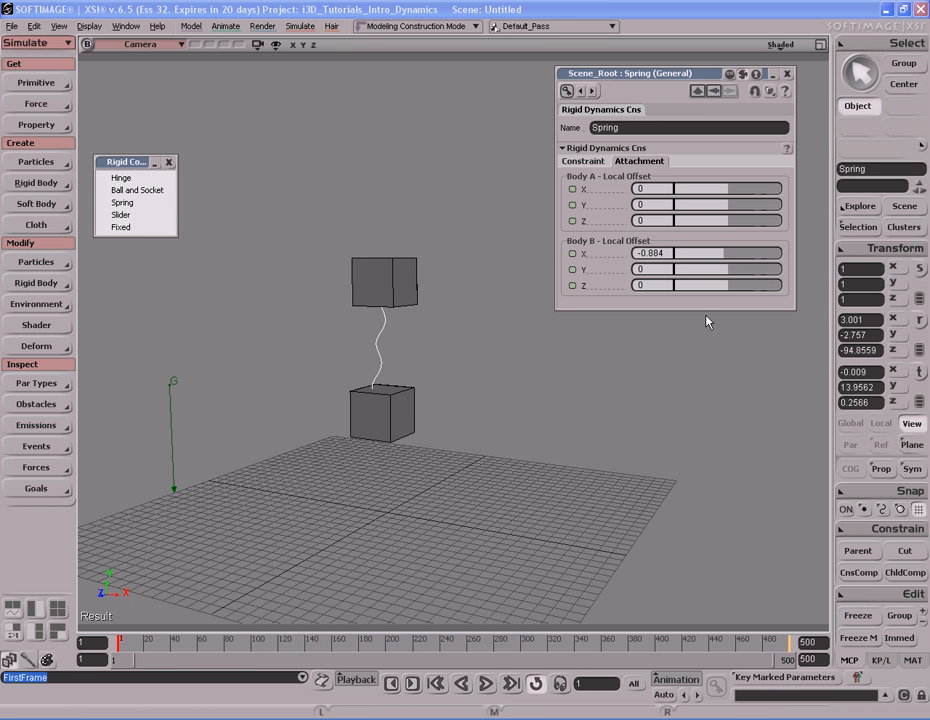
drag(727, 253, 700, 257)
key(ctrl+z)
key(ctrl+z)
key(ctrl+z)
key(ctrl+z)
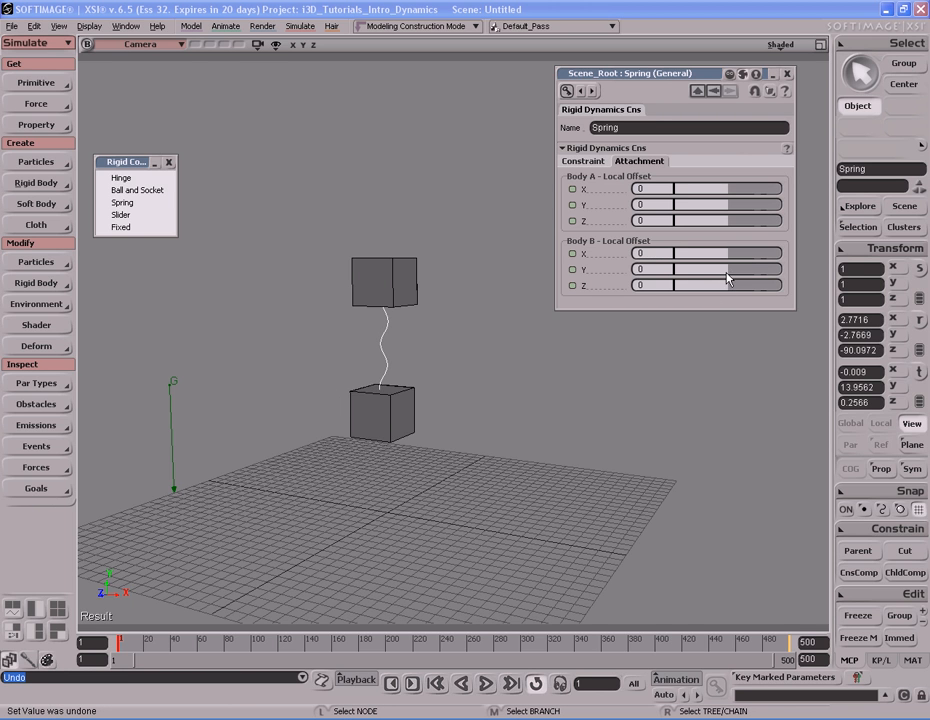
Try a Body B local Y offset of 4.286 for the spring's attachment, simulate it and undo the offset
drag(727, 272, 756, 271)
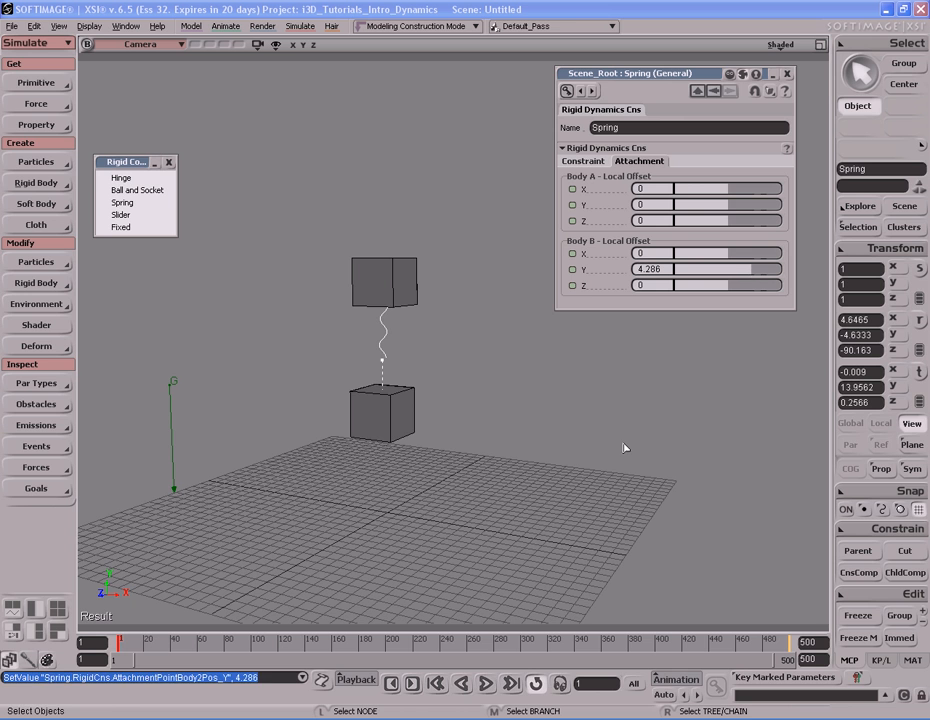
key(Up)
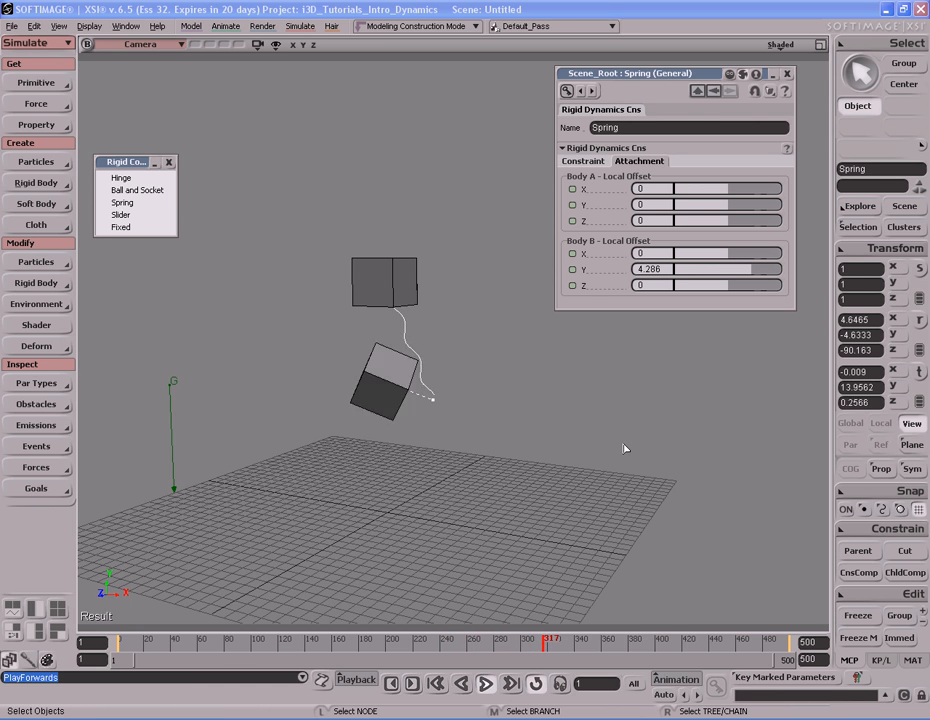
key(Up)
key(Home)
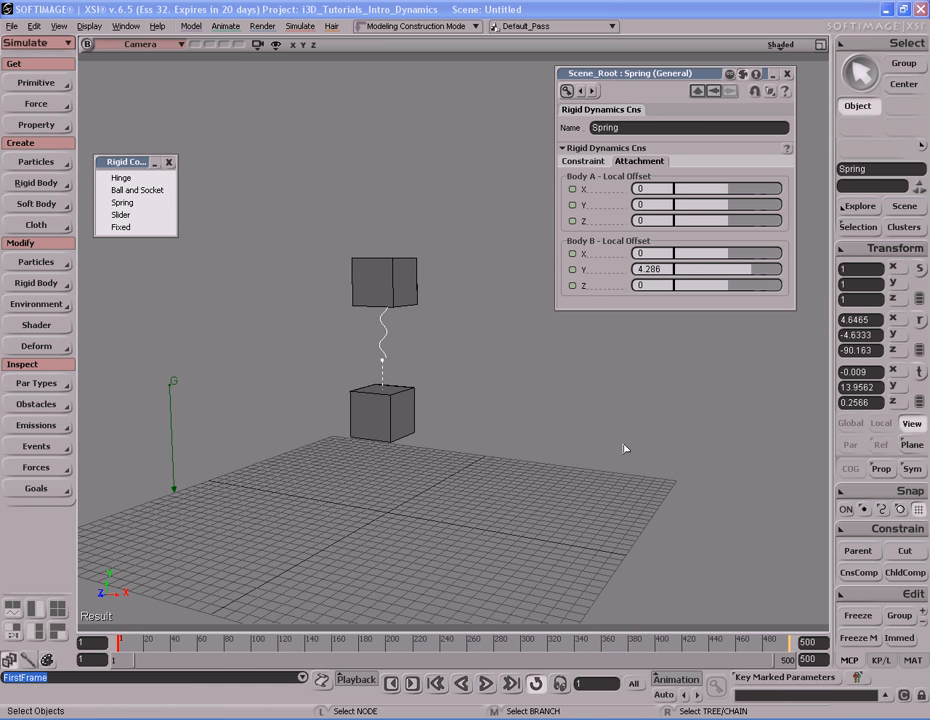
key(ctrl+z)
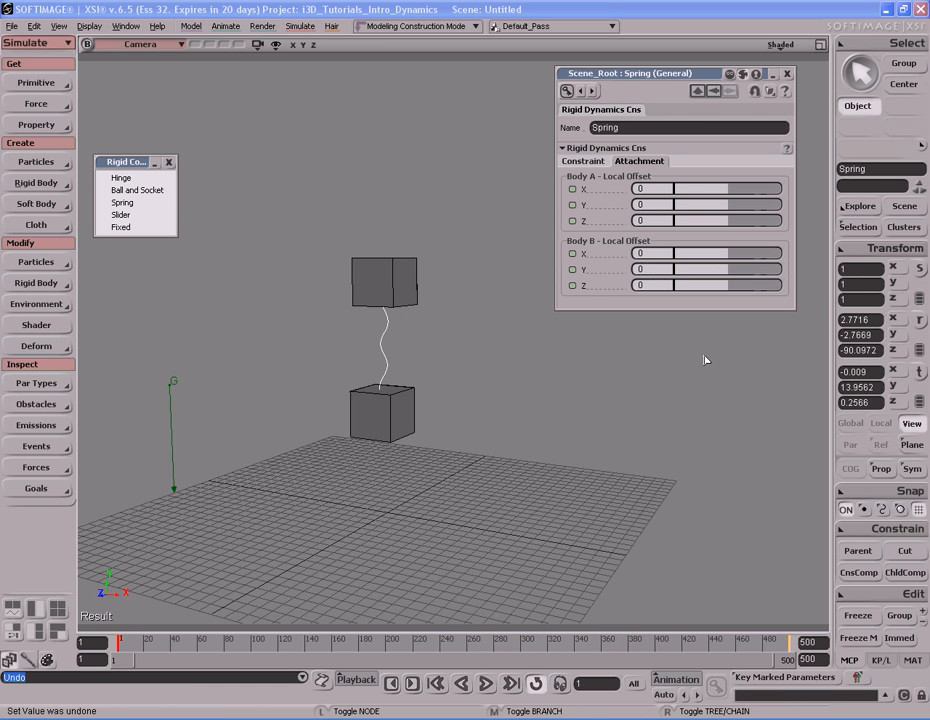
Go back to the spring's constraint settings, play the simulation once more and return to the first frame
click(598, 162)
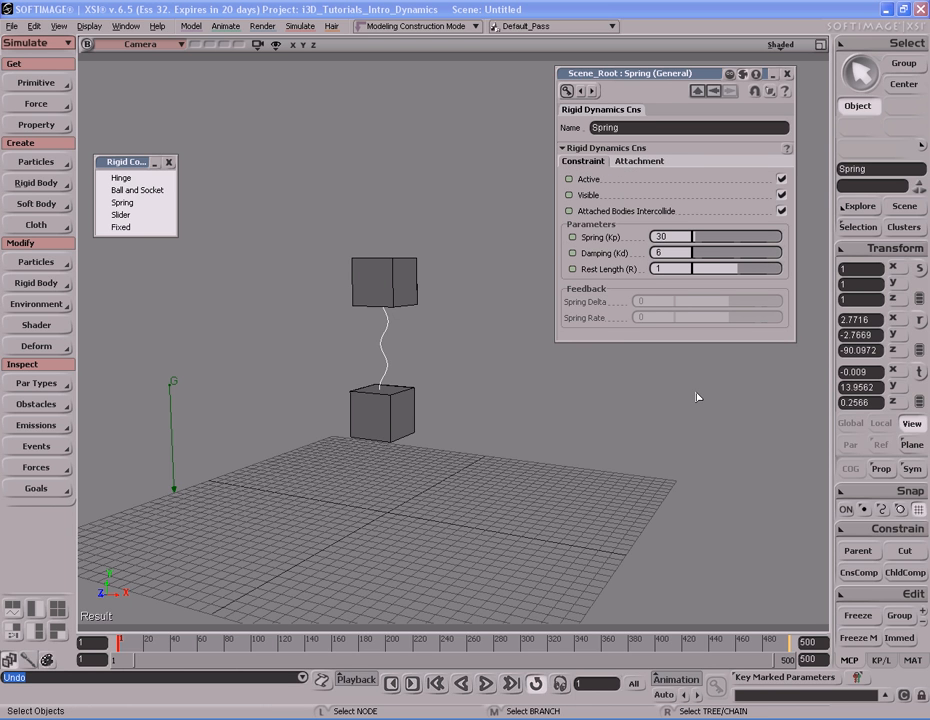
key(alt+period)
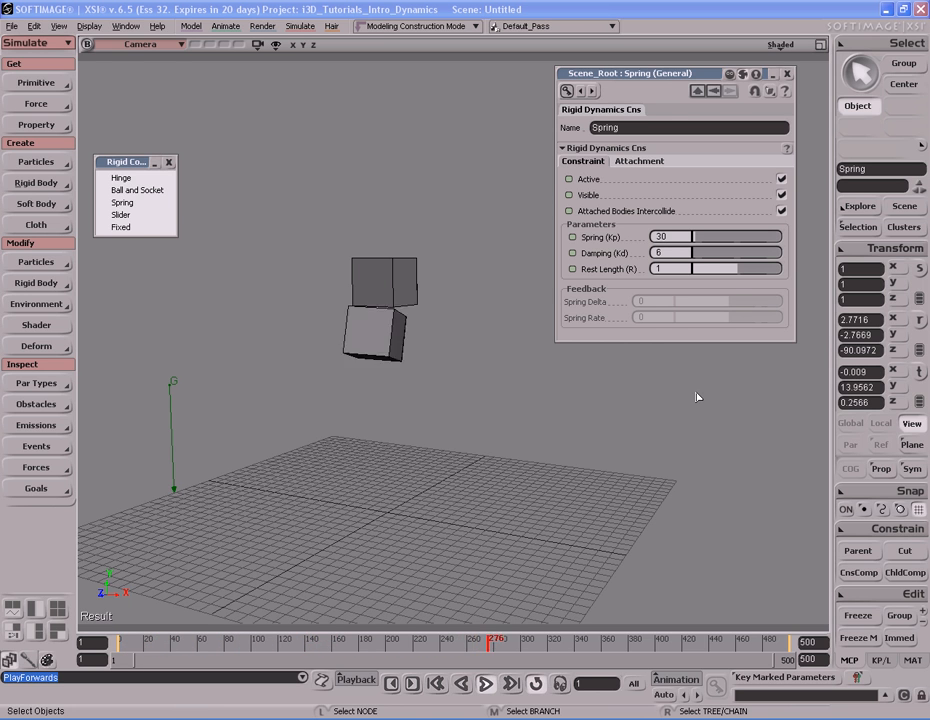
key(Escape)
key(shift+comma)
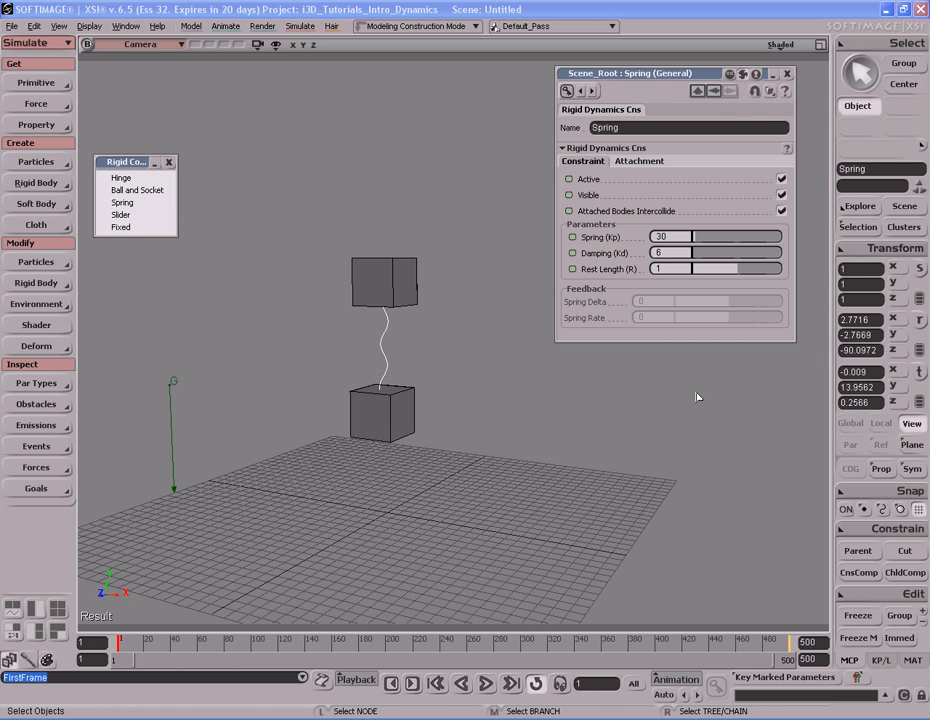
Close the spring's properties and delete the spring constraint from the scene
click(787, 73)
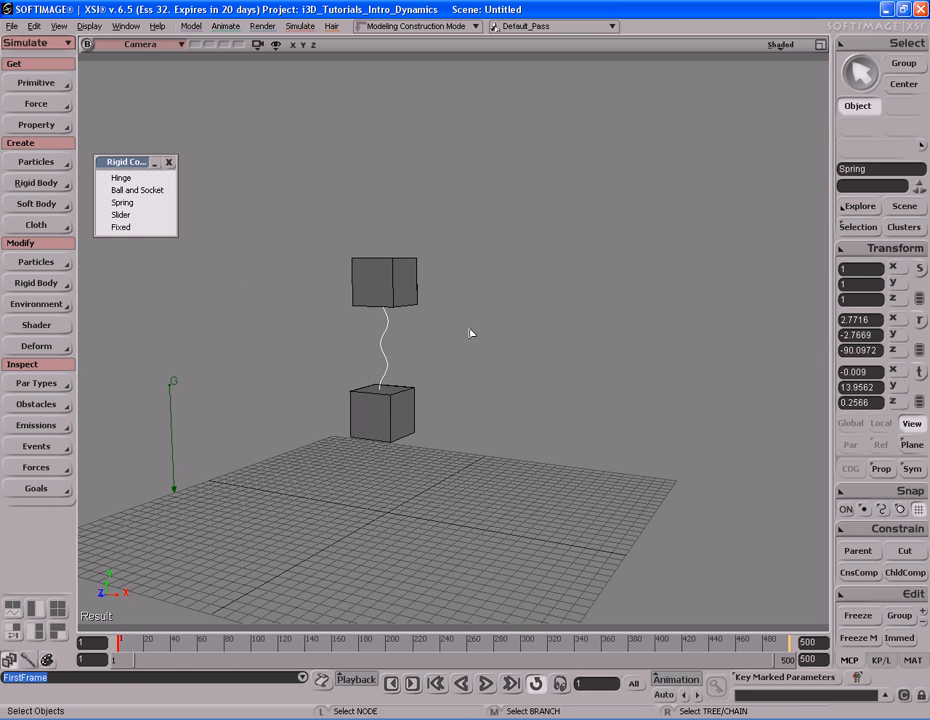
click(381, 359)
key(Delete)
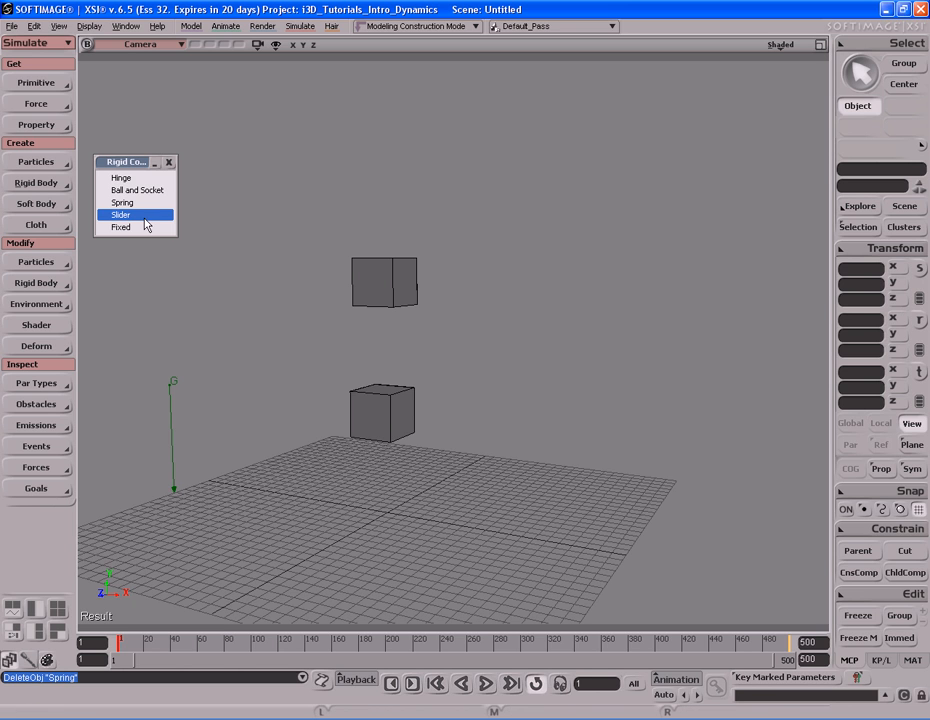
Create a Slider rigid constraint between the two cubes, attaching it to the upper cube first and the lower cube second
click(388, 349)
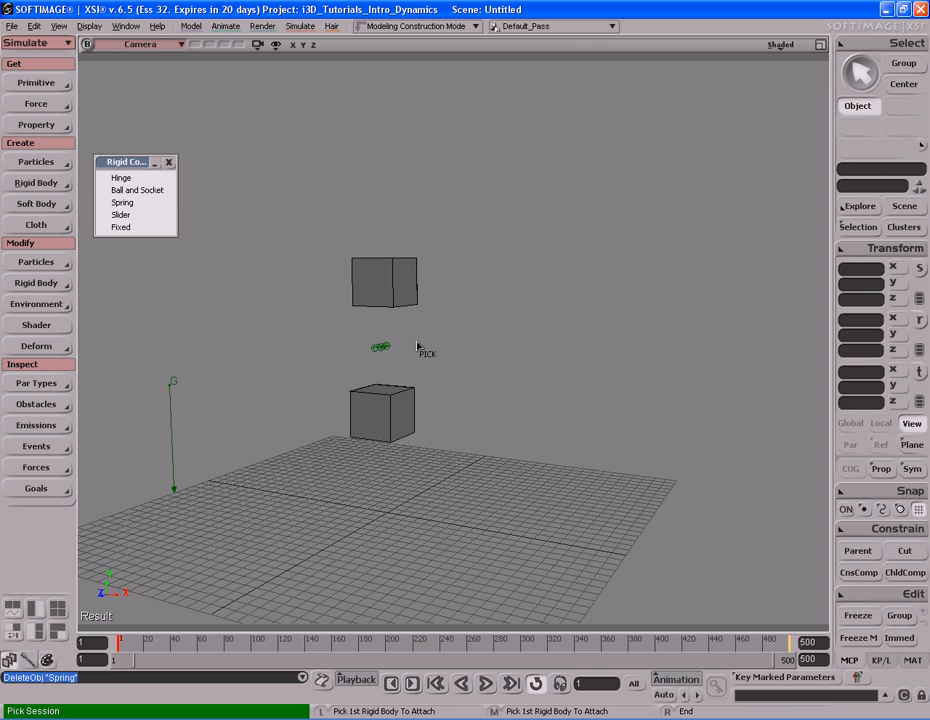
click(404, 293)
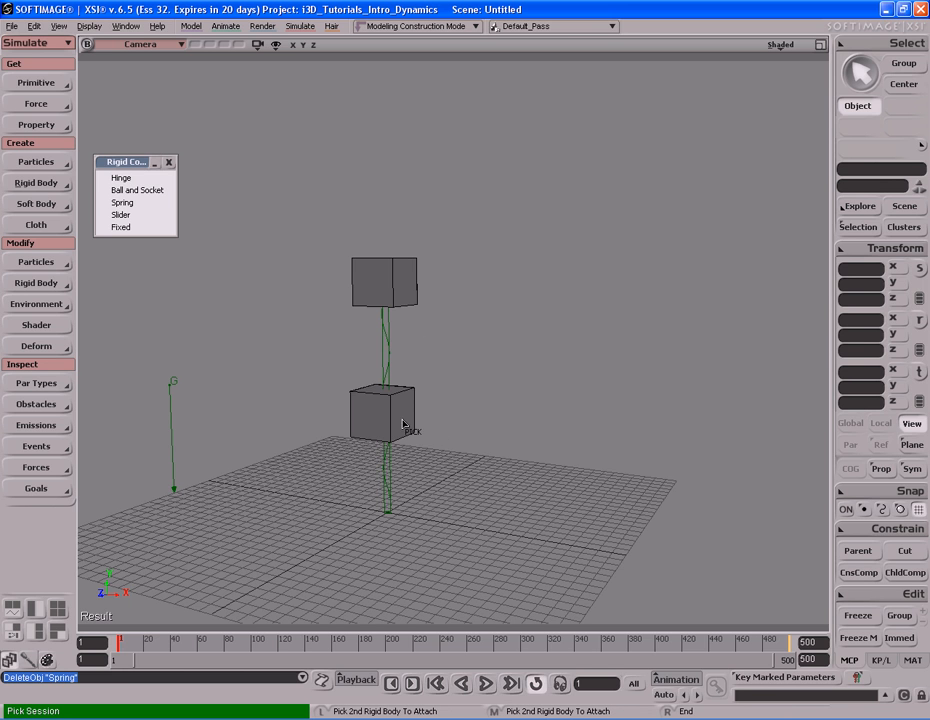
click(404, 424)
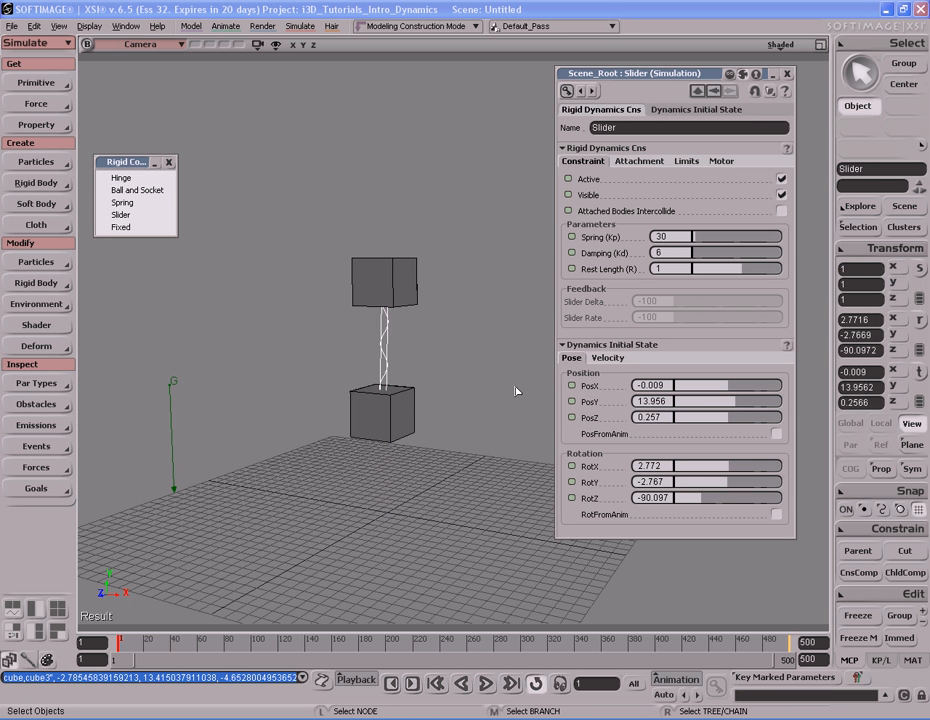
Play the simulation of the slider-connected cubes and return to the first frame
key(Up)
key(Up)
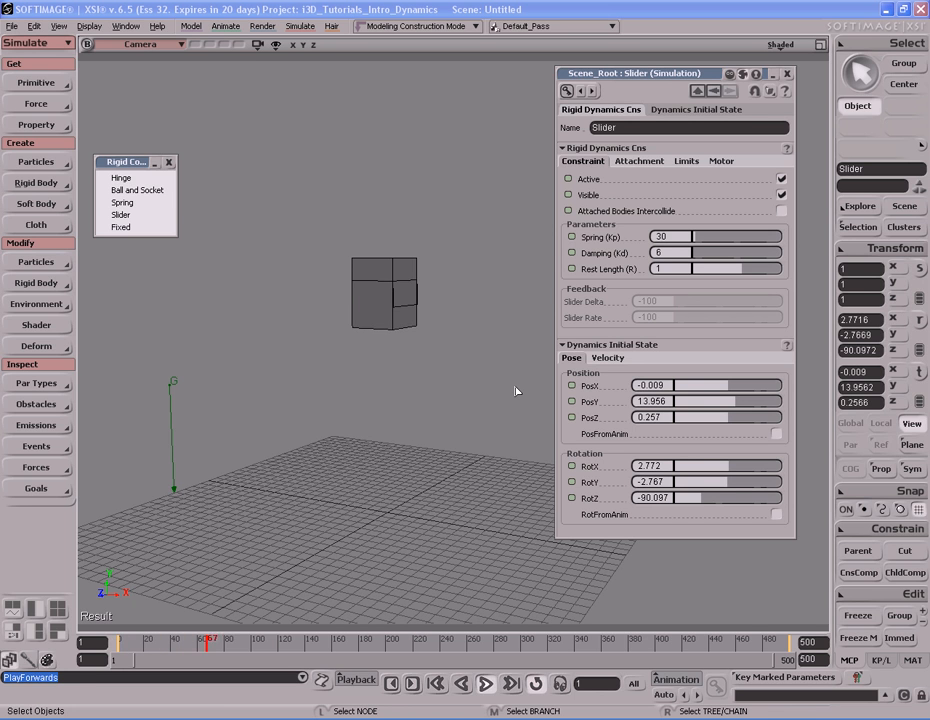
key(Home)
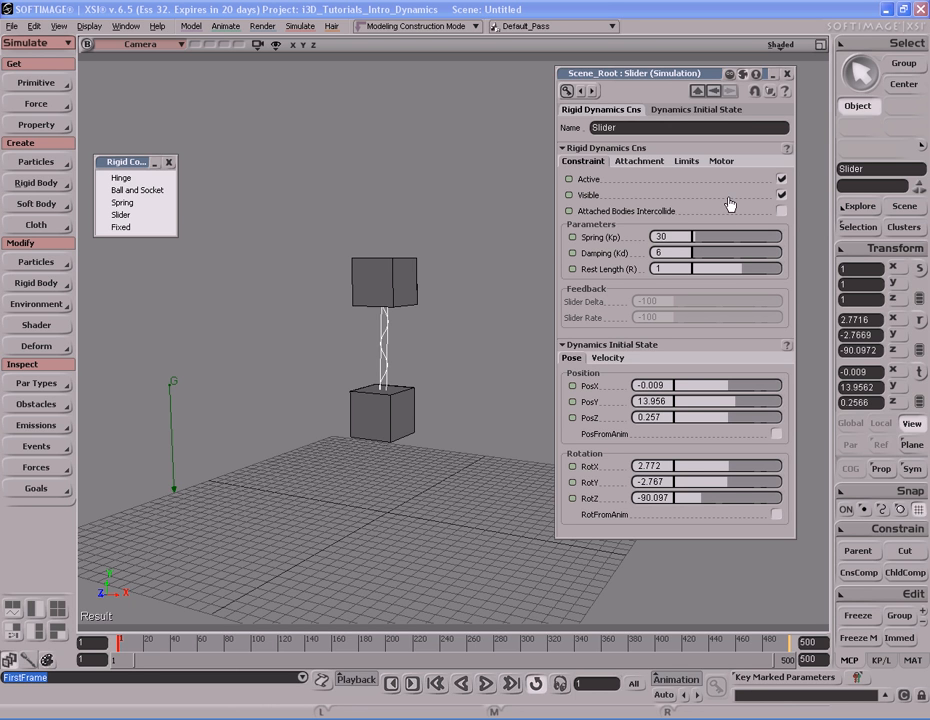
Collapse the slider's Dynamics Initial State section, play the simulation and return to the first frame
click(628, 346)
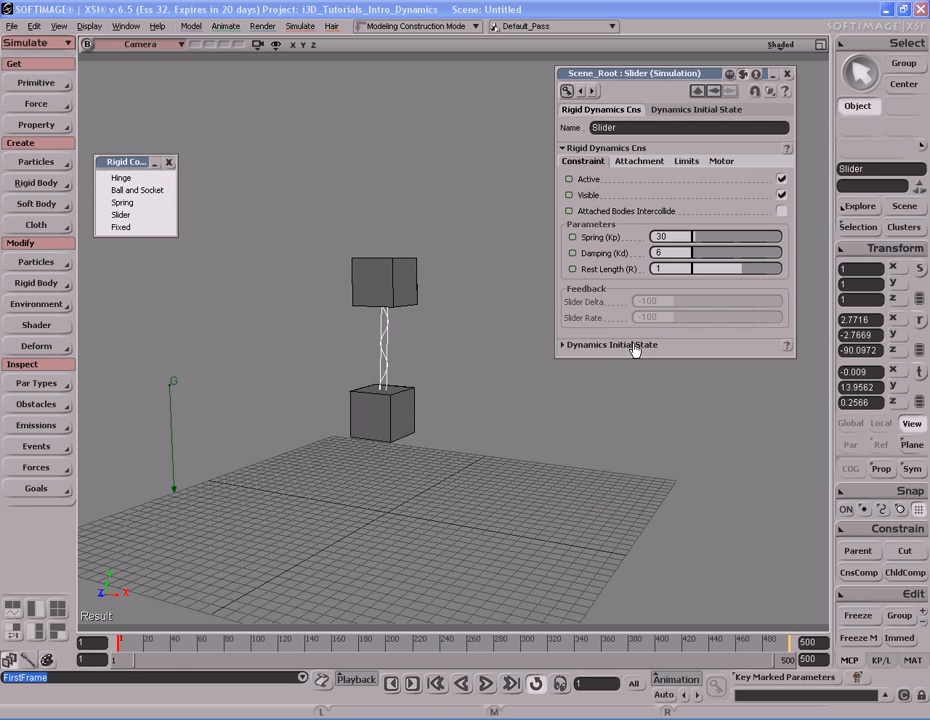
click(598, 347)
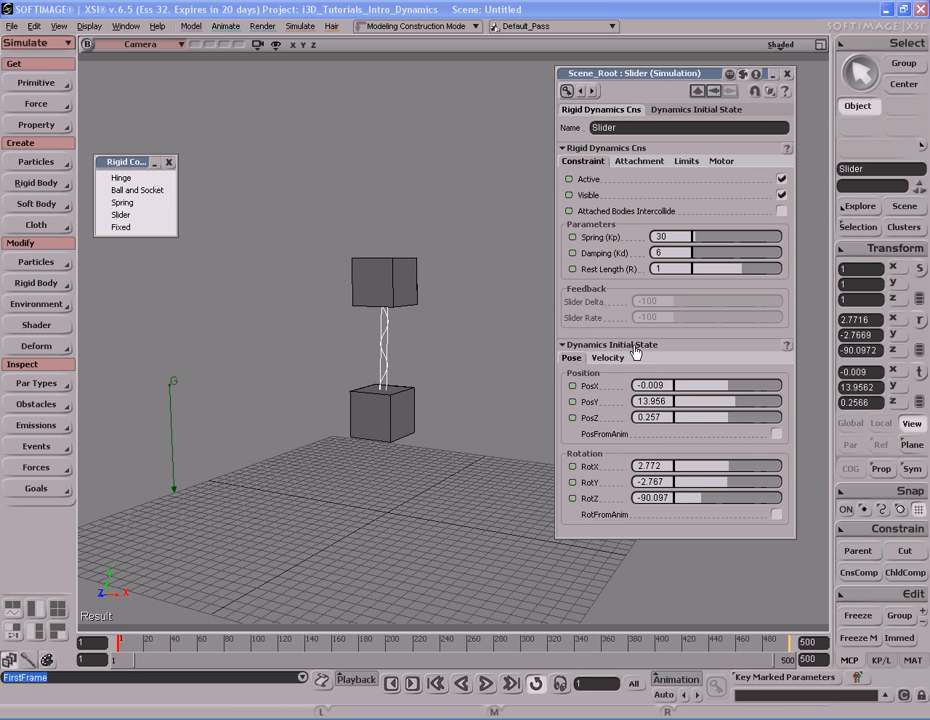
click(637, 347)
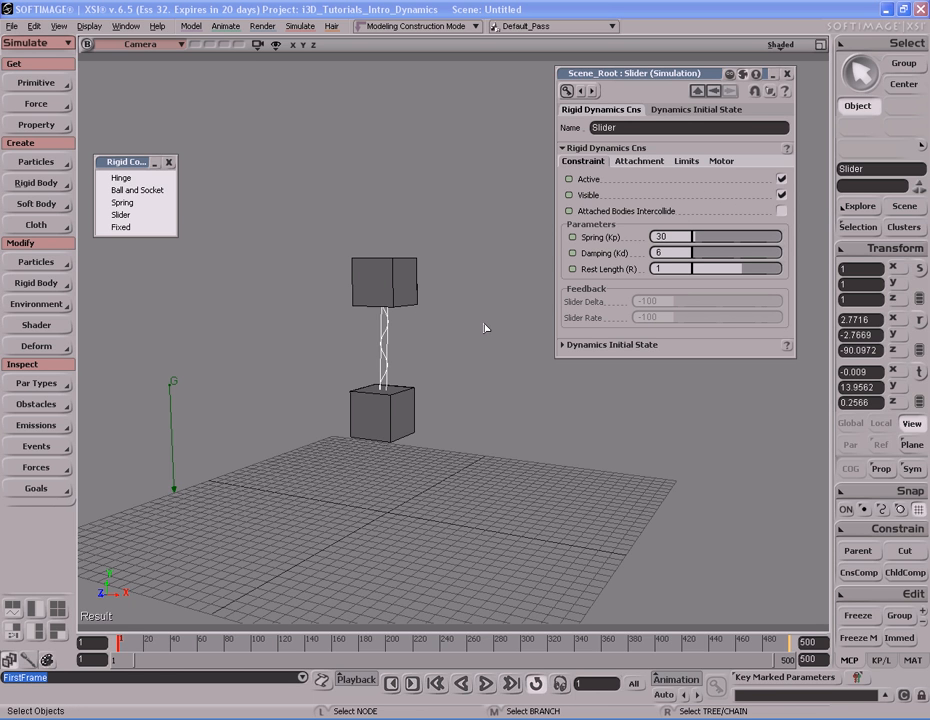
key(Up)
key(Up)
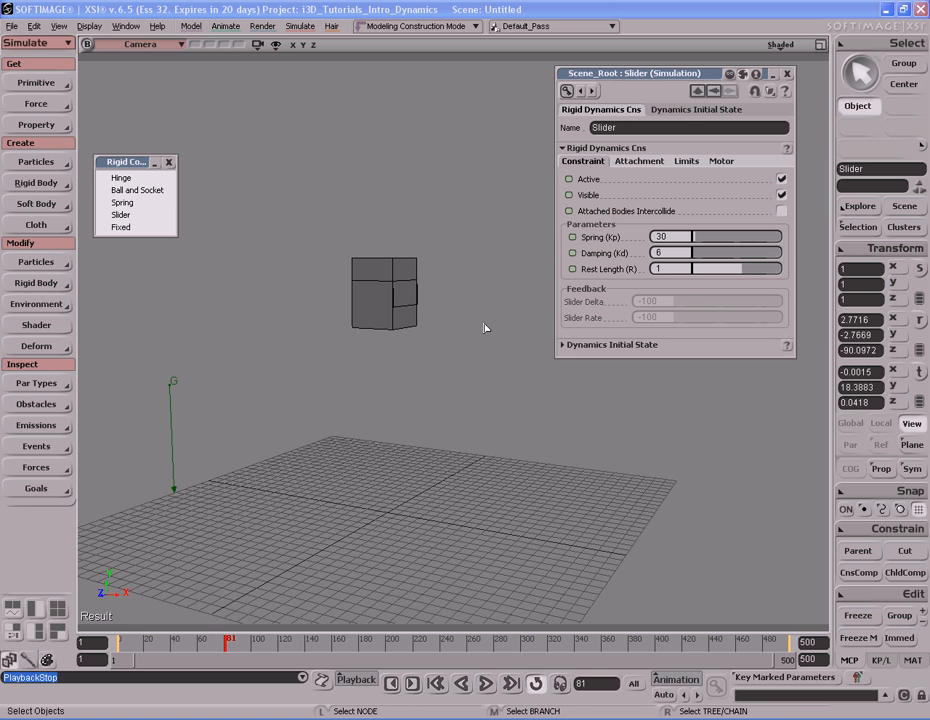
key(Home)
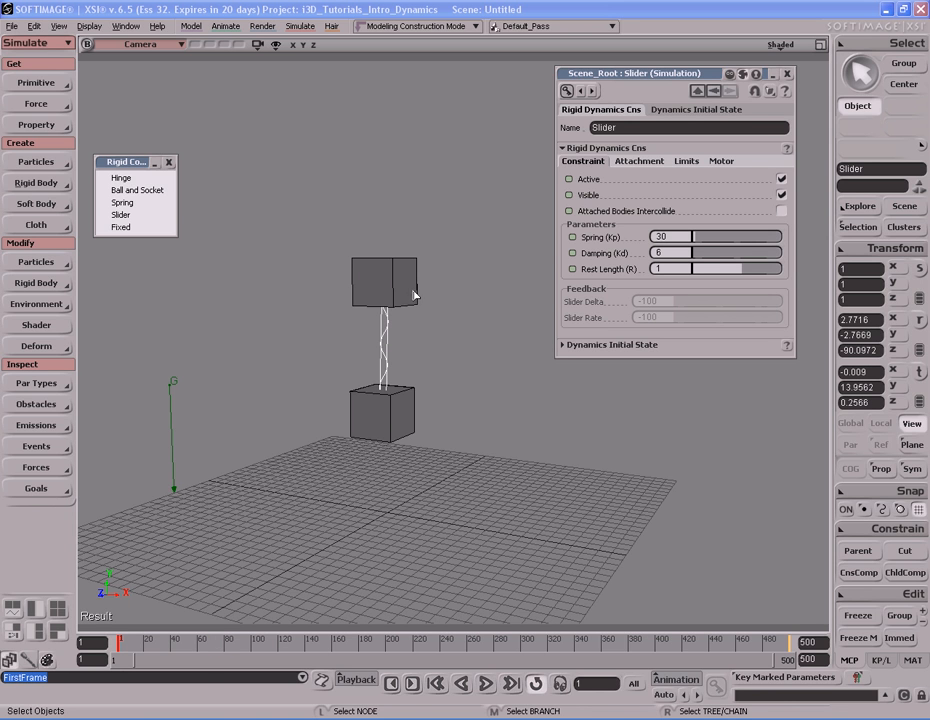
Enable Attached Bodies Intercollide for the slider and replay the simulation from the first frame
click(782, 212)
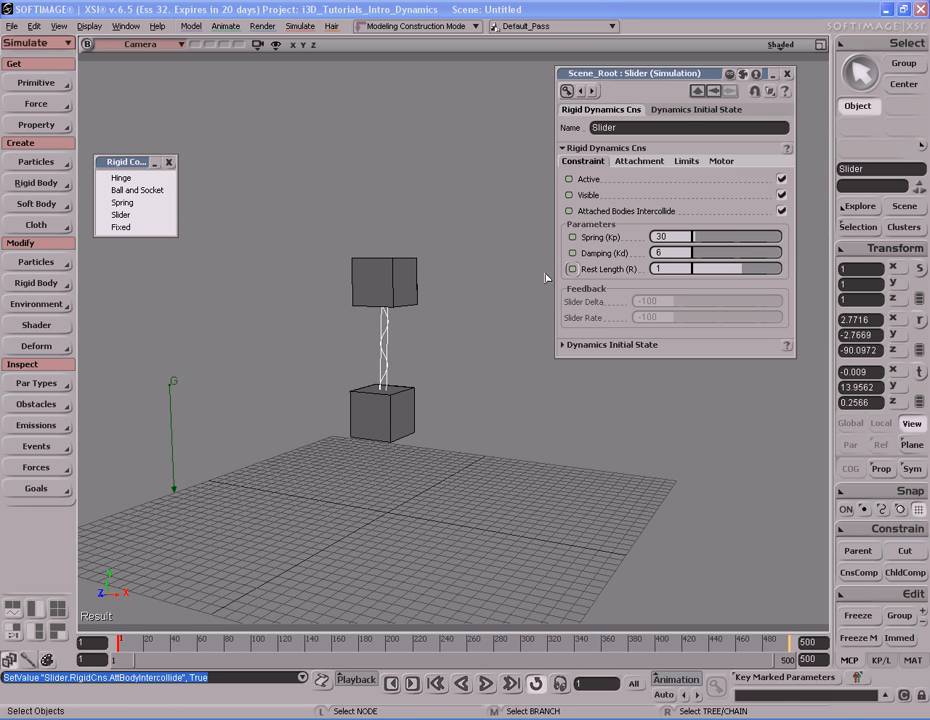
key(Up)
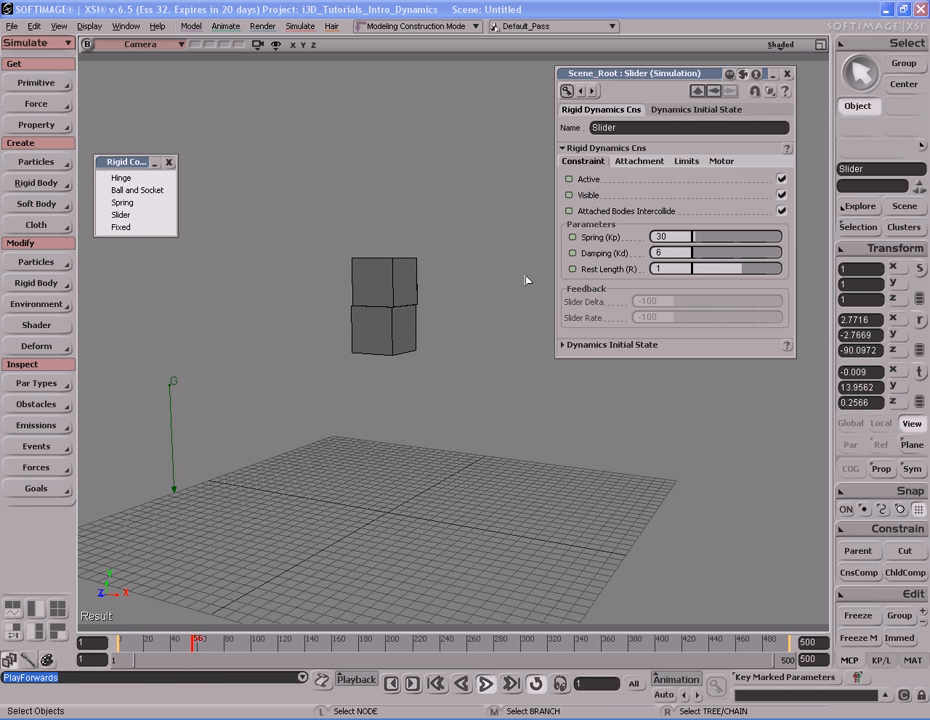
key(Up)
key(Home)
key(Up)
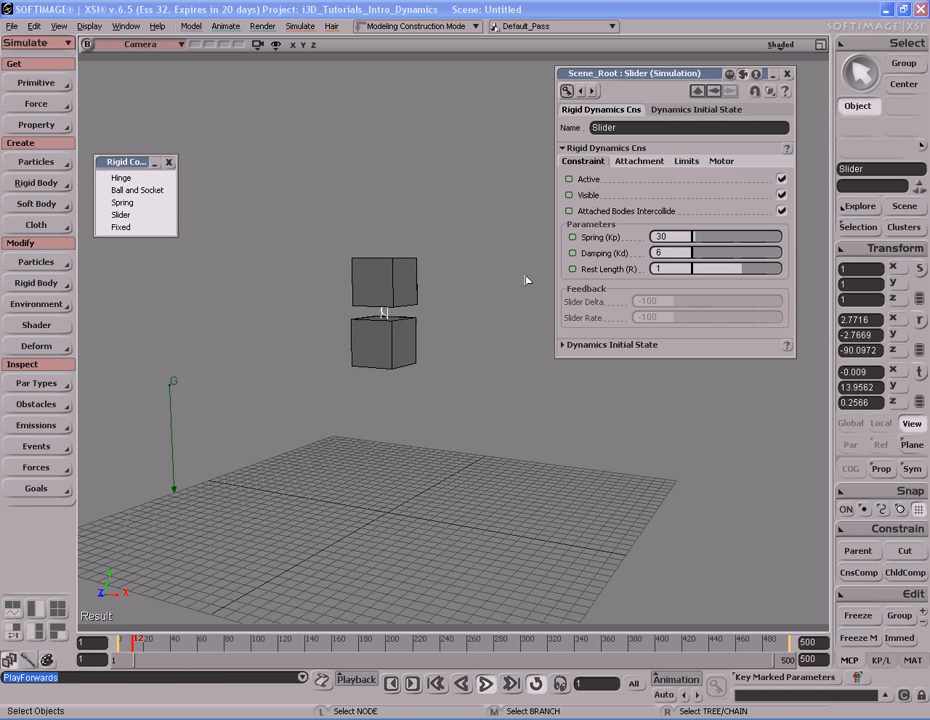
key(Home)
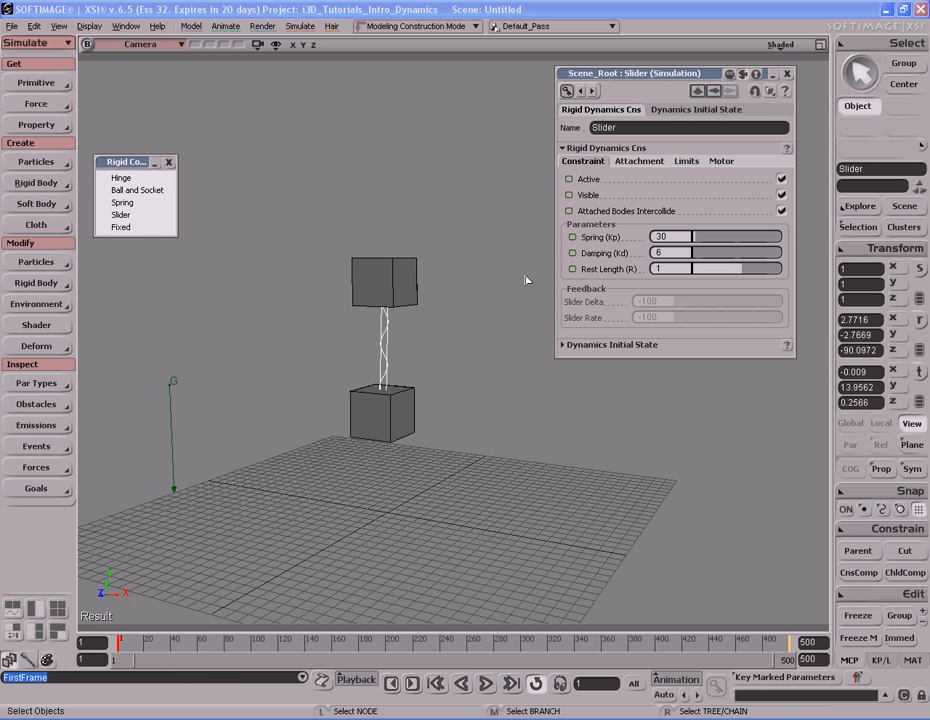
key(Up)
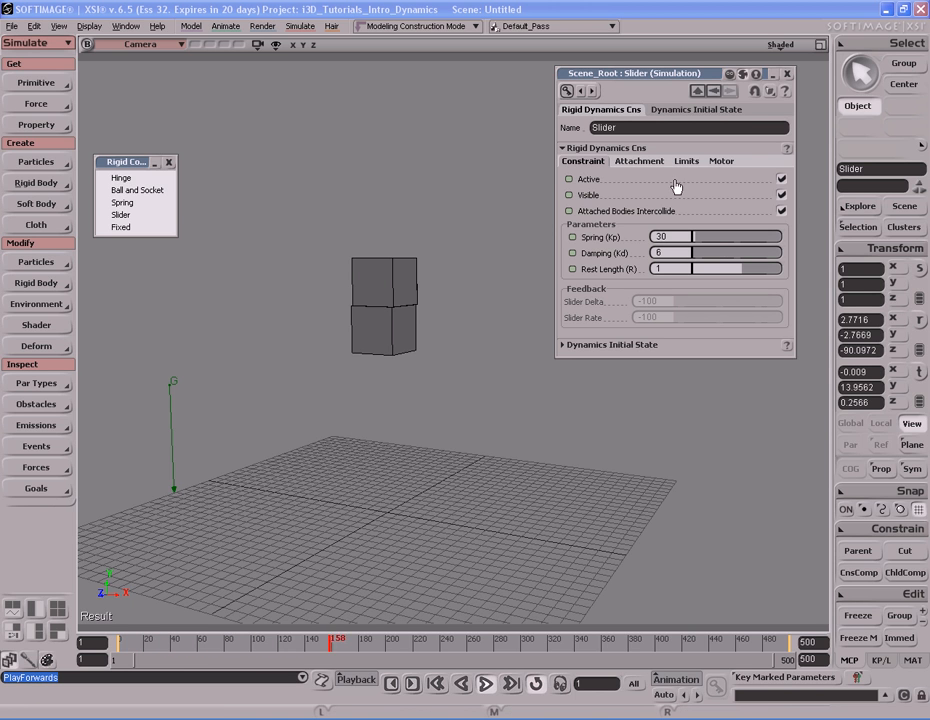
Try offsetting the slider's Body B attachment in Y to 2.109 and then 5.646 during playback, and undo the offset
click(652, 163)
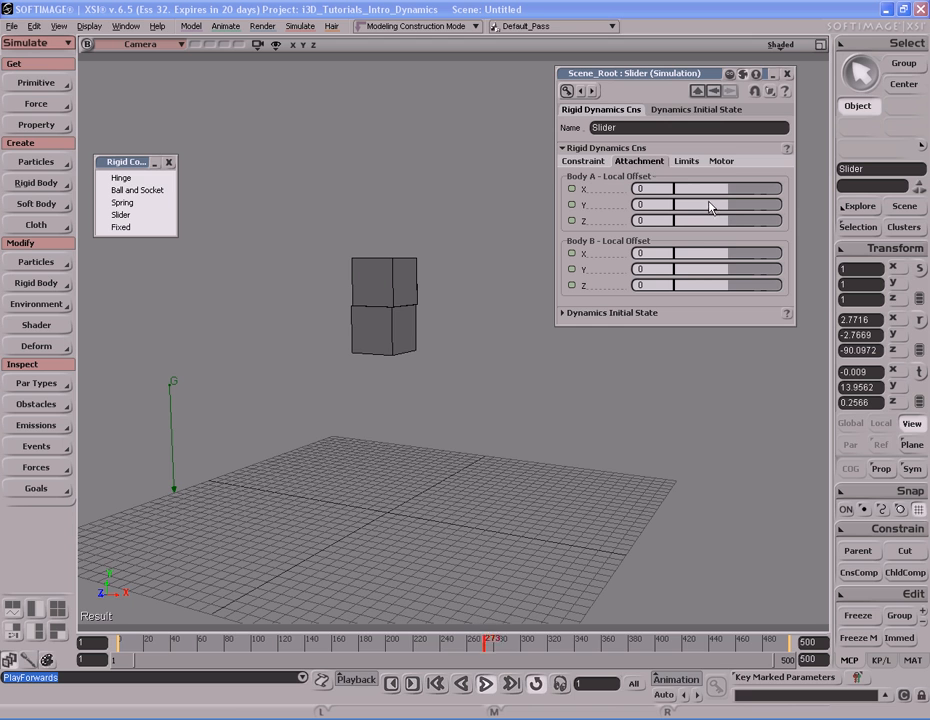
mouse_move(727, 264)
mouse_down()
mouse_move(732, 277)
mouse_move(741, 271)
mouse_up()
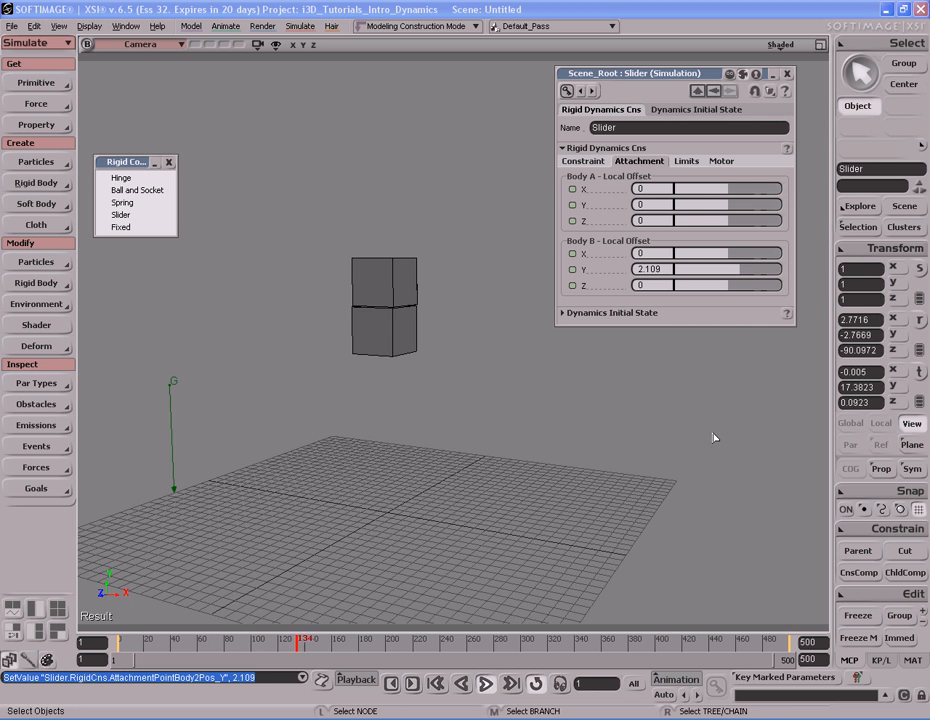
key(Home)
mouse_move(751, 278)
mouse_down()
mouse_move(772, 270)
mouse_move(762, 270)
mouse_up()
key(F9)
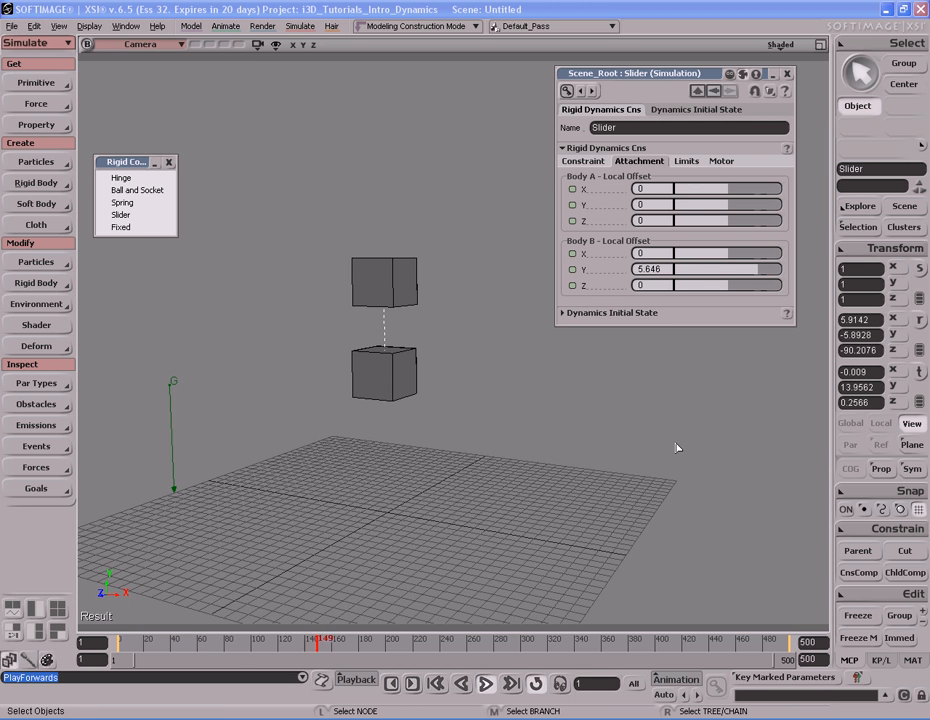
key(shift+F5)
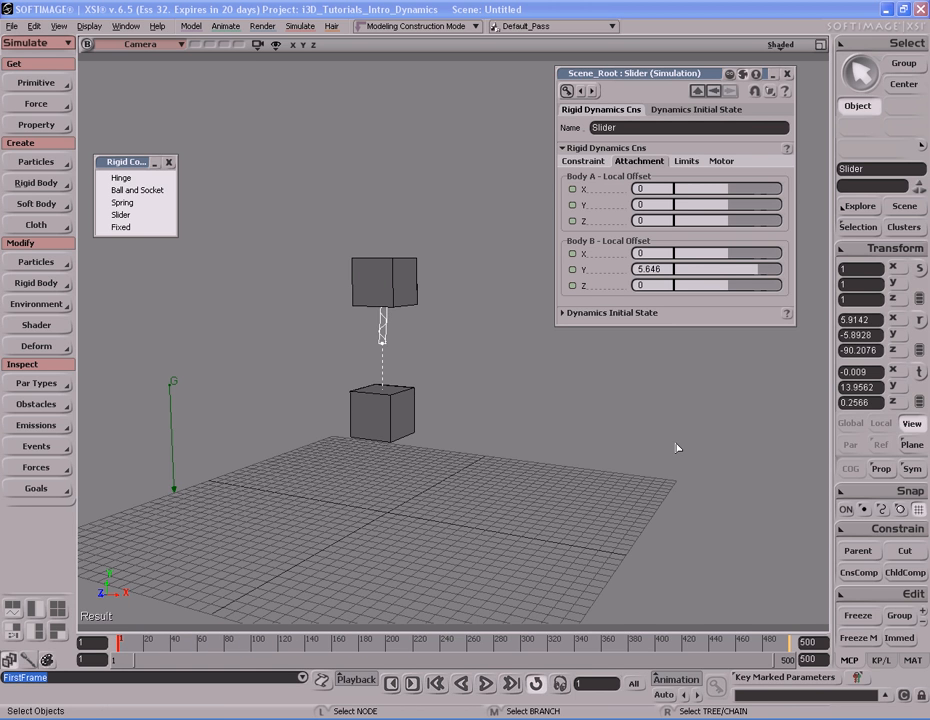
key(ctrl+z)
Activate the slider's minimum extension limit and raise it to 5 while the simulation plays
click(687, 163)
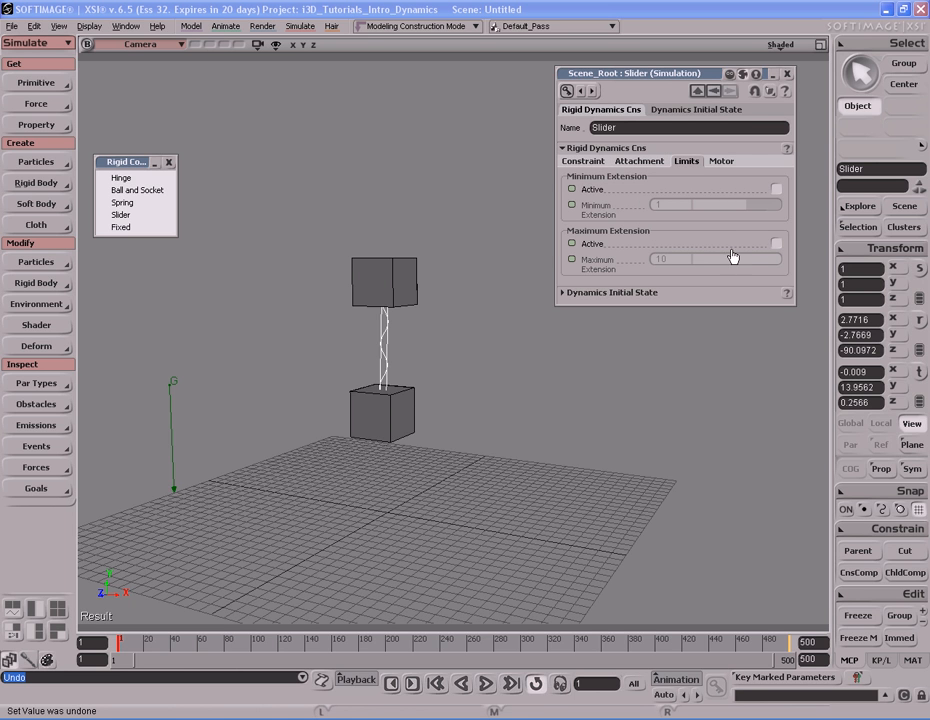
click(776, 190)
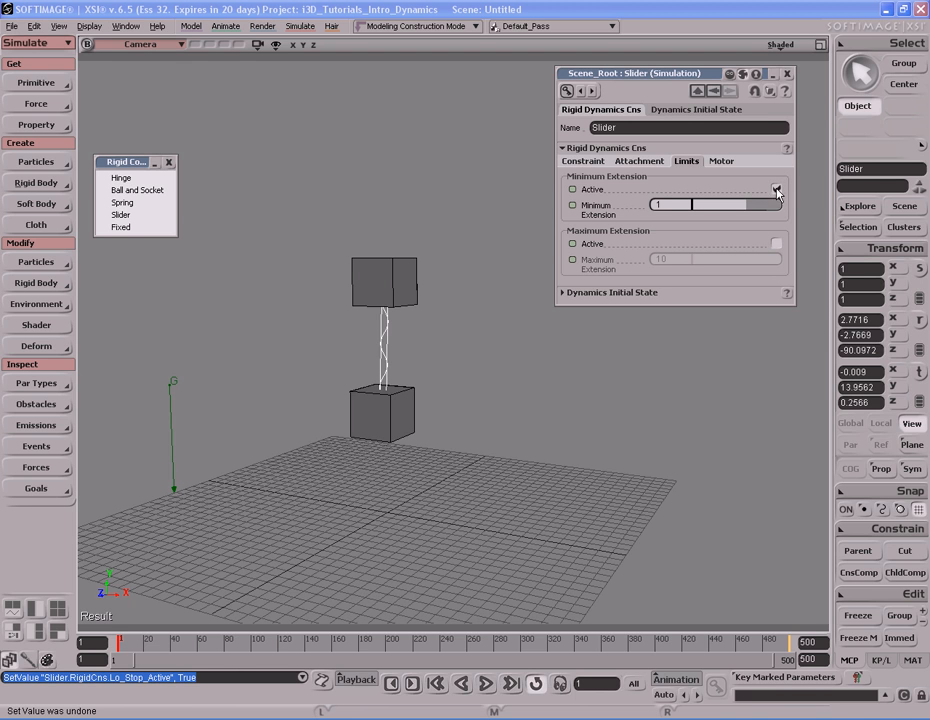
drag(745, 213, 762, 210)
key(F11)
drag(762, 211, 791, 207)
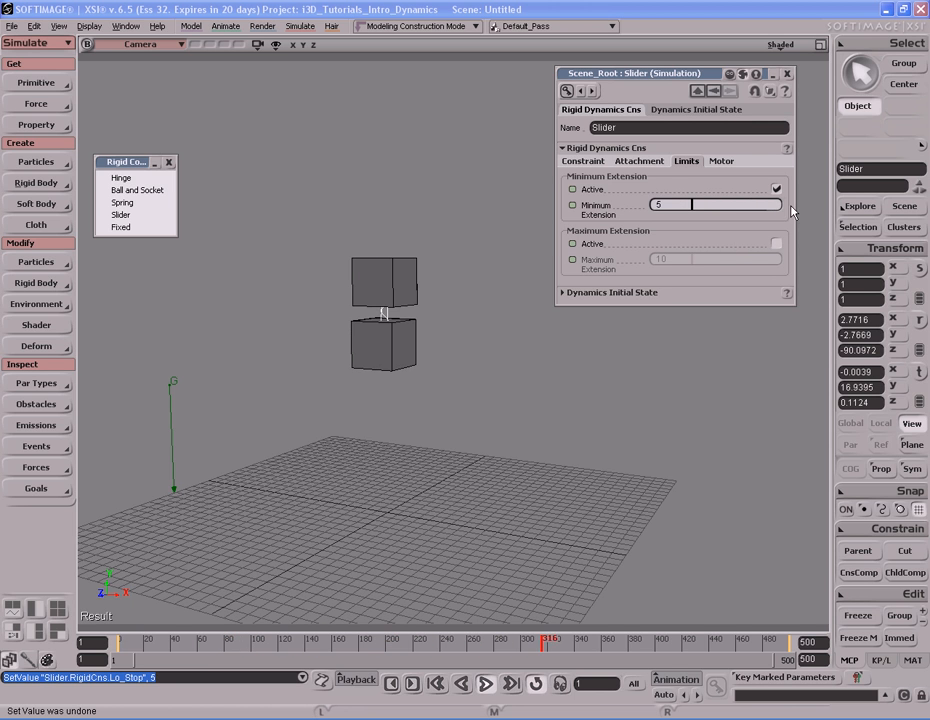
Try a minimum extension of 10 on the slider and deactivate the limit
double_click(664, 205)
text(10)
key(Return)
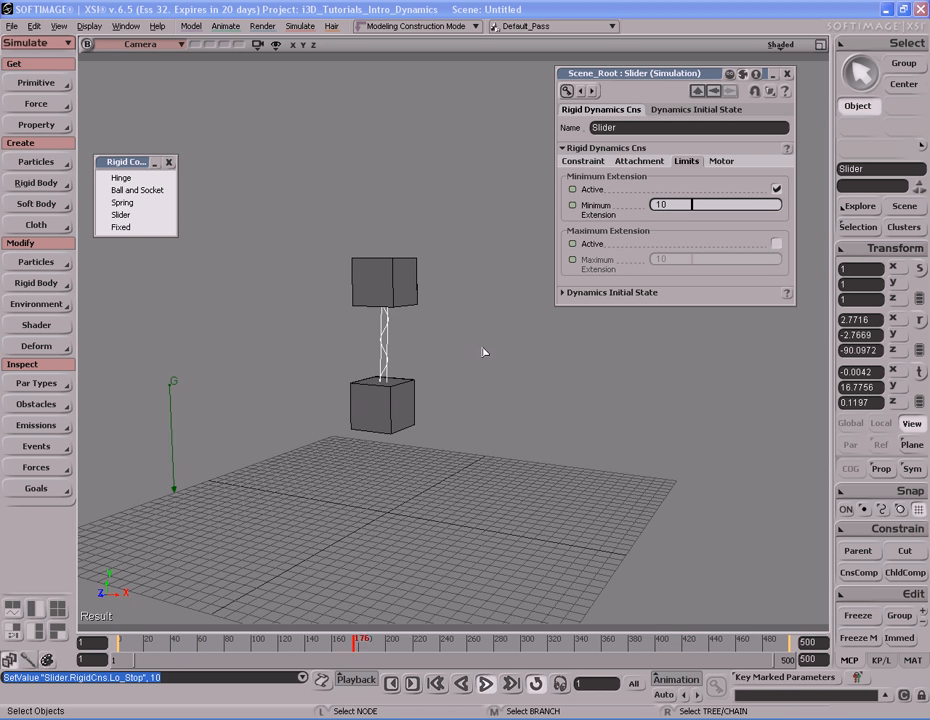
click(777, 190)
Try the slider's motor with a velocity of 29.508 and a maximum force of 103.279, and deactivate it
click(721, 161)
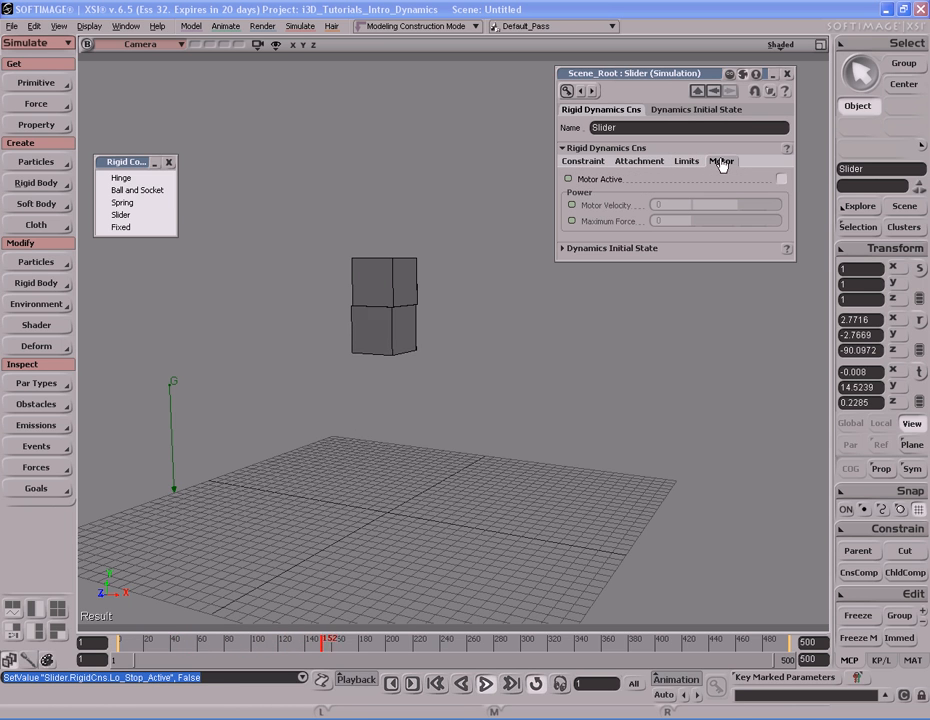
click(781, 179)
mouse_move(743, 210)
mouse_down()
mouse_move(758, 205)
mouse_move(739, 203)
mouse_move(754, 208)
mouse_up()
mouse_move(745, 202)
mouse_down()
mouse_move(768, 203)
mouse_move(675, 222)
mouse_move(753, 210)
mouse_up()
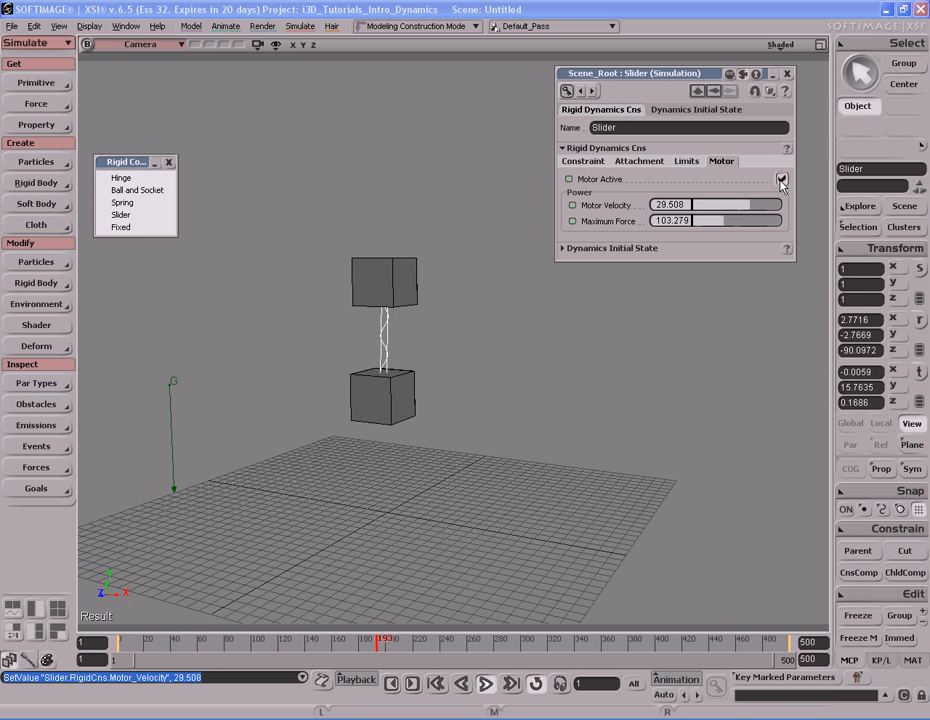
click(781, 179)
click(585, 161)
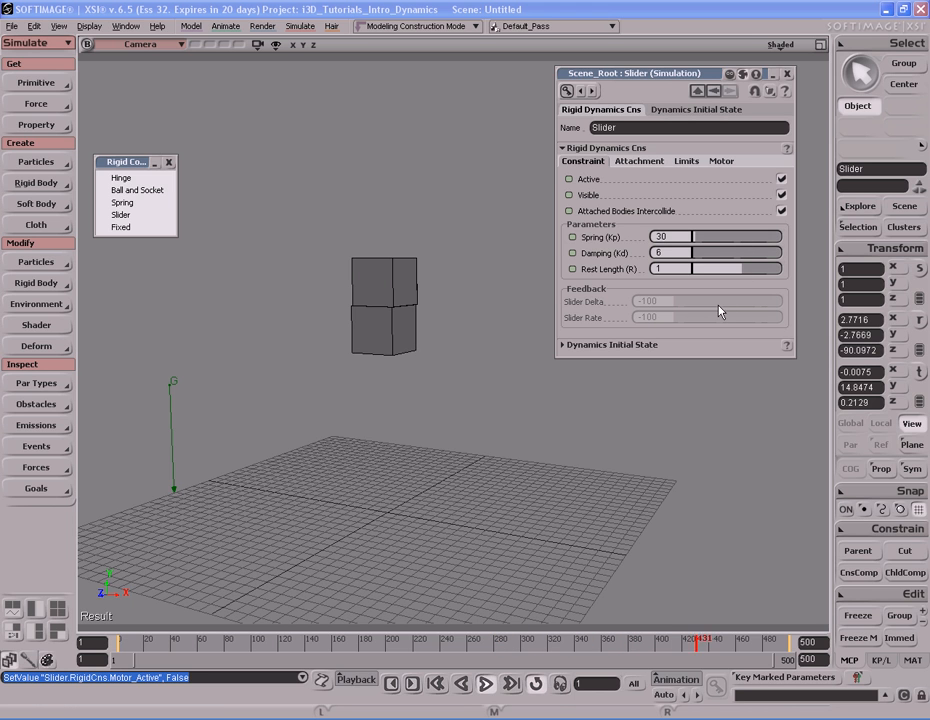
Close the slider's properties, return to the first frame and delete the slider constraint
click(787, 73)
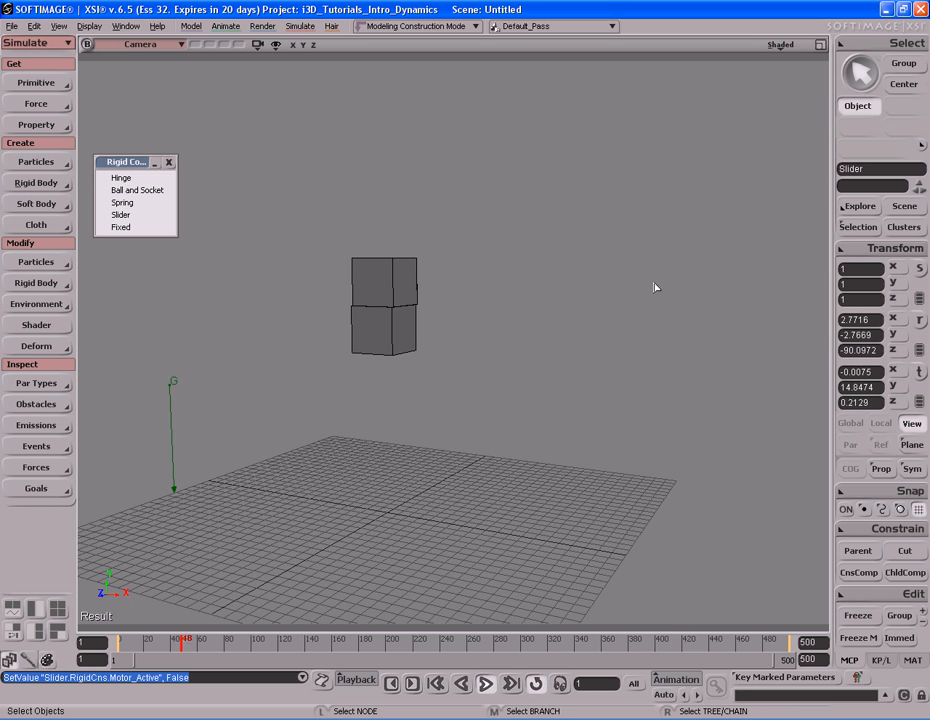
key(Home)
click(385, 330)
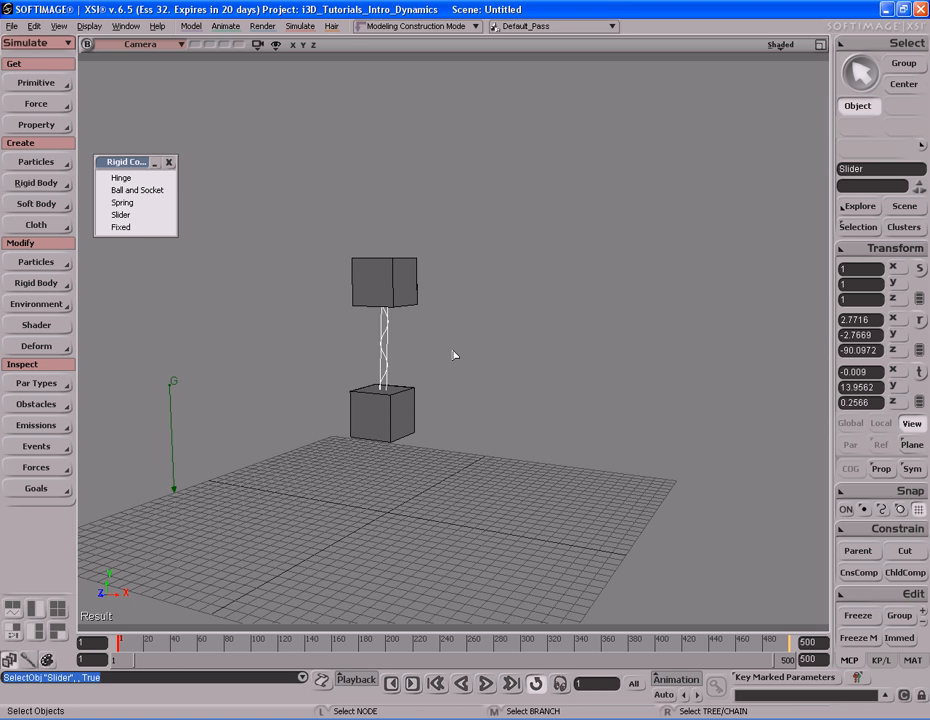
key(Delete)
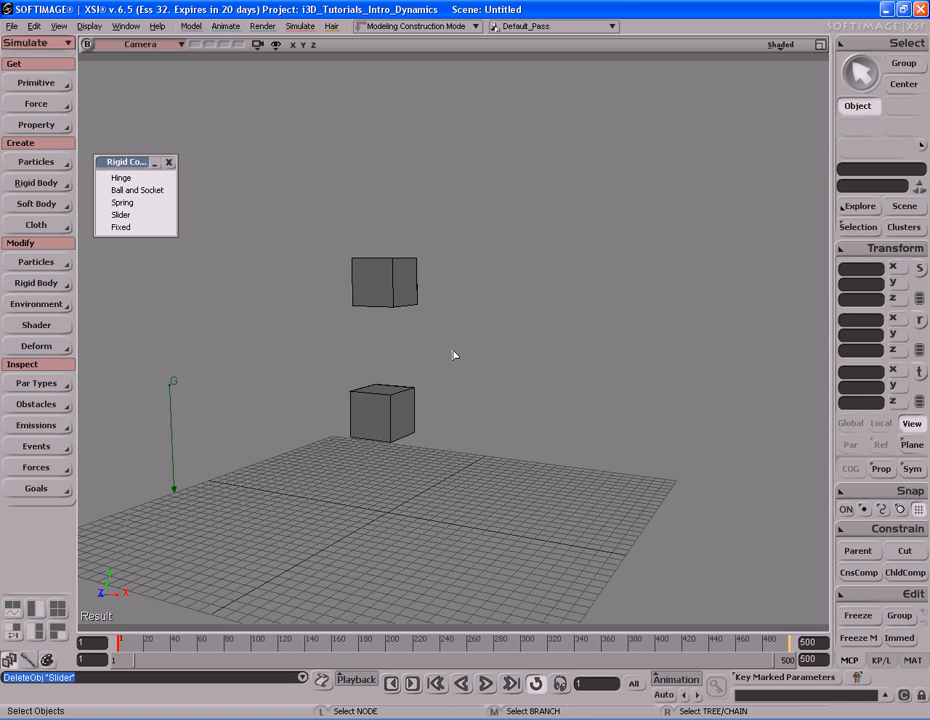
Create a Fixed rigid constraint between the two cubes, attaching it to the upper cube first and the lower cube second
click(141, 227)
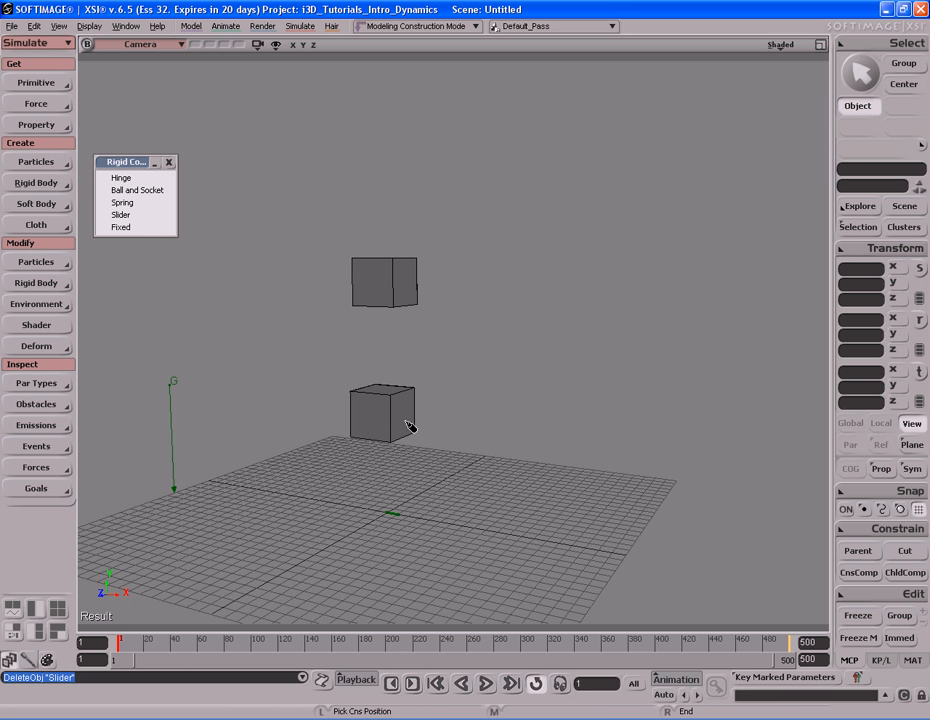
click(389, 344)
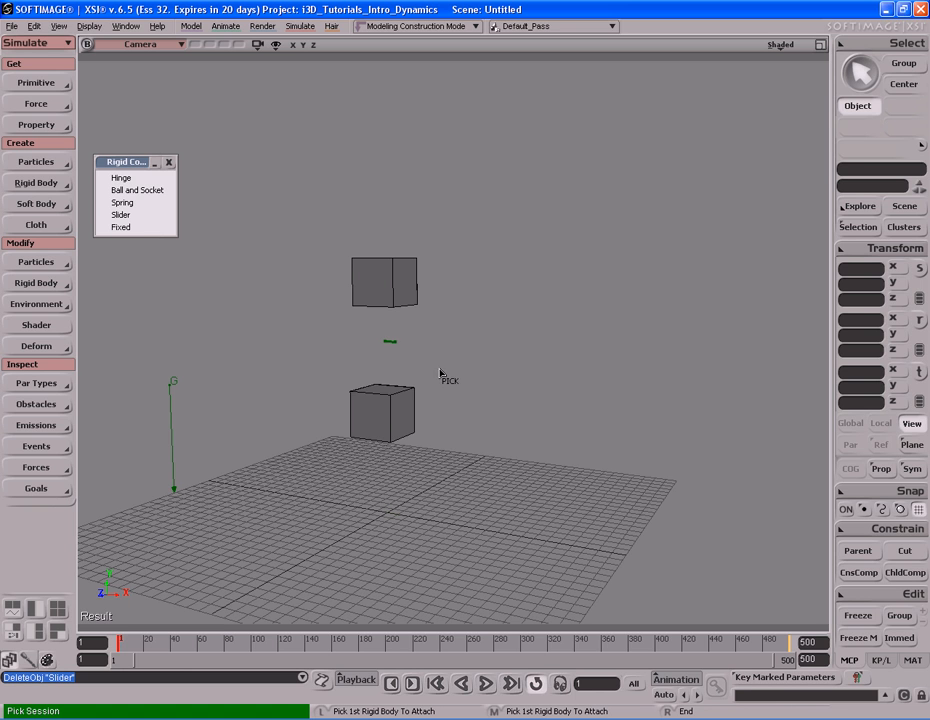
click(400, 306)
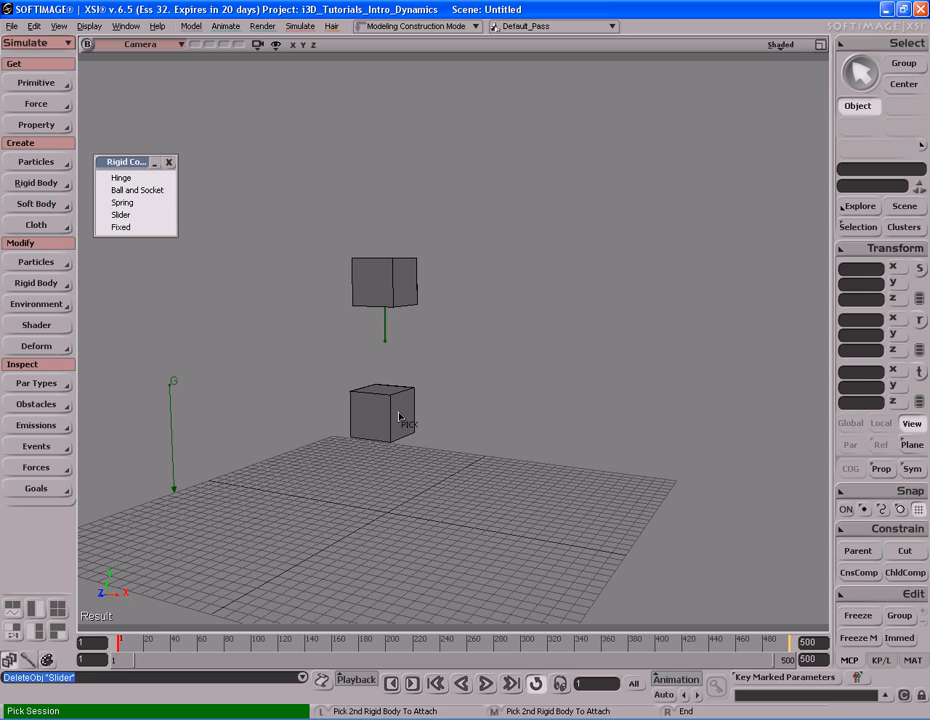
click(399, 416)
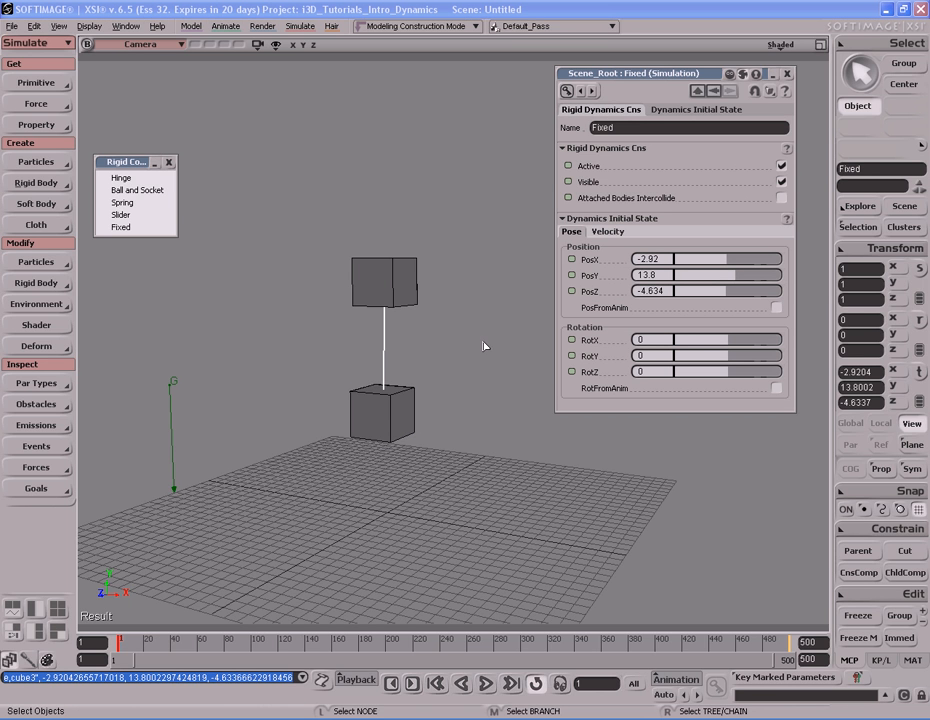
Play the simulation with the fixed constraint, return to the first frame, and close its properties and the floating constraint list
key(alt+Return)
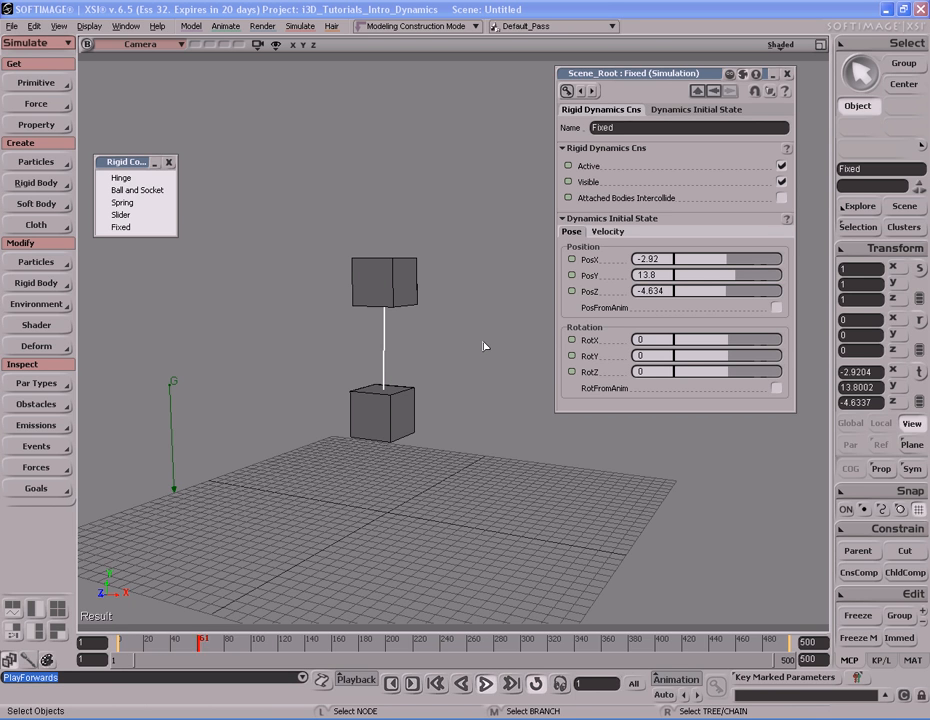
key(Up)
key(Home)
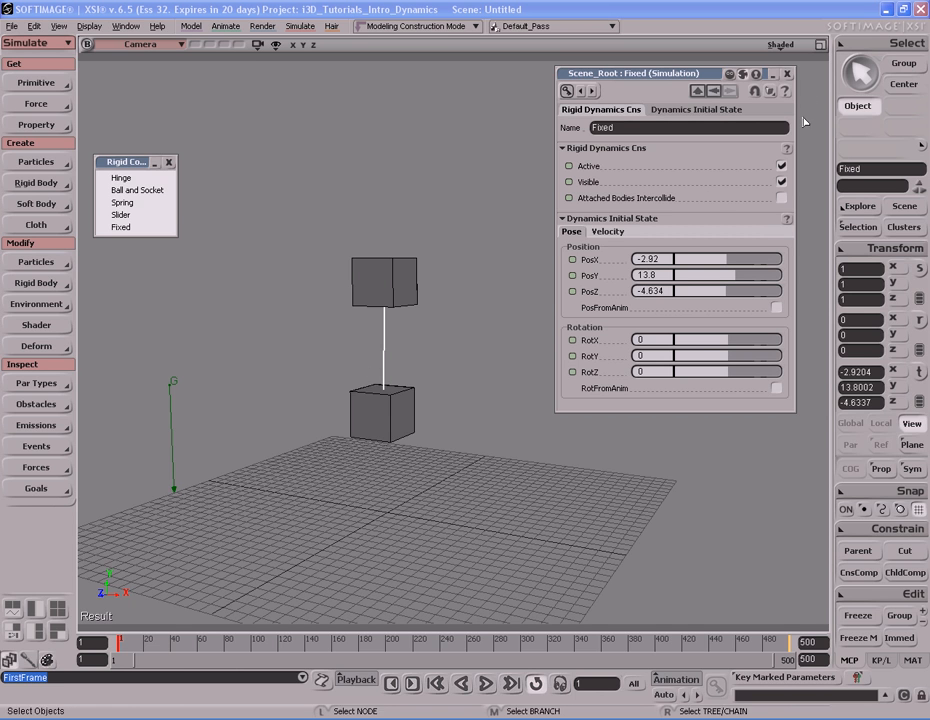
click(788, 75)
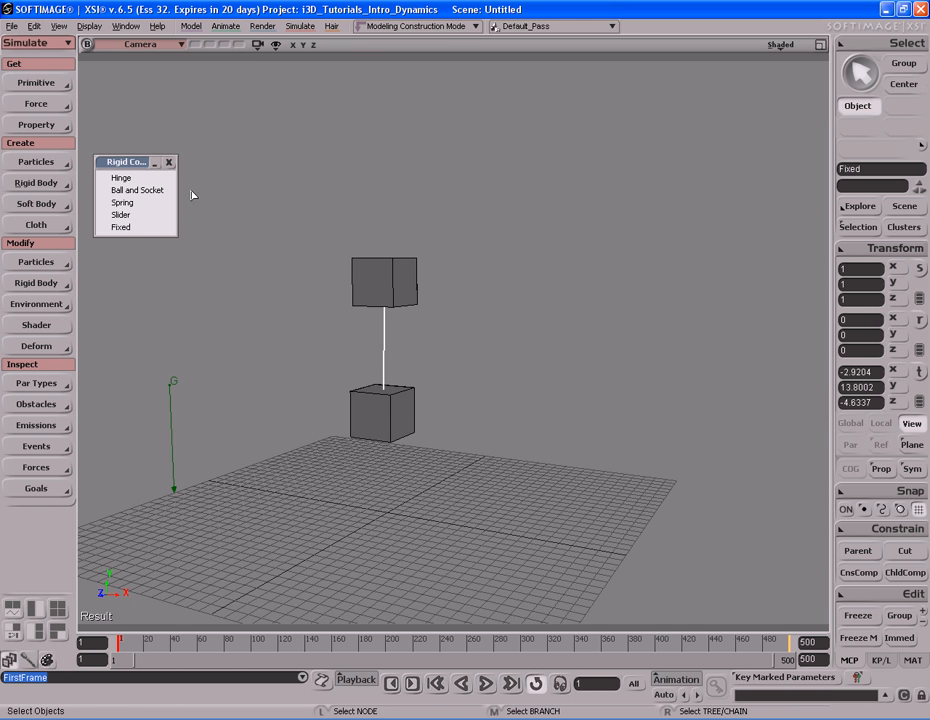
click(169, 162)
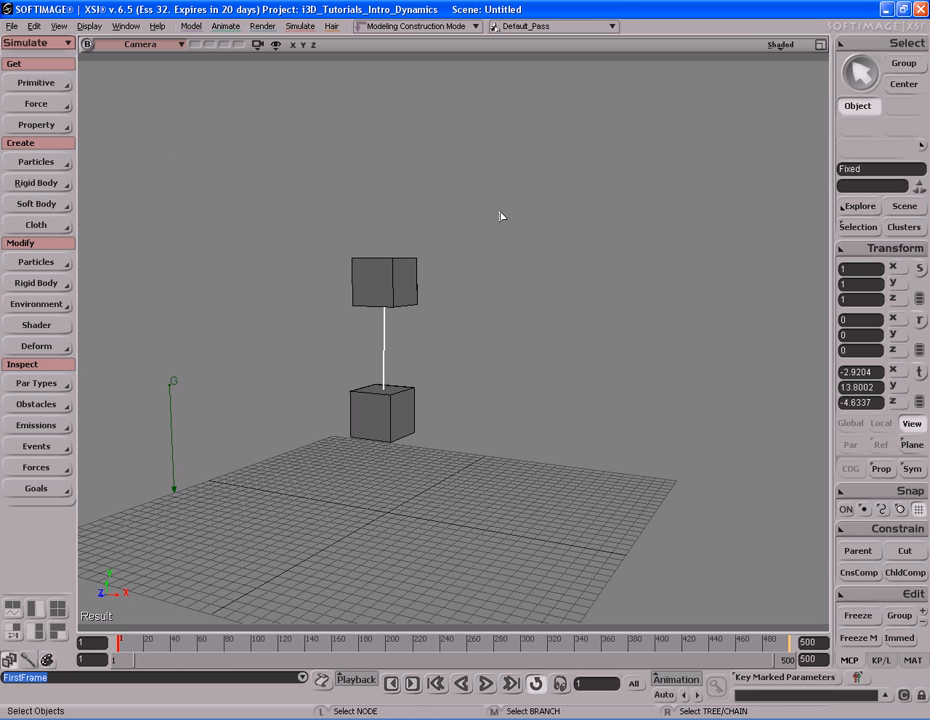
Open the upper cube's rigid body dynamics properties and mark its Passive parameter
click(400, 278)
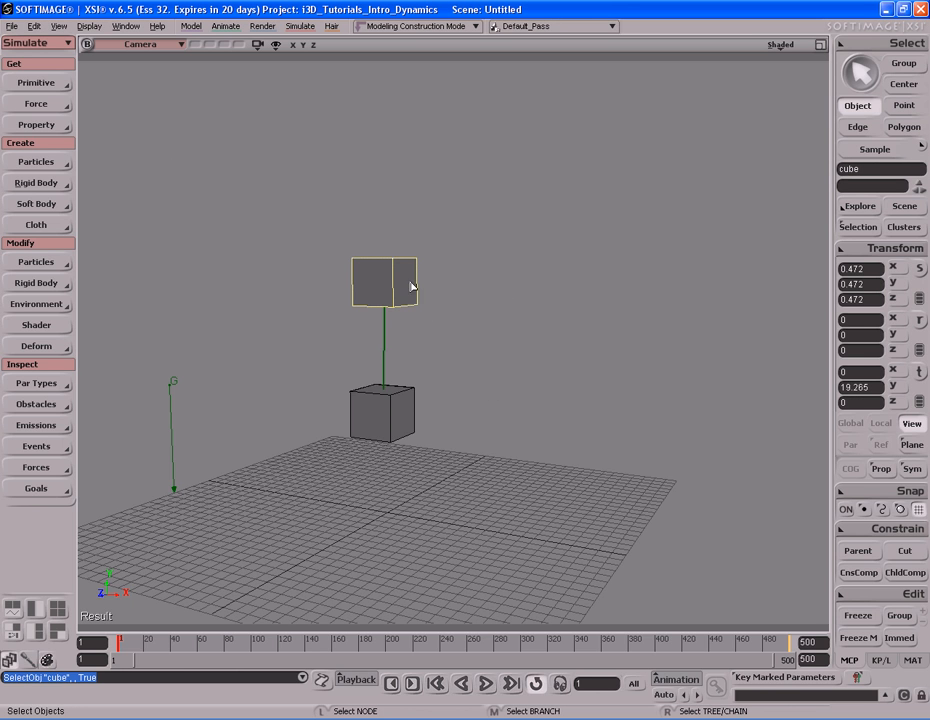
click(44, 287)
click(118, 285)
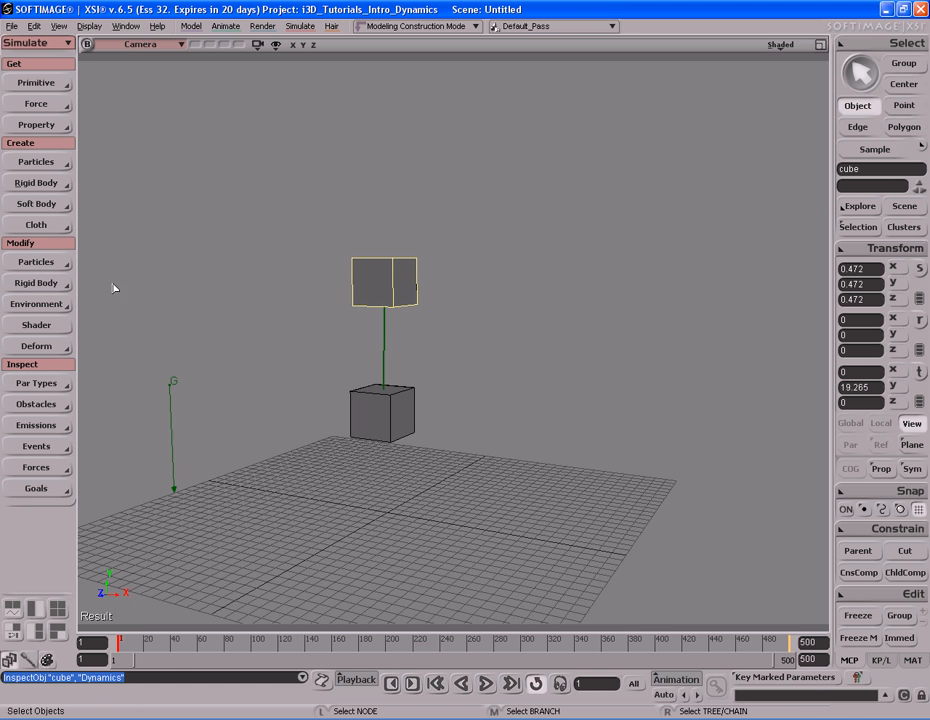
drag(788, 291, 791, 403)
click(590, 378)
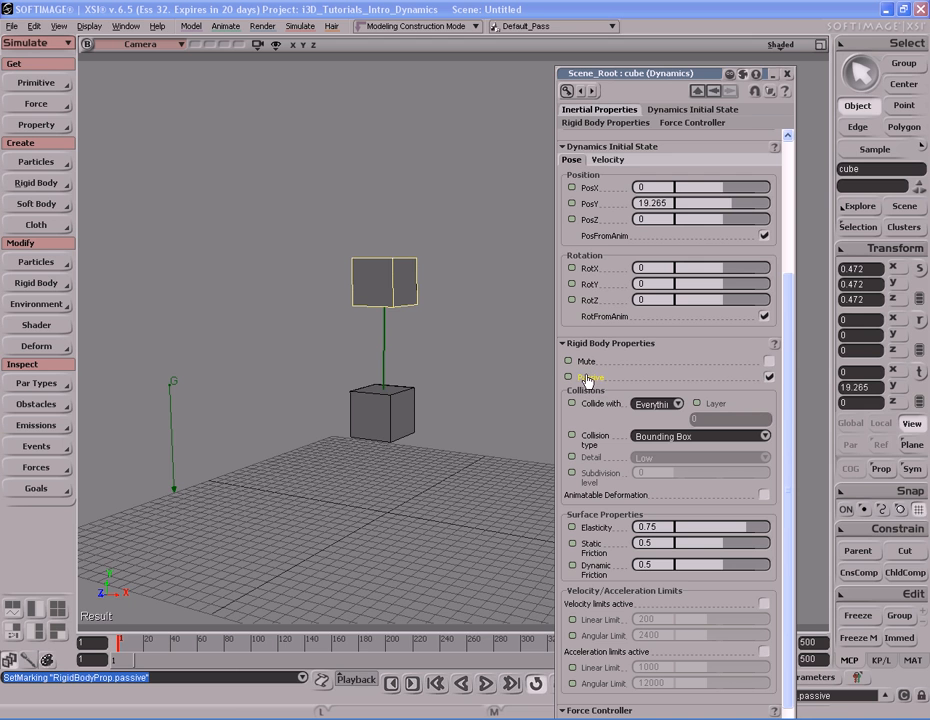
Turn off the upper cube's Passive option, unmark the parameter and close the cube's dynamics properties
click(769, 377)
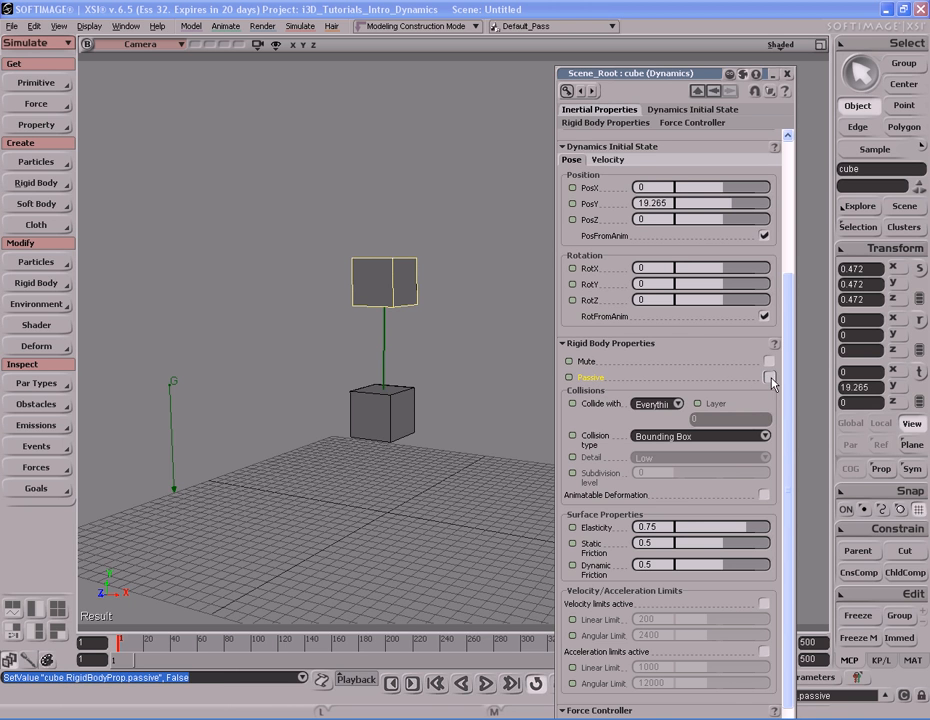
click(592, 378)
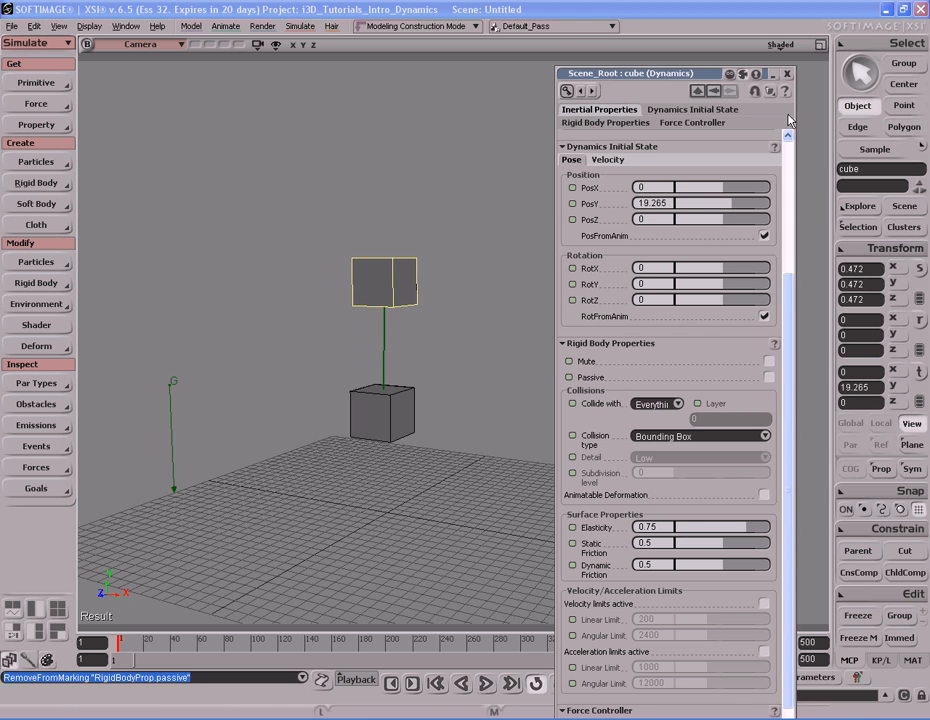
click(787, 74)
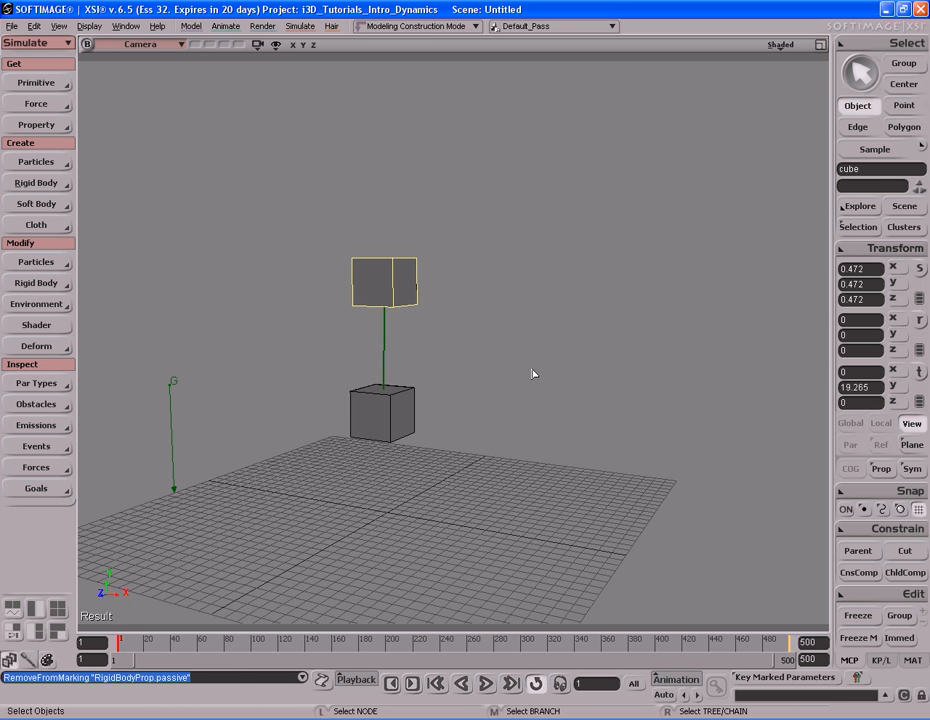
Play the simulation with both constrained cubes active and return to the first frame
key(Up)
key(Up)
key(Home)
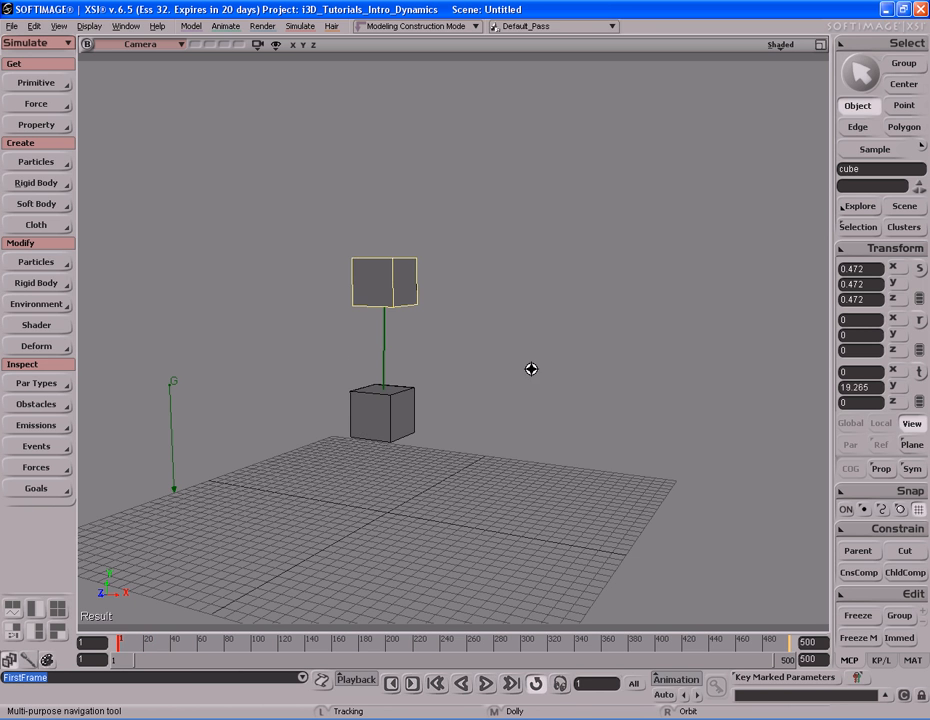
Create a polygon mesh cube primitive with its default settings and close its properties
key(s)
middle_drag(532, 374, 565, 386)
right_drag(582, 374, 597, 356)
drag(565, 376, 580, 362)
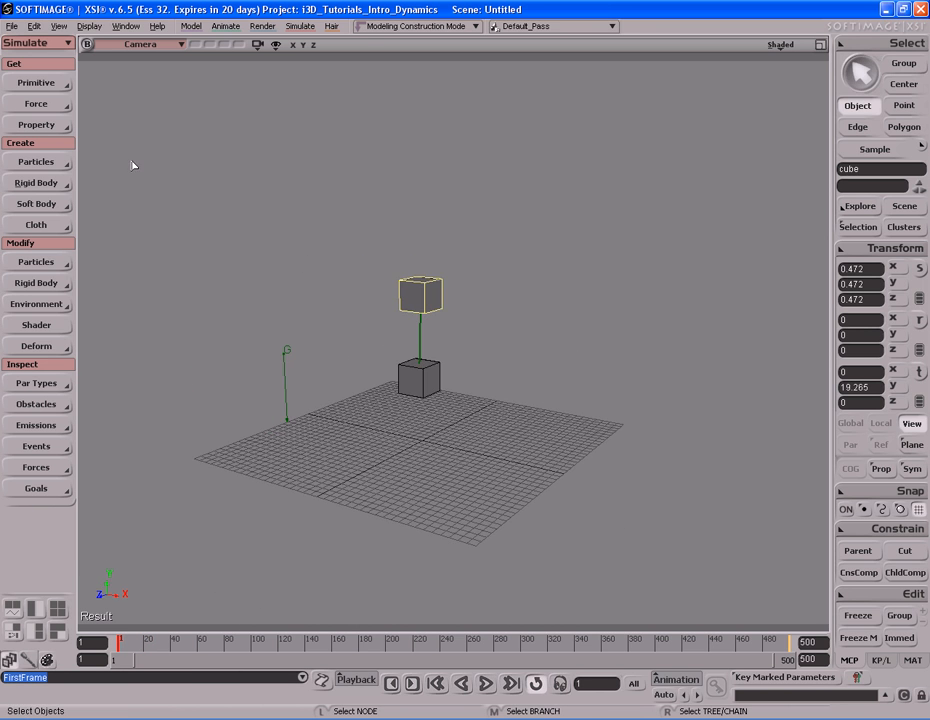
click(45, 83)
mouse_move(137, 108)
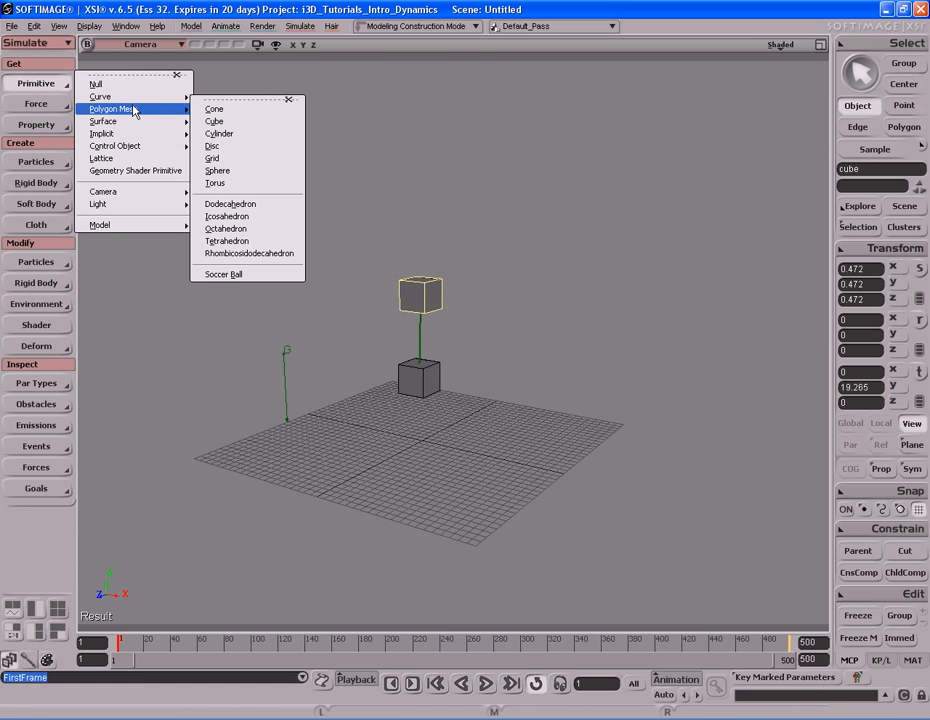
click(260, 121)
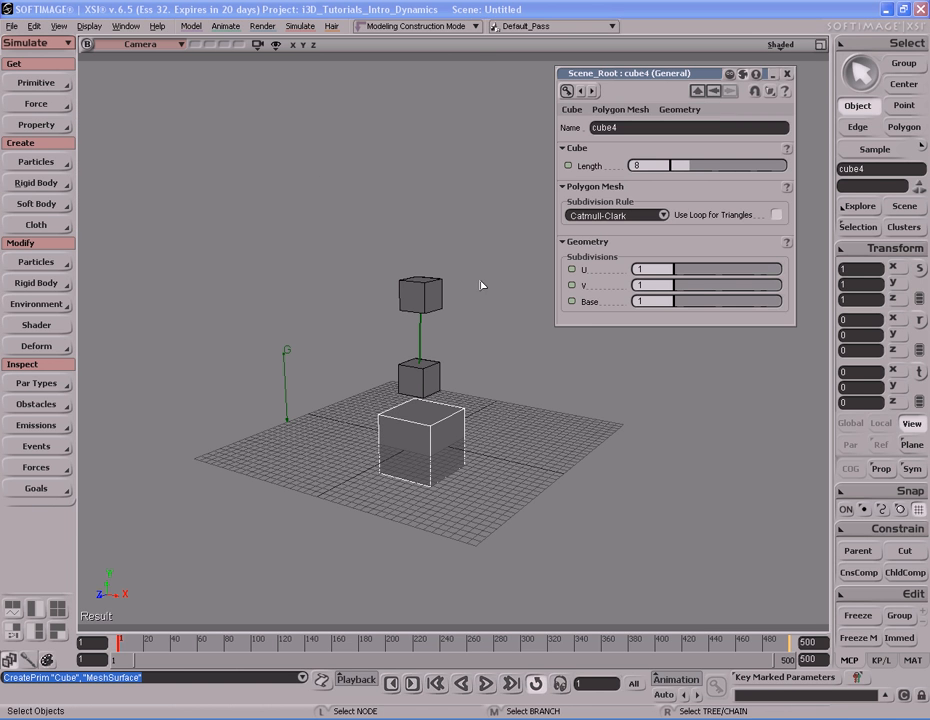
click(787, 73)
Scale the new cube into a thin floor slab of about 9.47 × 0.15 × 9.47 and lower it to about Y -13.05
key(x)
middle_drag(660, 184, 634, 336)
drag(429, 466, 492, 552)
drag(443, 491, 494, 517)
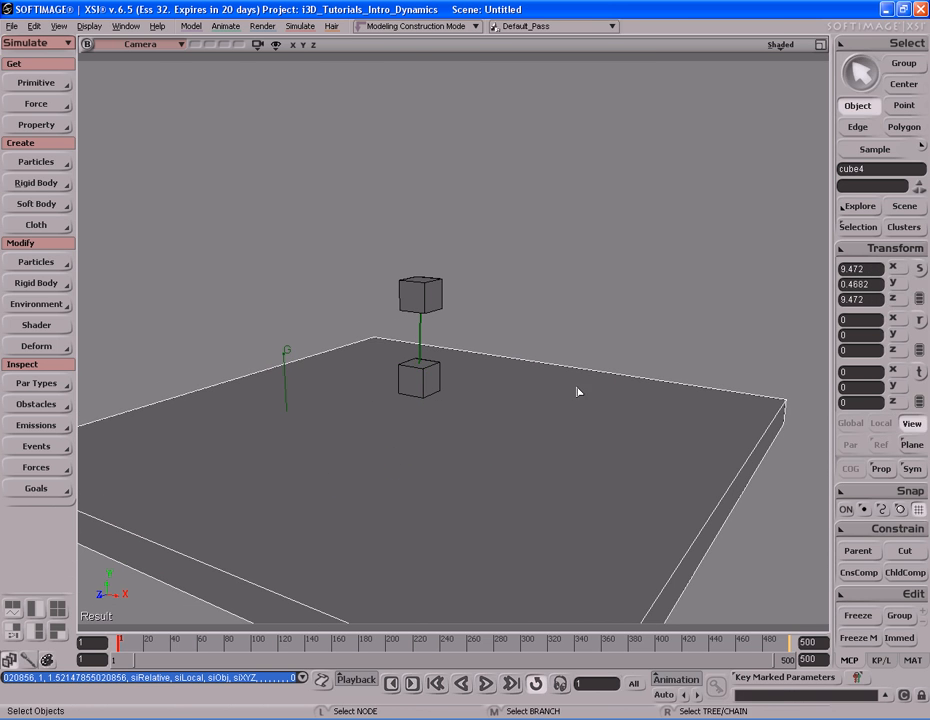
middle_drag(600, 297, 595, 366)
key(v)
key(space)
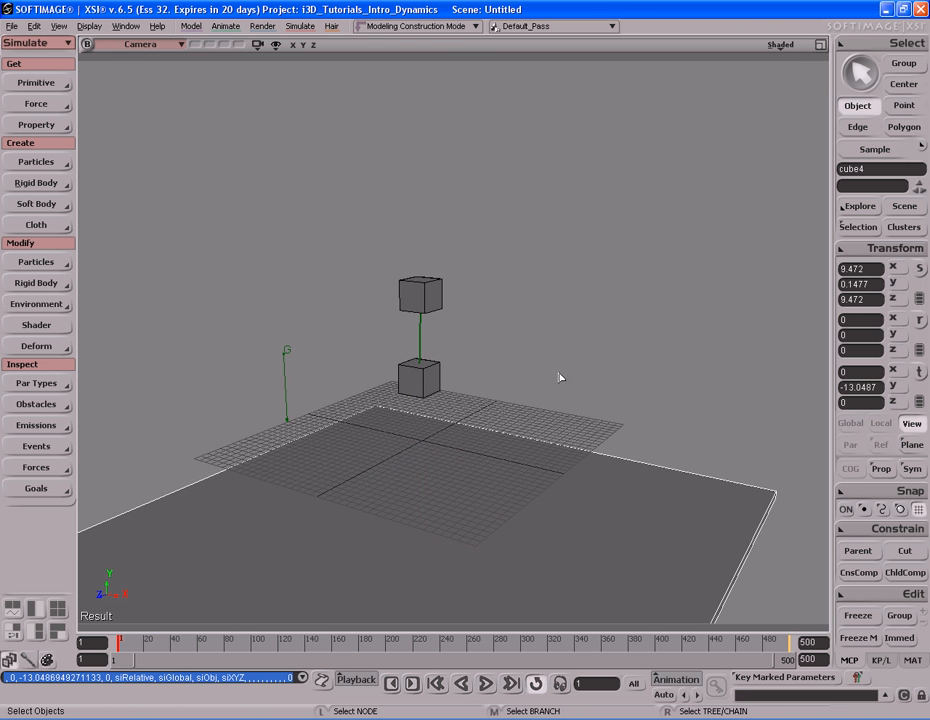
Make the floor slab beneath the two cubes a passive rigid body
key(s)
drag(509, 458, 540, 363)
right_drag(540, 363, 552, 367)
key(g)
key(s)
middle_drag(552, 367, 544, 316)
drag(544, 316, 540, 328)
right_drag(540, 328, 535, 330)
key(s)
drag(535, 338, 535, 327)
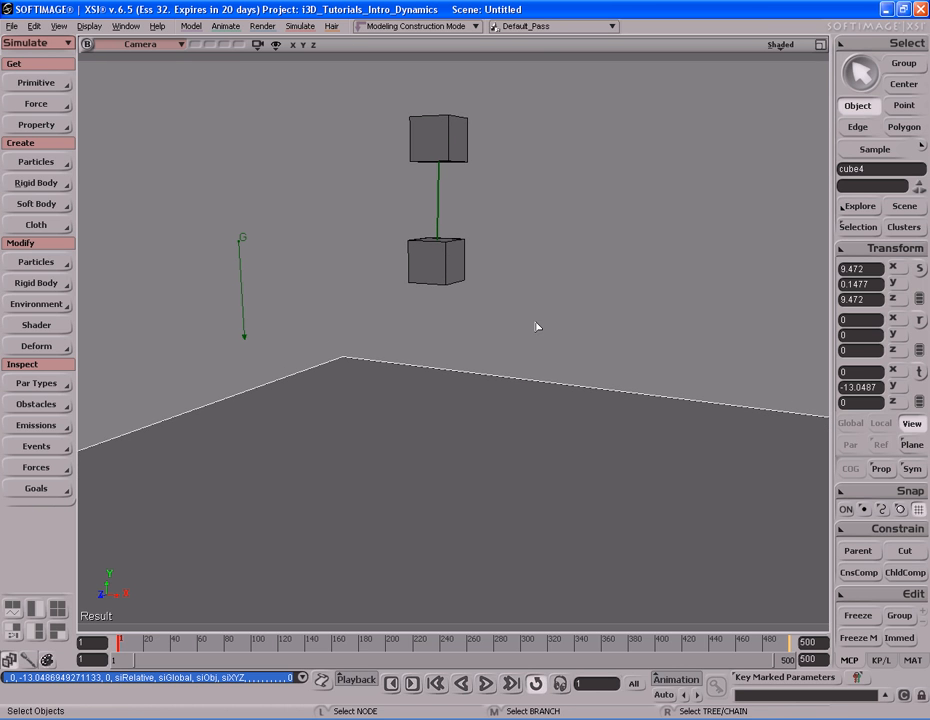
click(530, 445)
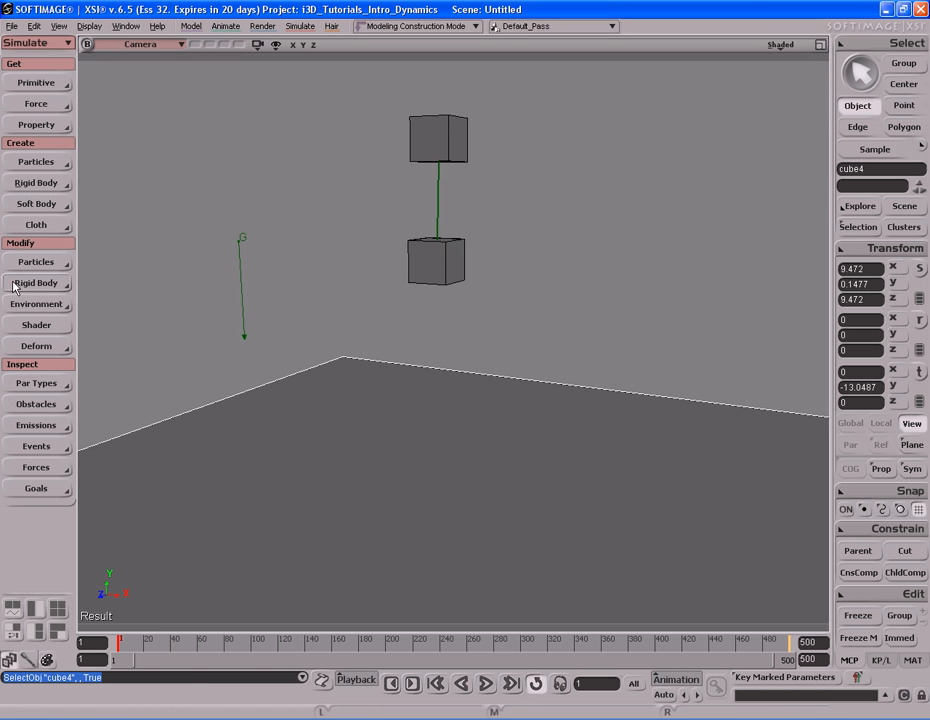
click(33, 190)
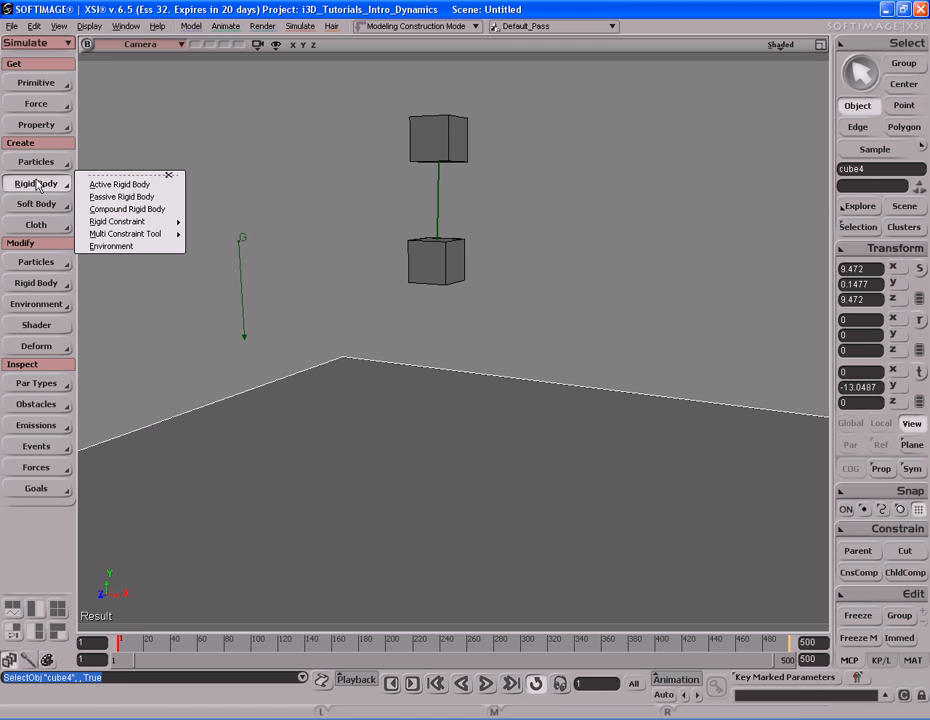
click(128, 197)
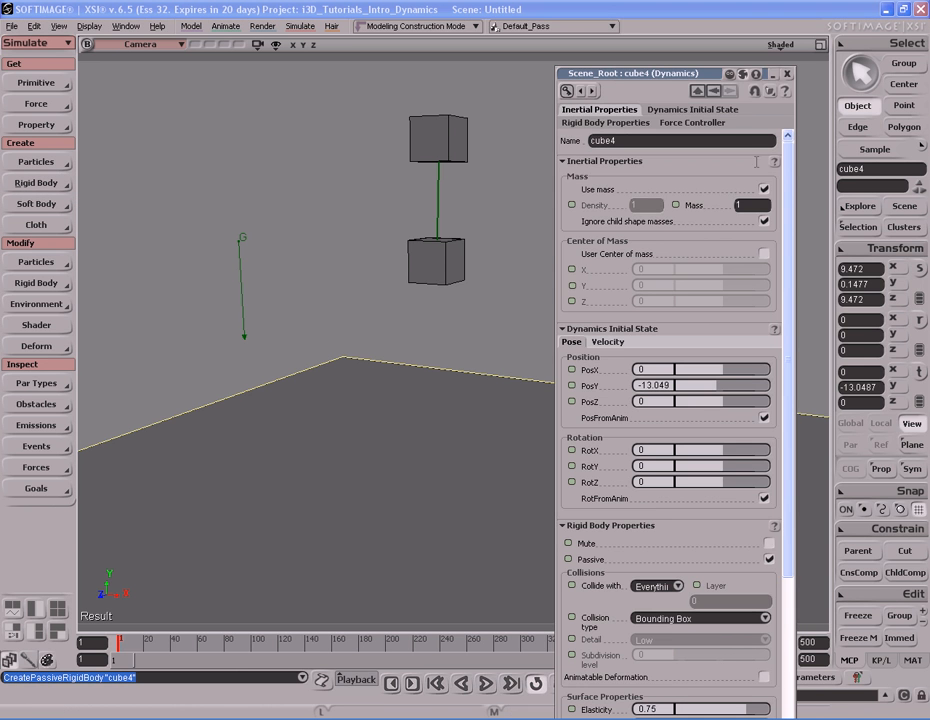
Play the simulation of the constrained cubes landing on the floor, examine it from several angles, and return to the first frame
key(Up)
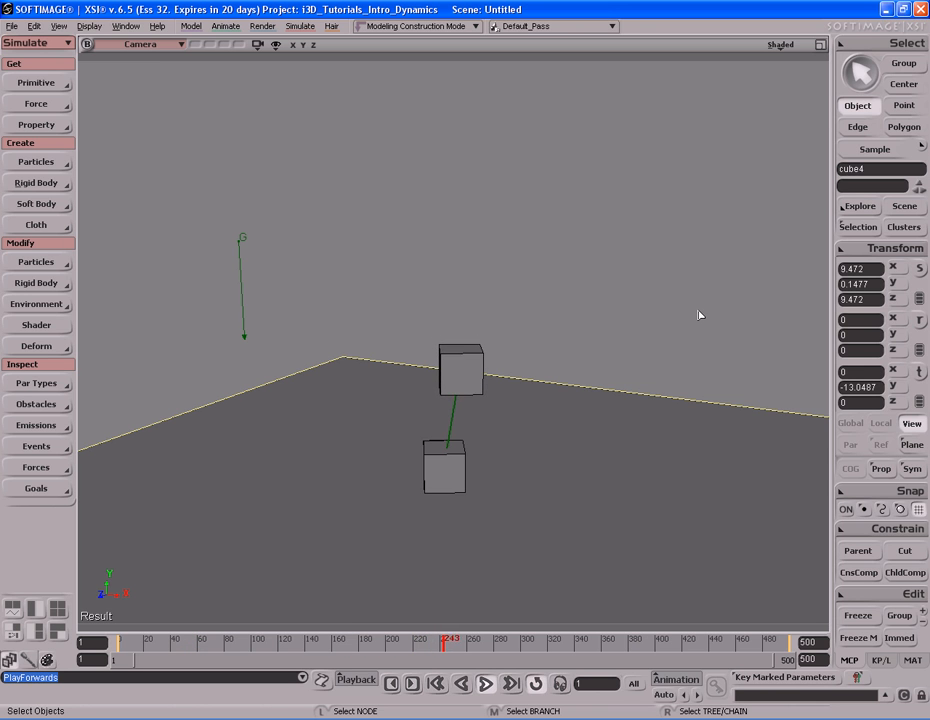
key(s)
right_drag(604, 440, 504, 444)
drag(504, 444, 602, 405)
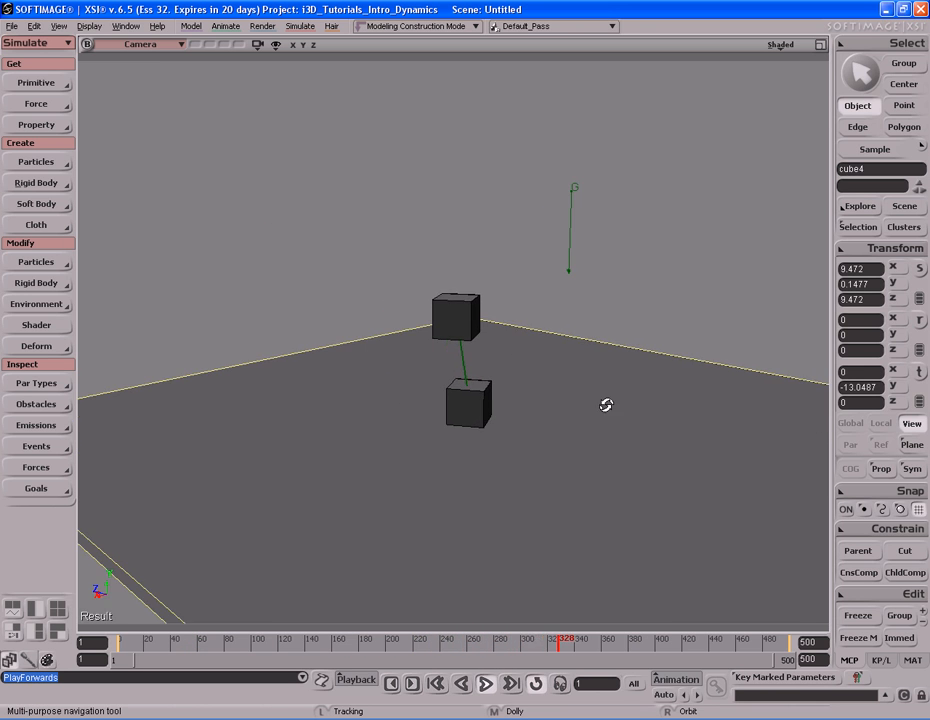
right_drag(602, 405, 644, 401)
middle_drag(644, 401, 433, 408)
drag(594, 416, 552, 403)
mouse_move(552, 403)
right_down()
mouse_move(559, 376)
mouse_move(554, 384)
right_up()
middle_drag(554, 384, 345, 382)
right_drag(566, 358, 521, 352)
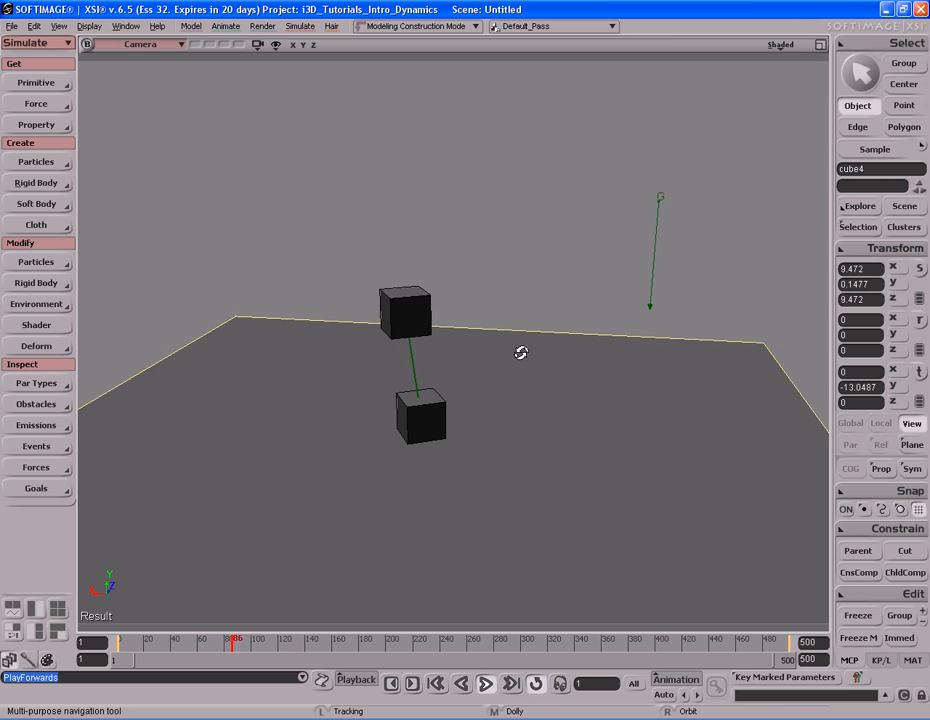
key(space)
key(Escape)
key(Home)
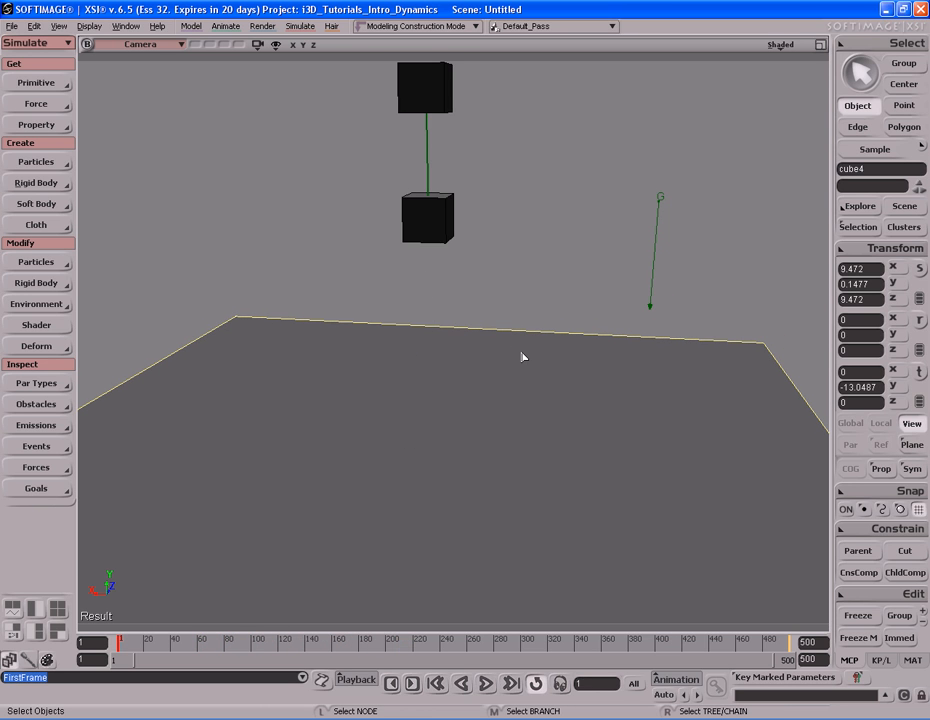
Select both cubes with their fixed constraint and rotate them together 60° about the global Z axis, using their common center of gravity
key(s)
right_drag(519, 311, 519, 293)
key(space)
drag(389, 152, 491, 292)
key(c)
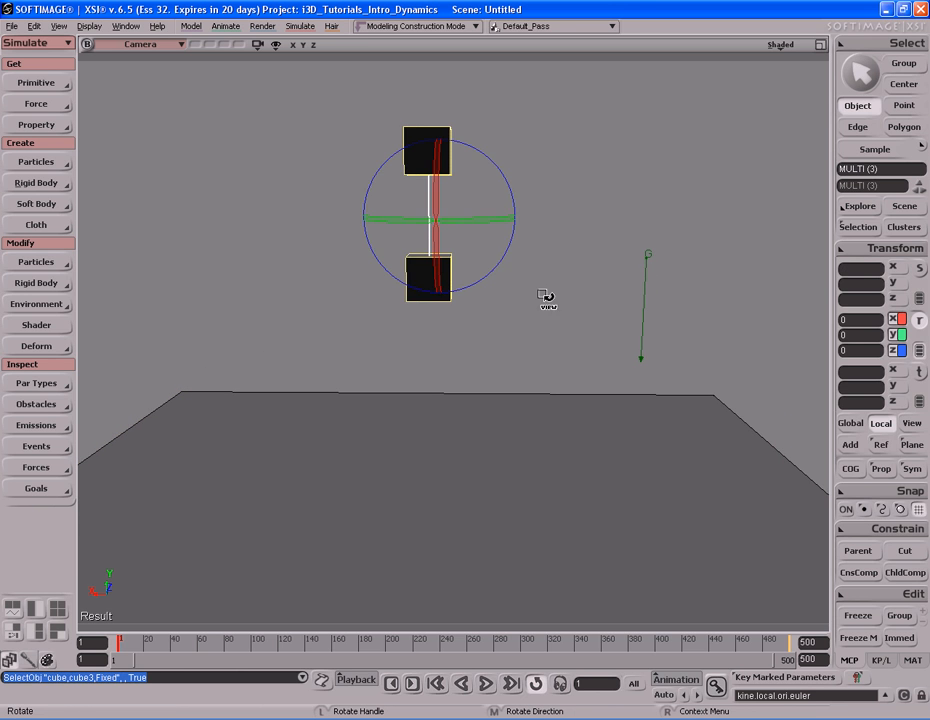
drag(509, 183, 530, 270)
key(ctrl+z)
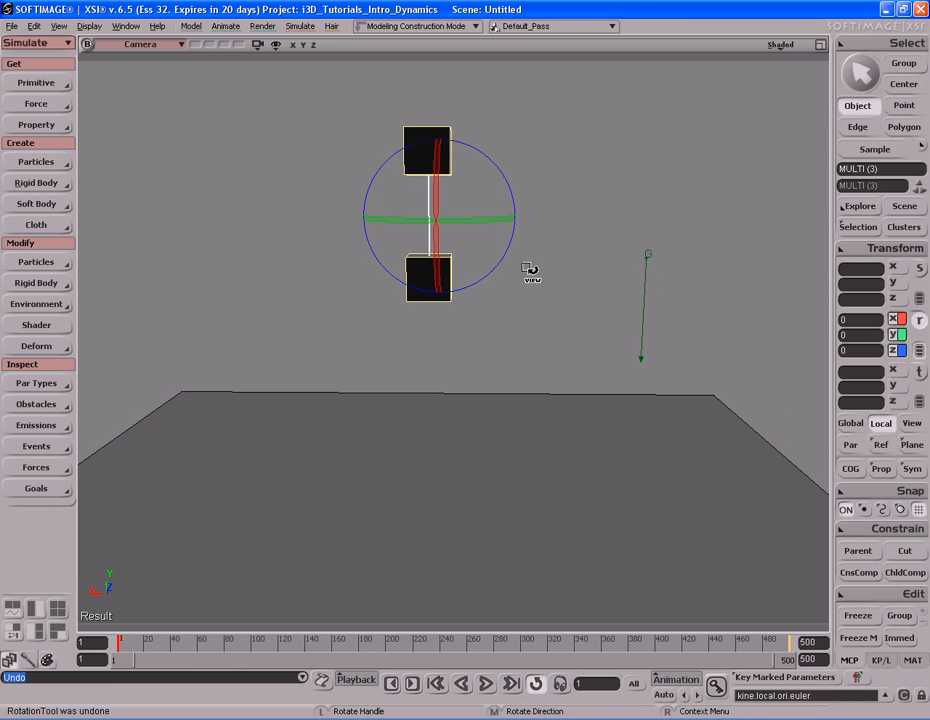
click(853, 428)
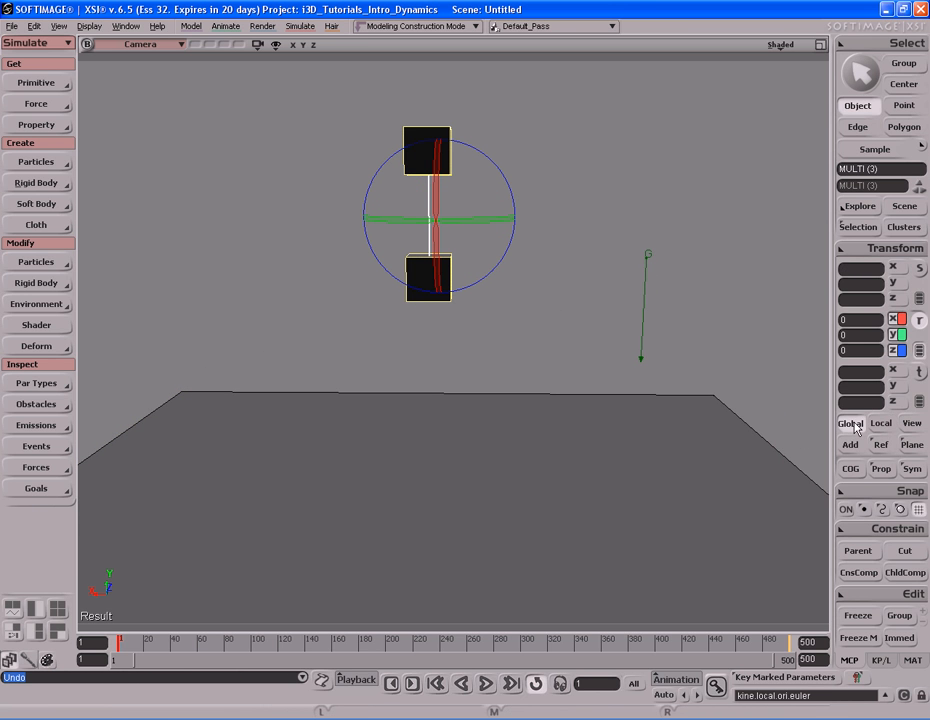
click(850, 468)
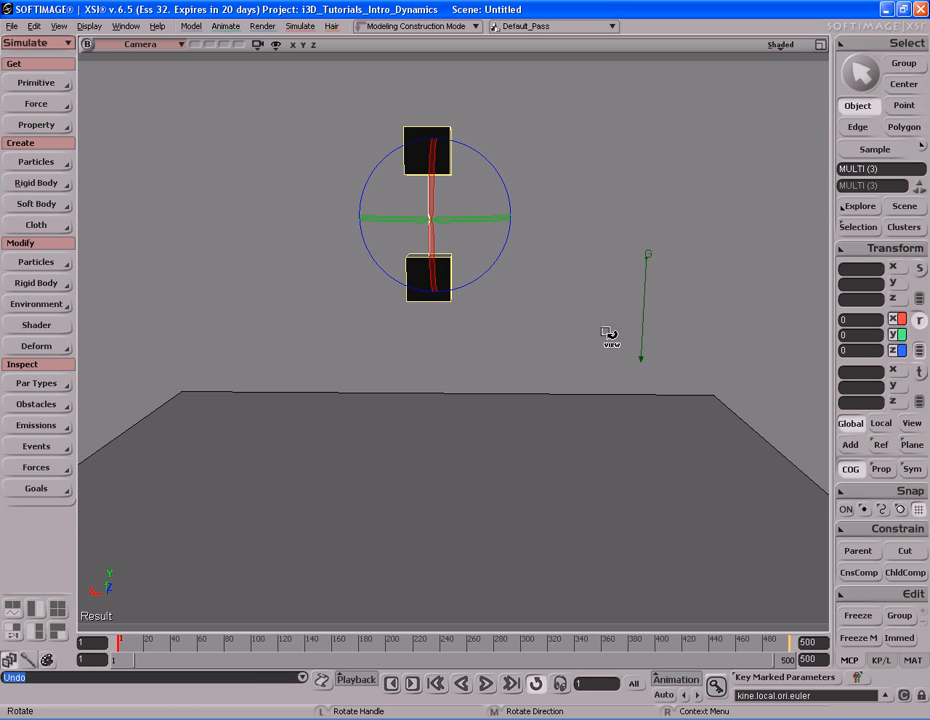
drag(504, 172, 544, 283)
key(space)
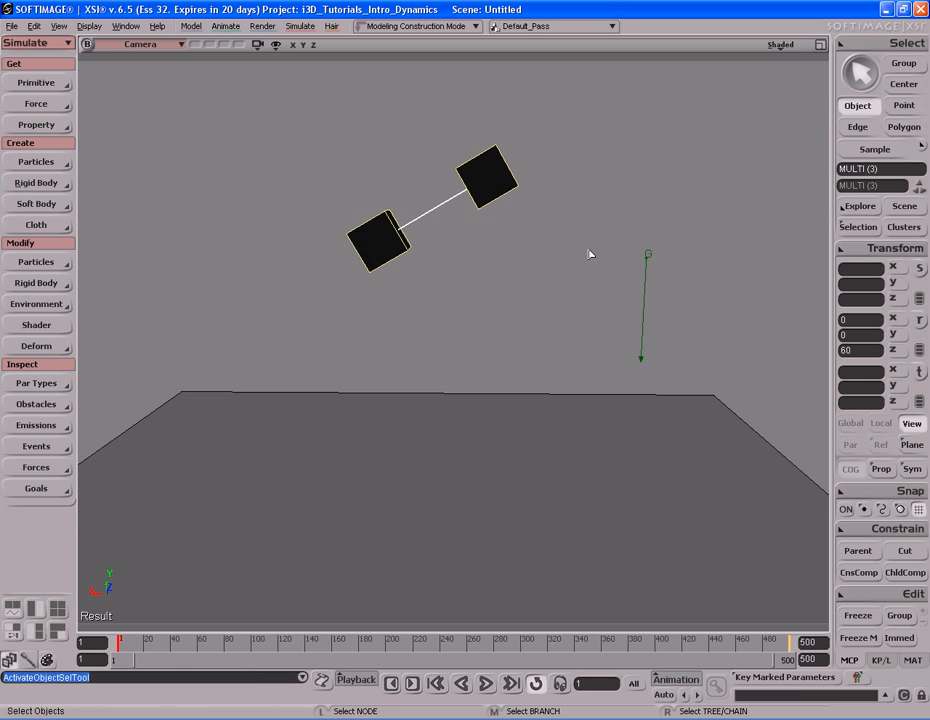
Replay the simulation of the tilted cube pair falling onto the floor several times from different angles, returning to the first frame
key(period)
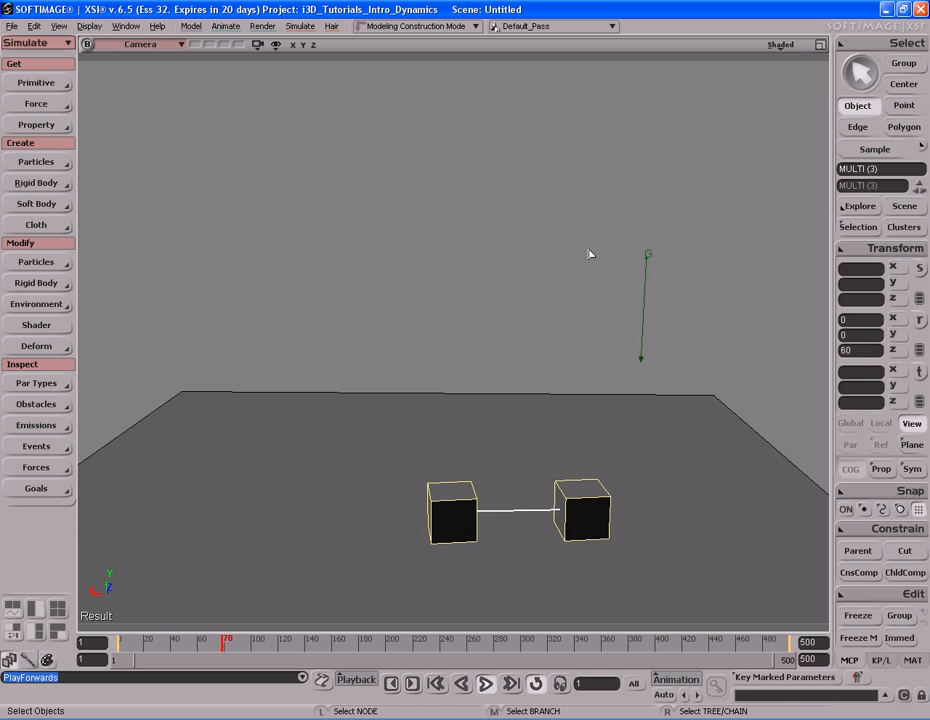
key(Up)
key(Home)
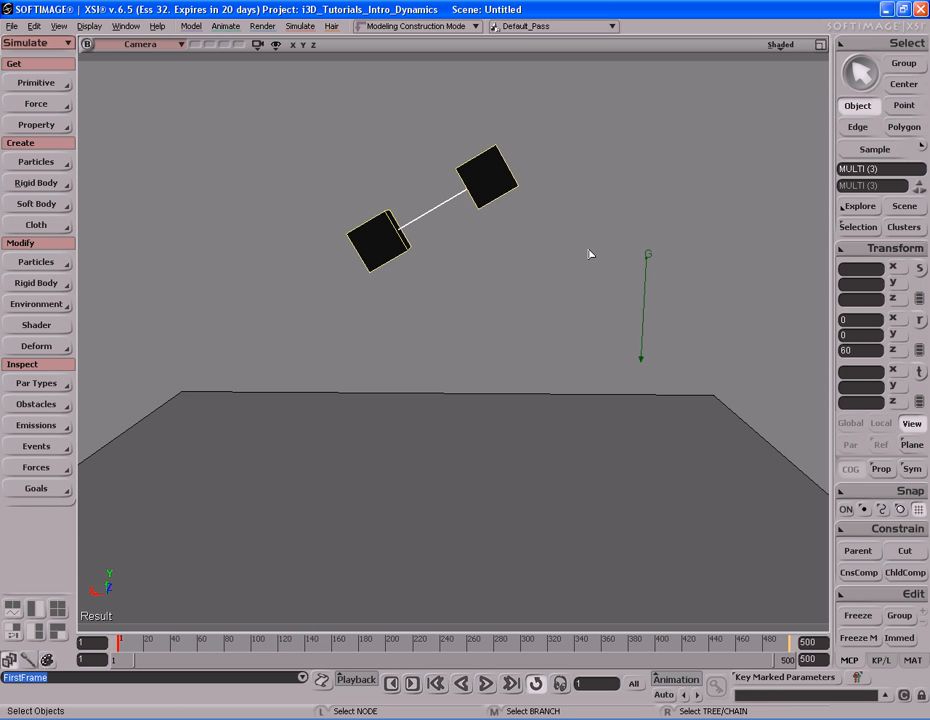
key(period)
key(Escape)
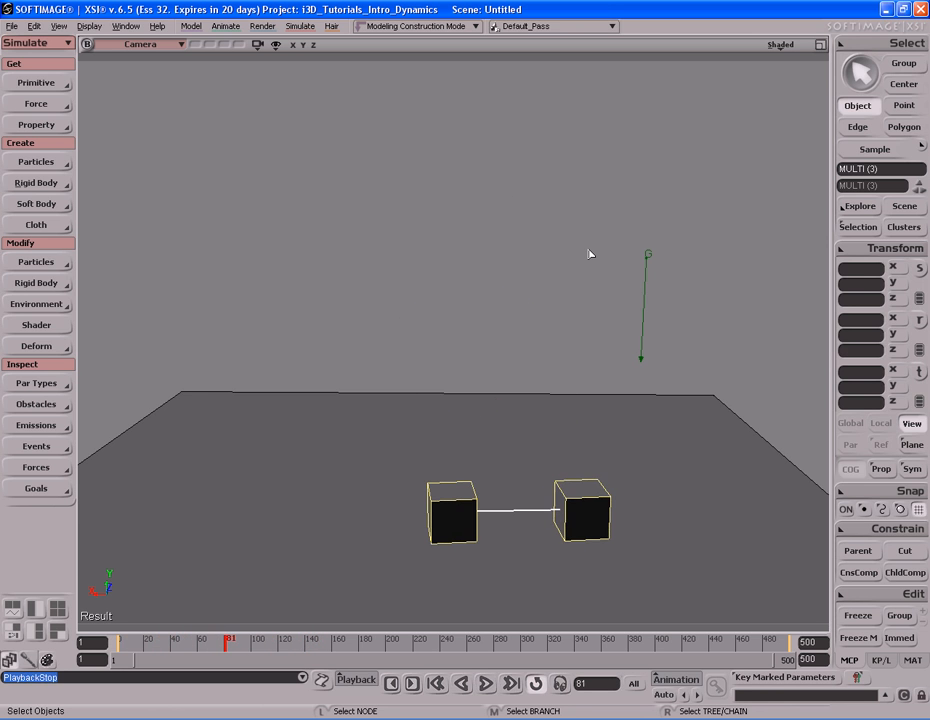
key(Home)
key(period)
key(s)
right_drag(531, 253, 600, 387)
key(Home)
key(period)
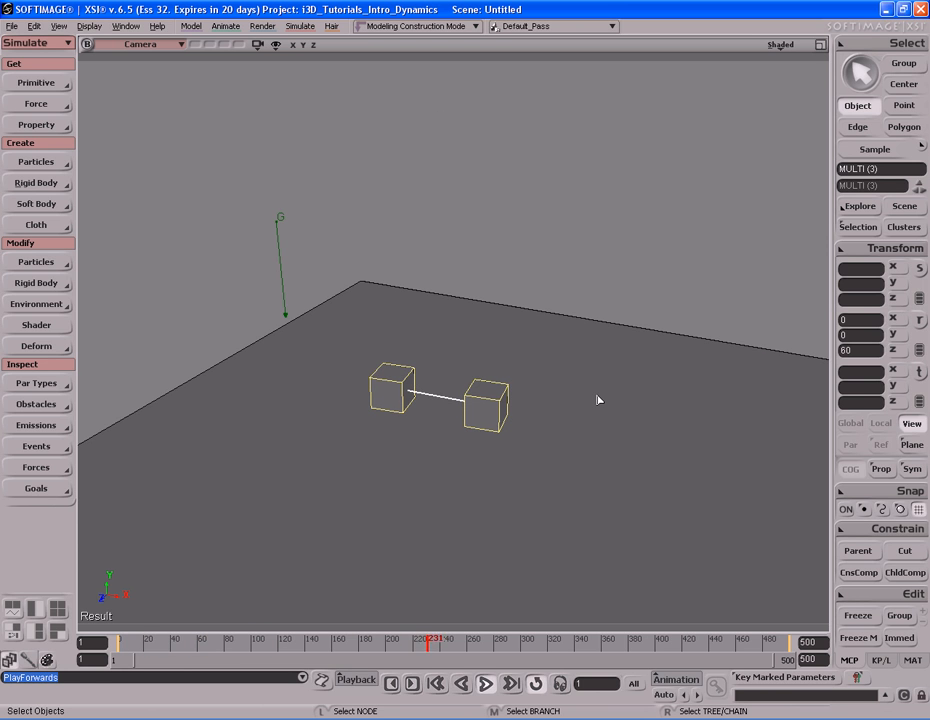
key(Home)
key(F12)
key(Home)
key(Up)
key(Home)
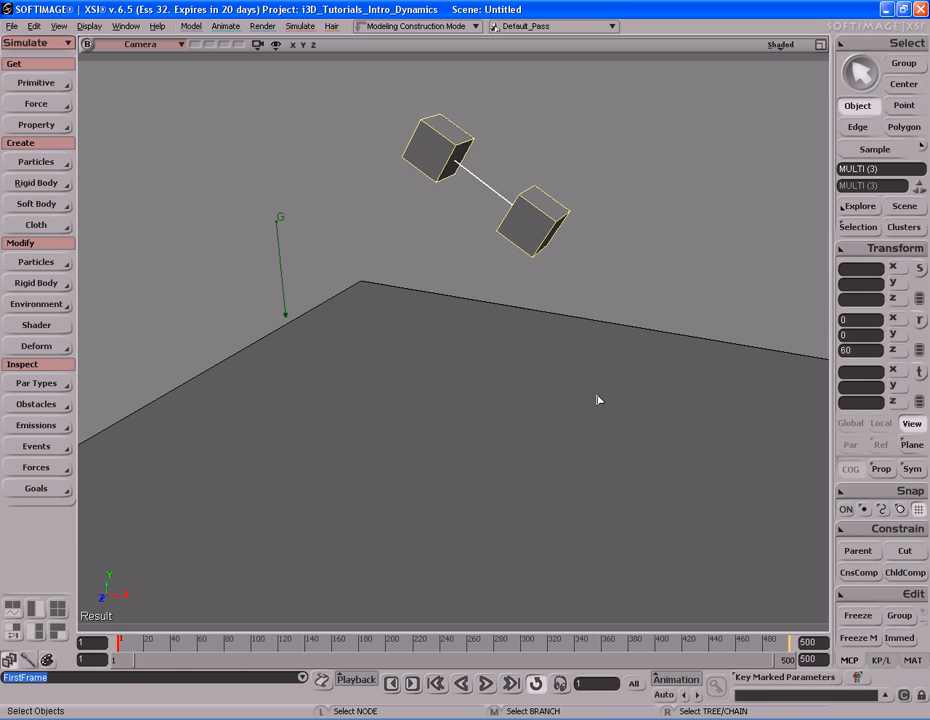
key(Up)
key(Escape)
key(Home)
Open the fixed constraint's properties, review its Active, Visible and Attached Bodies Intercollide options, and close them
key(s)
right_drag(623, 340, 568, 300)
middle_drag(568, 300, 596, 297)
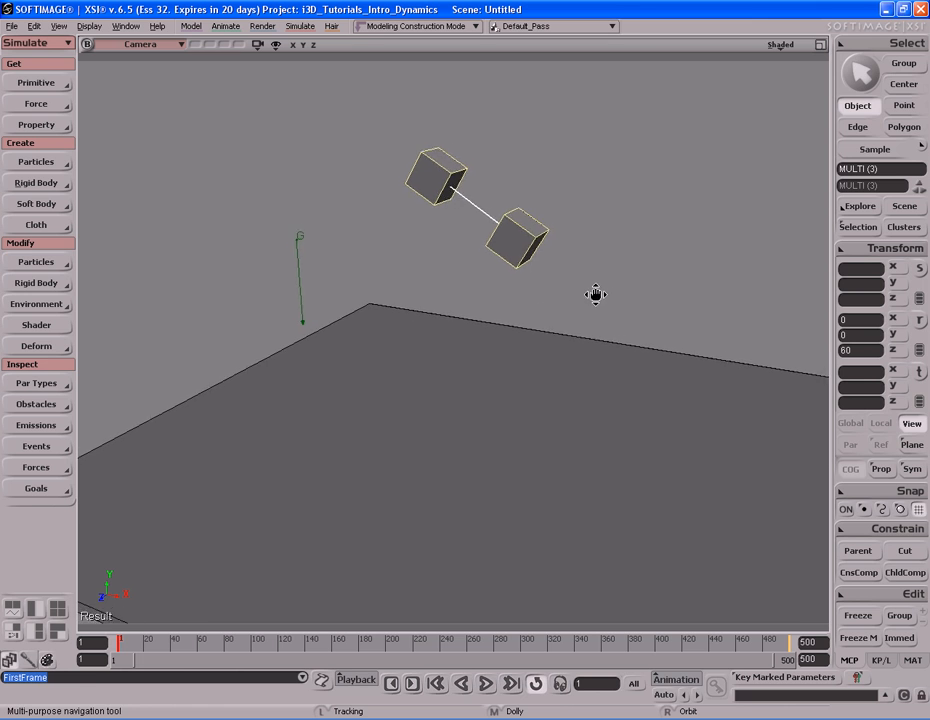
right_drag(596, 297, 625, 286)
click(472, 199)
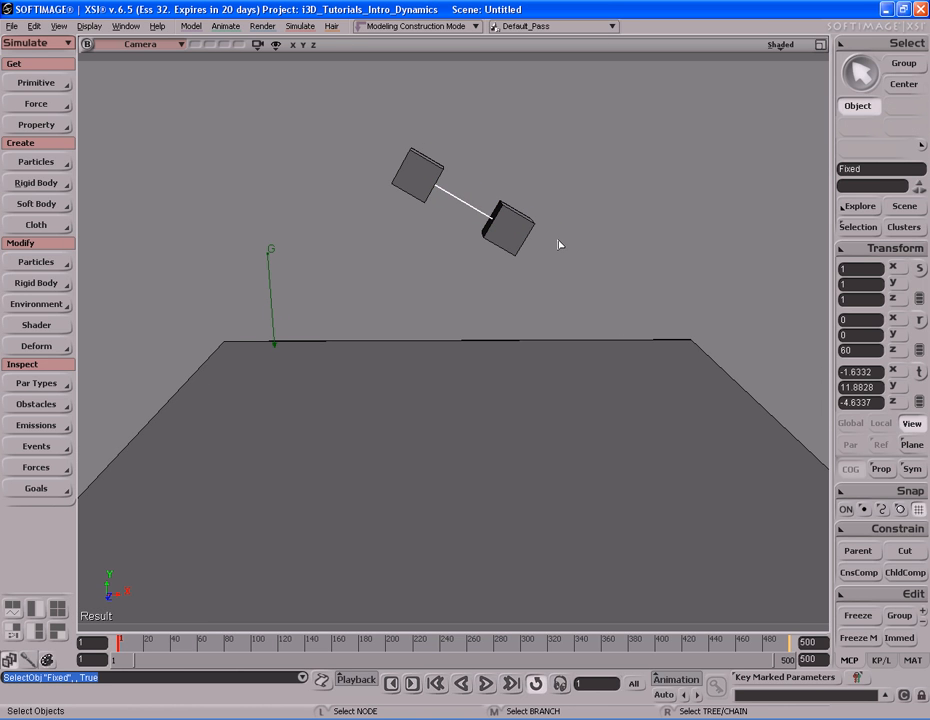
key(Return)
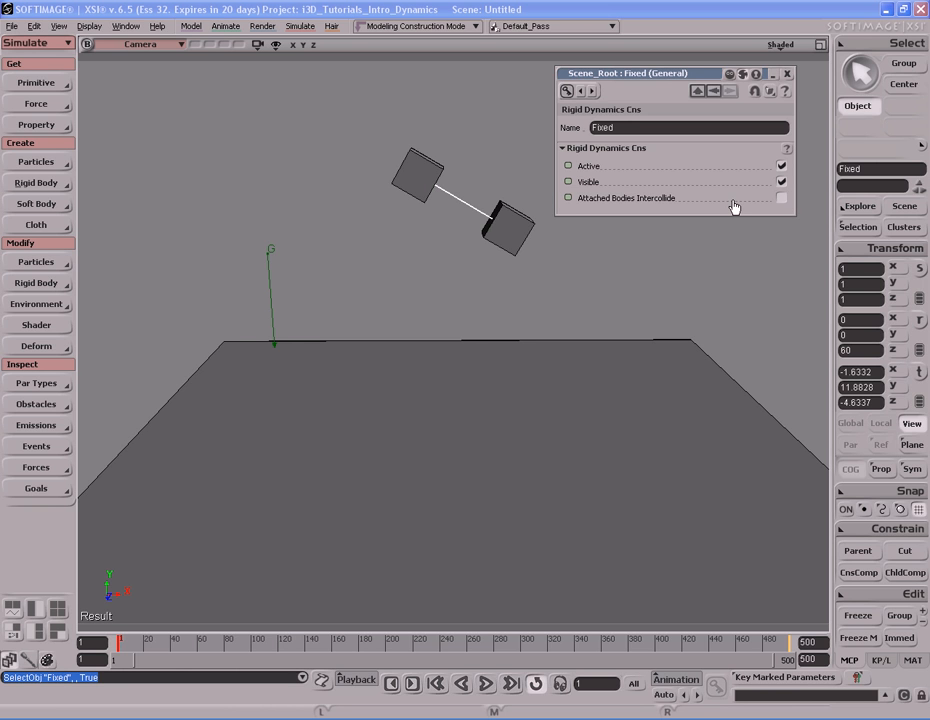
click(787, 74)
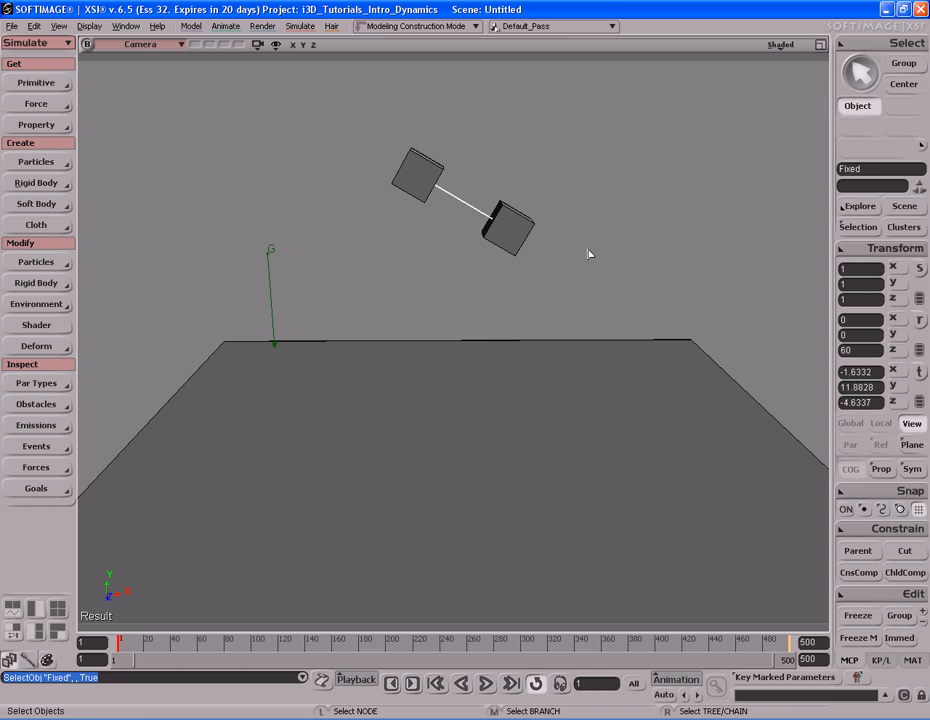
click(40, 184)
mouse_move(137, 223)
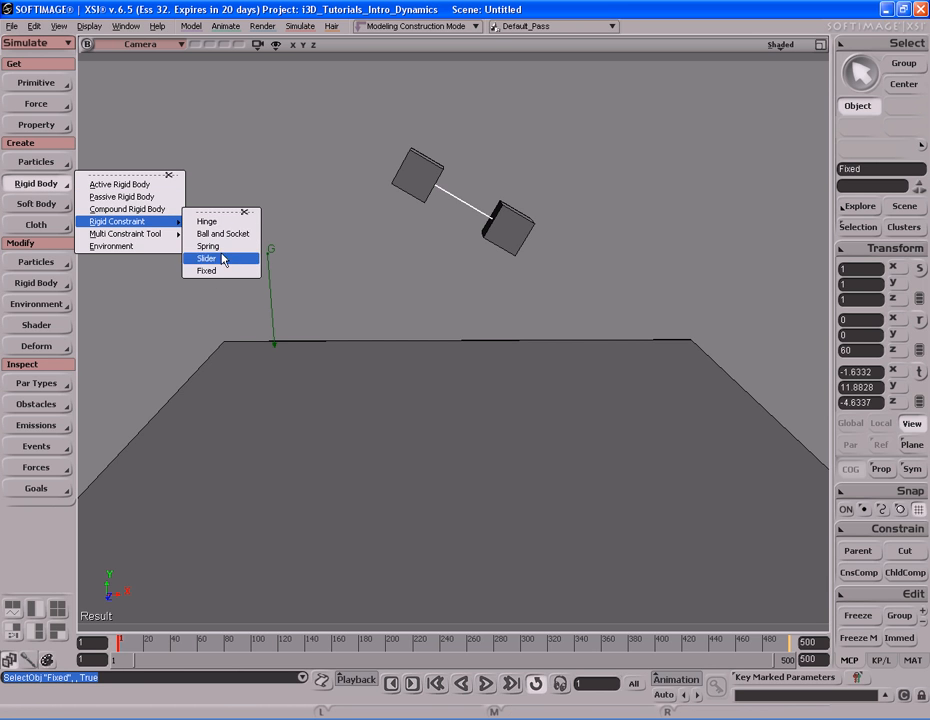
click(226, 221)
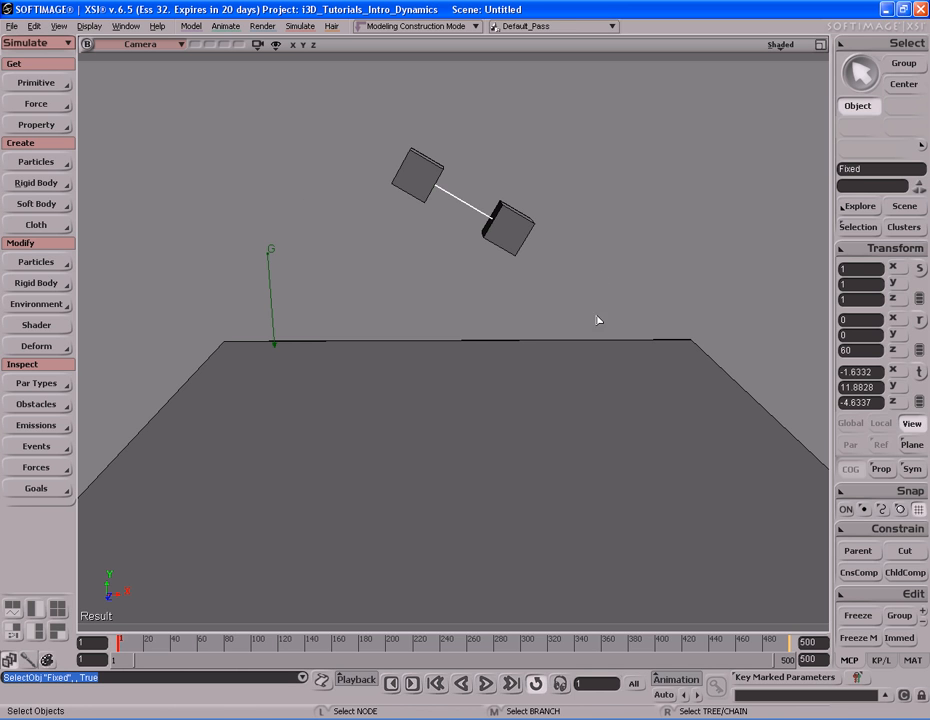